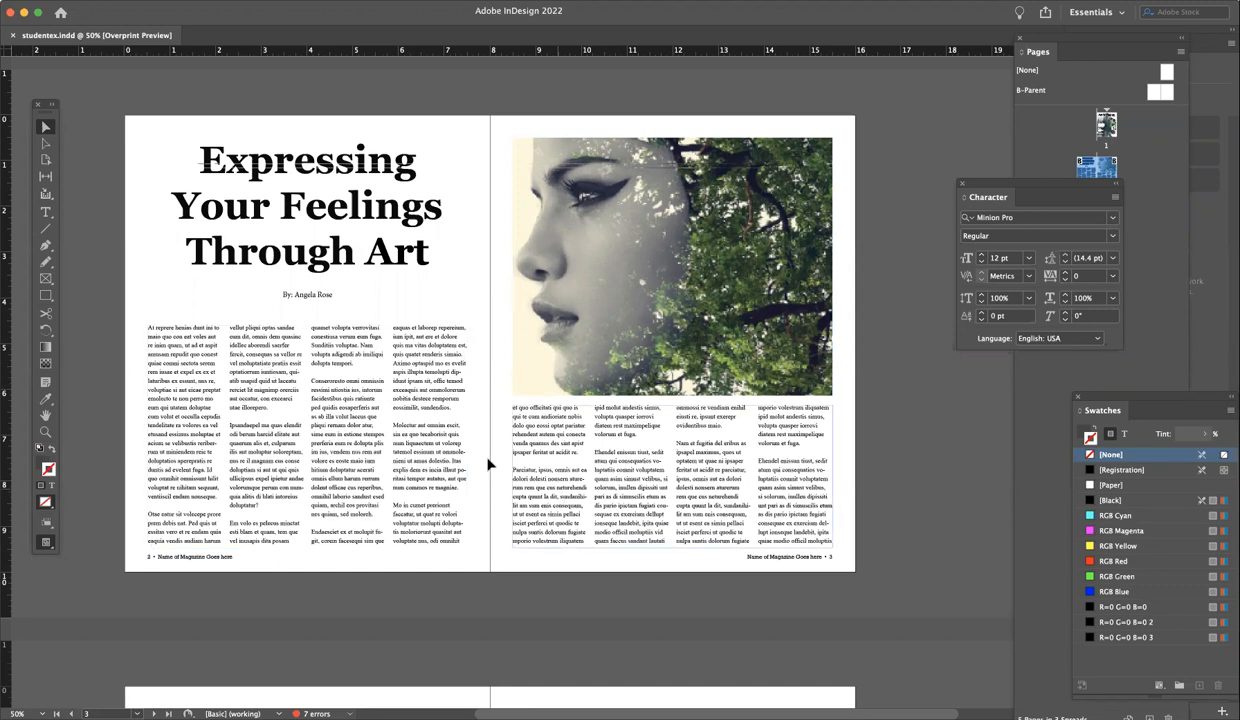
# Delete the four-column body text frames from both pages of the article spread.
pyautogui.scroll(2, 266, 446)
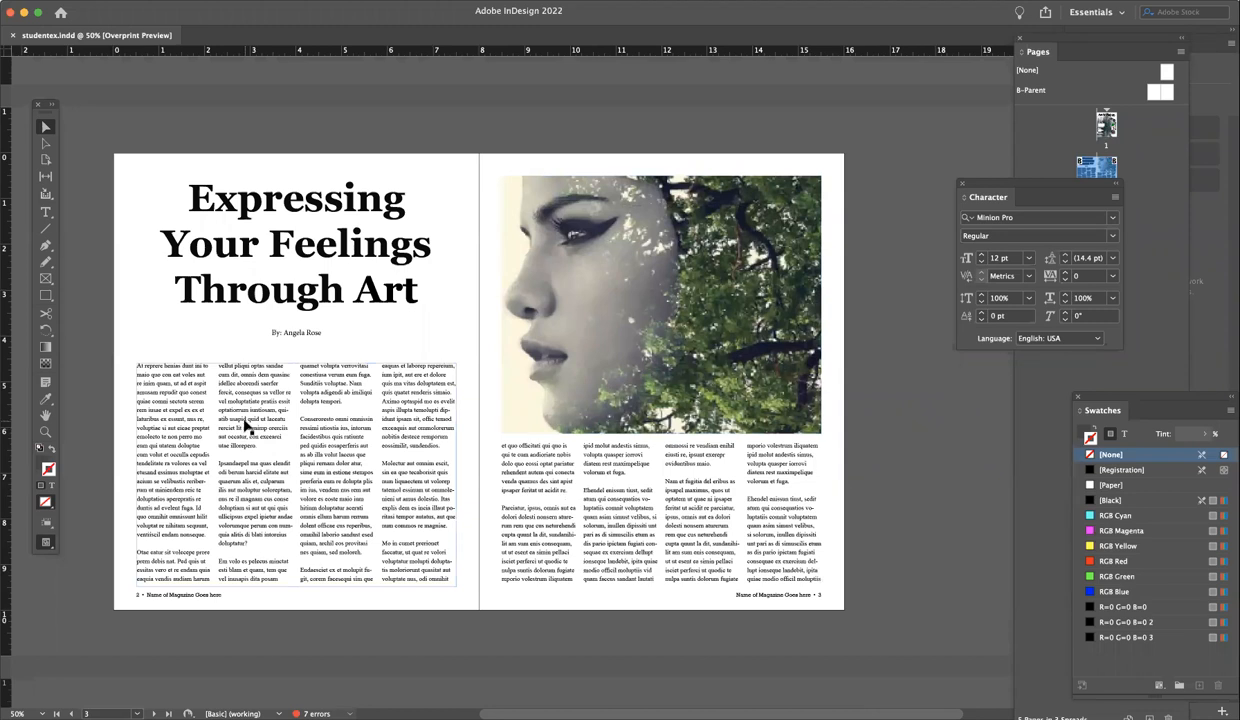
pyautogui.click(245, 427)
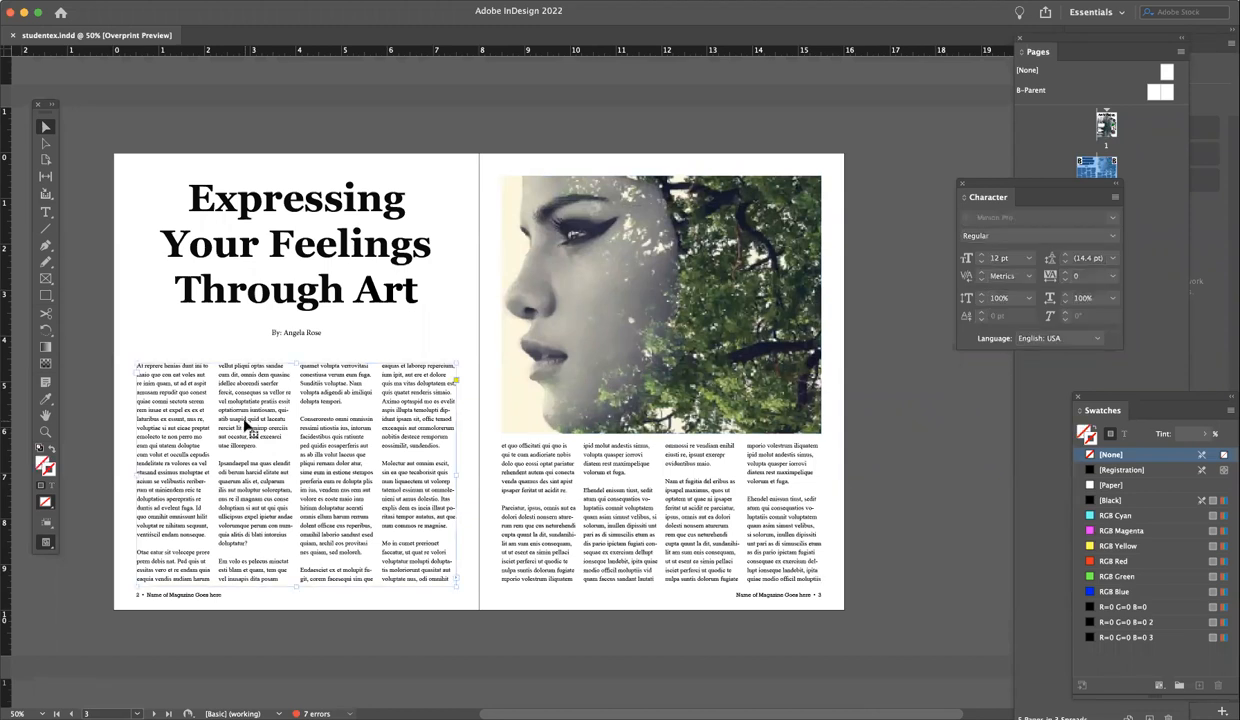
pyautogui.press('Delete')
pyautogui.click(505, 513)
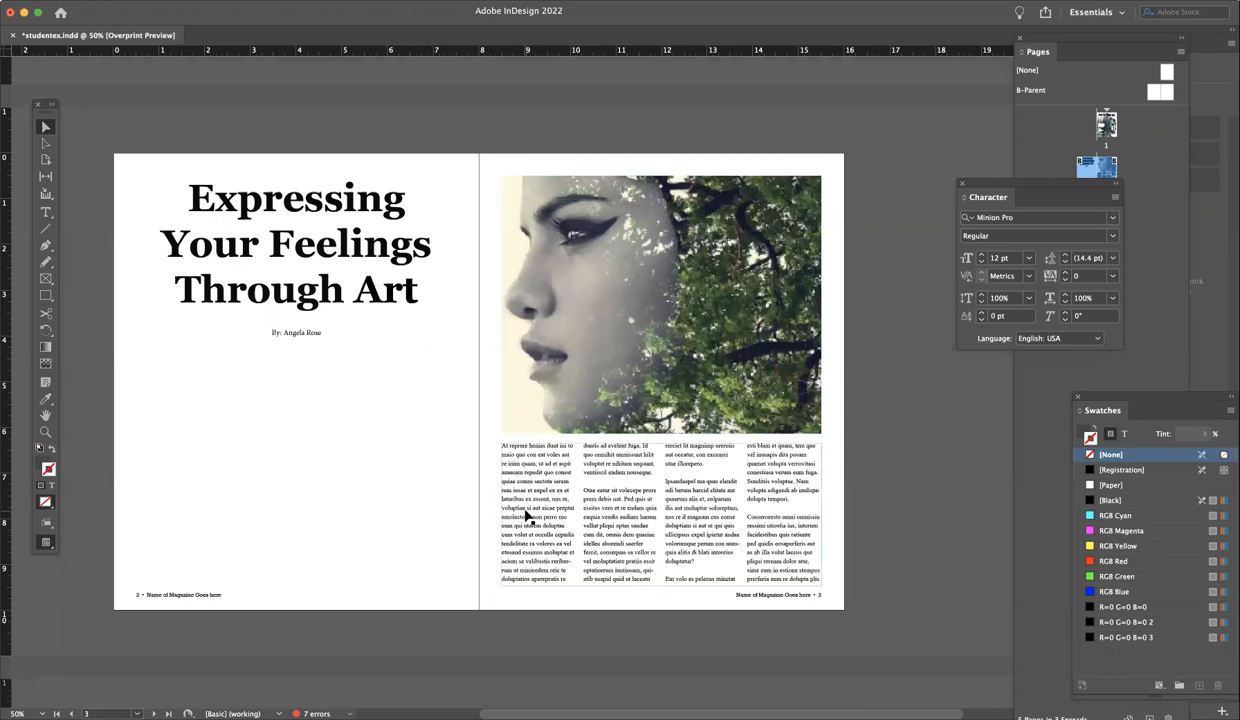
pyautogui.press('Delete')
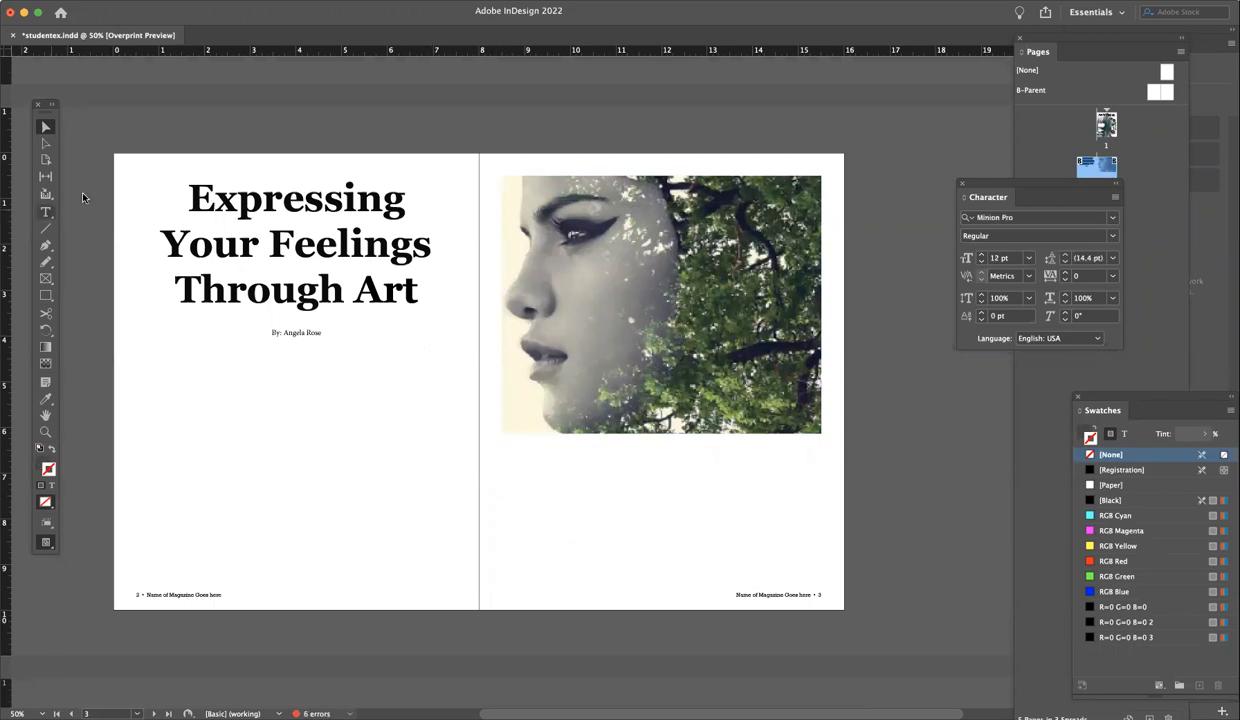
# Turn off Overprint Preview and show the guides on the spread.
pyautogui.click(305, 1)
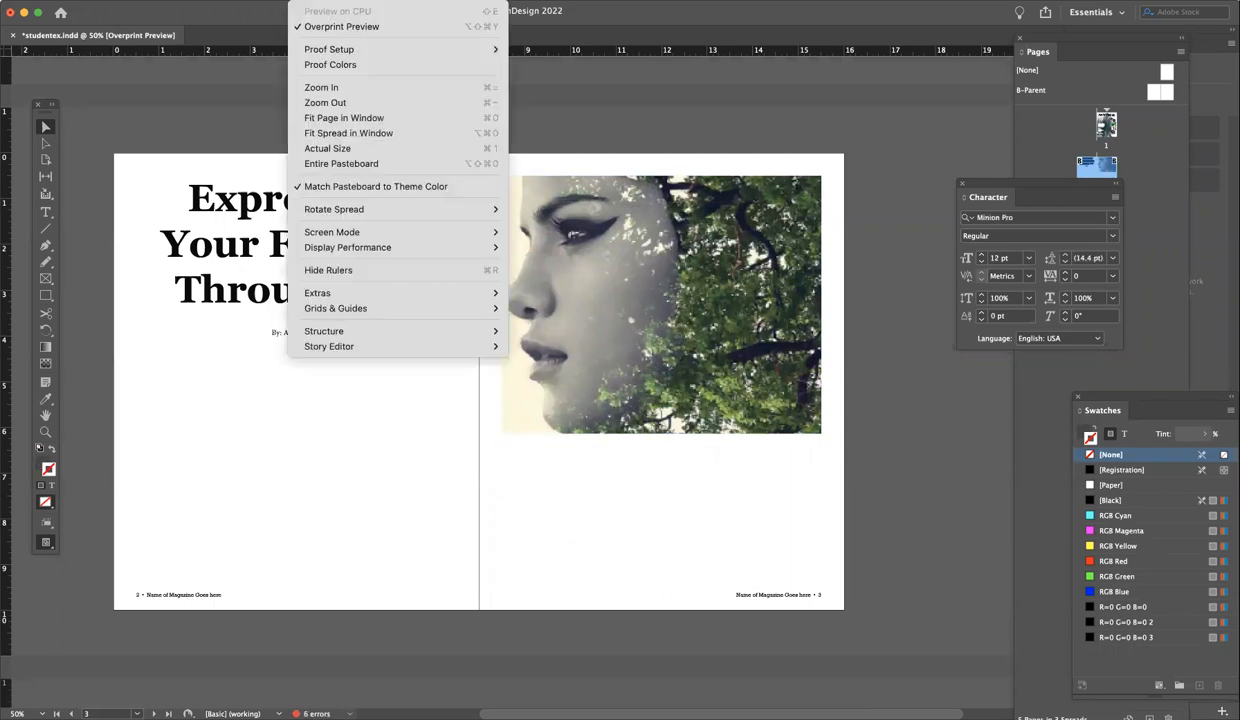
pyautogui.click(316, 30)
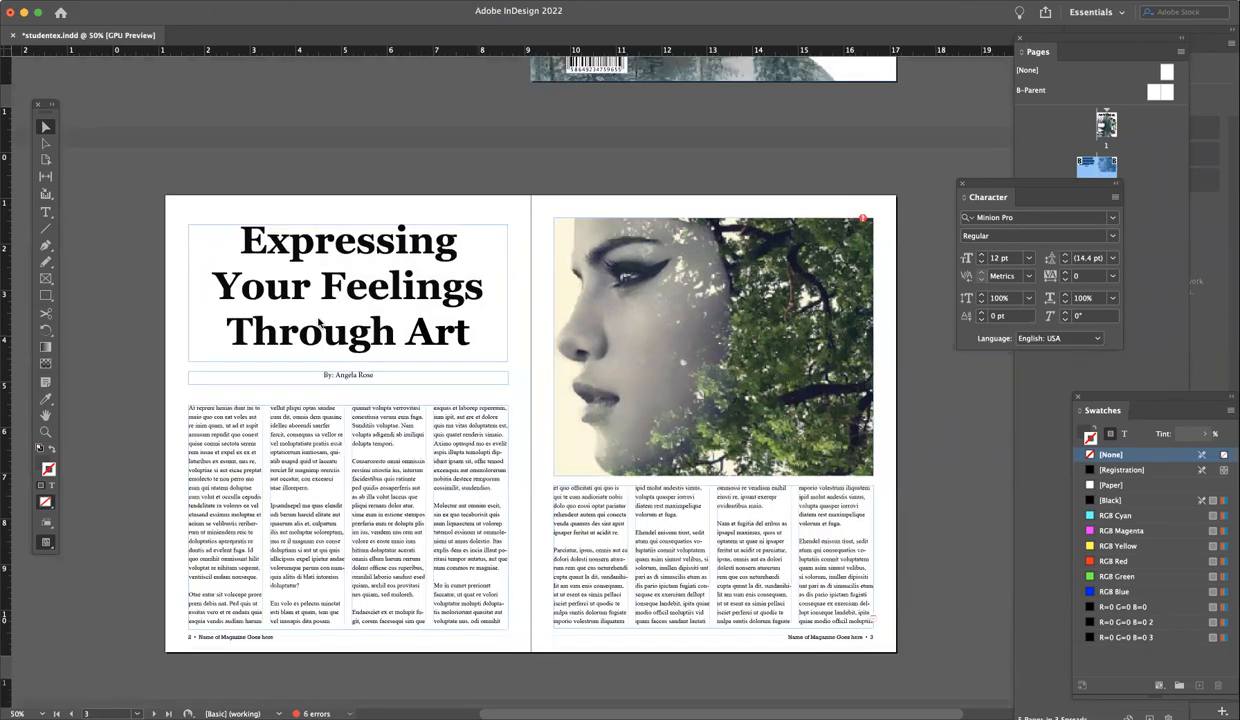
pyautogui.click(305, 1)
pyautogui.moveTo(418, 309)
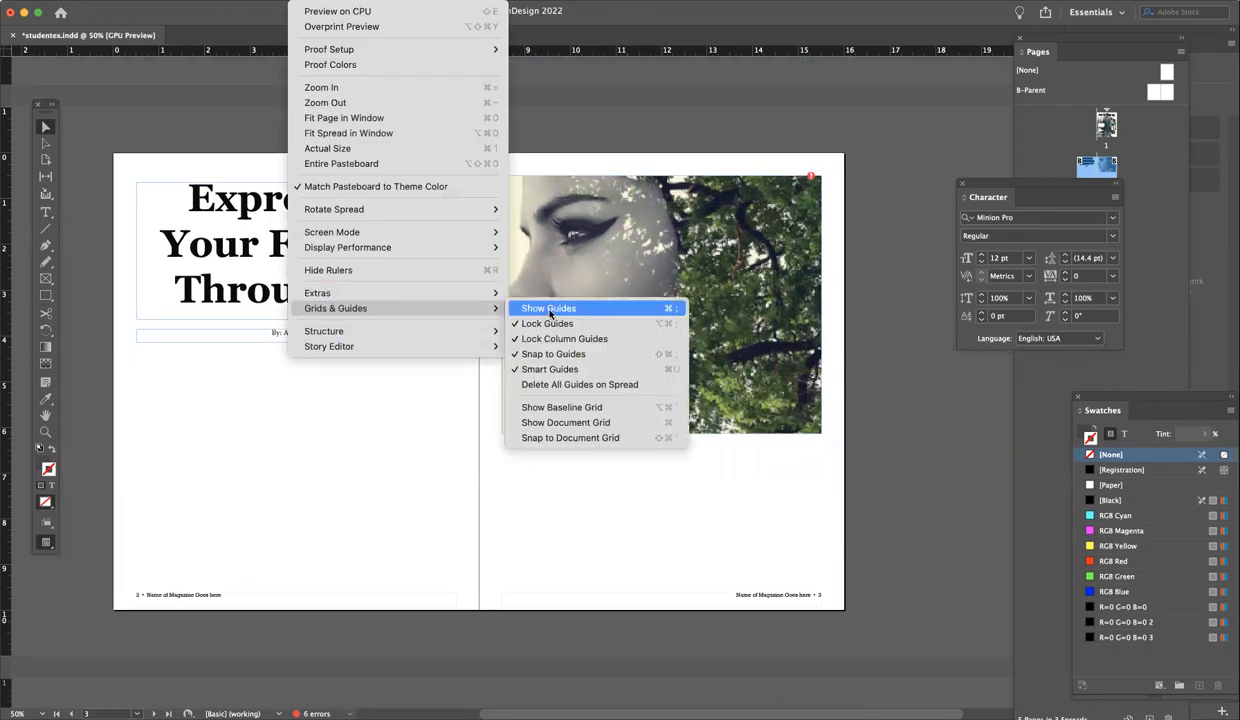
pyautogui.click(595, 308)
# Draw a small text frame below the byline at the left margin and fill it with placeholder text.
pyautogui.click(46, 212)
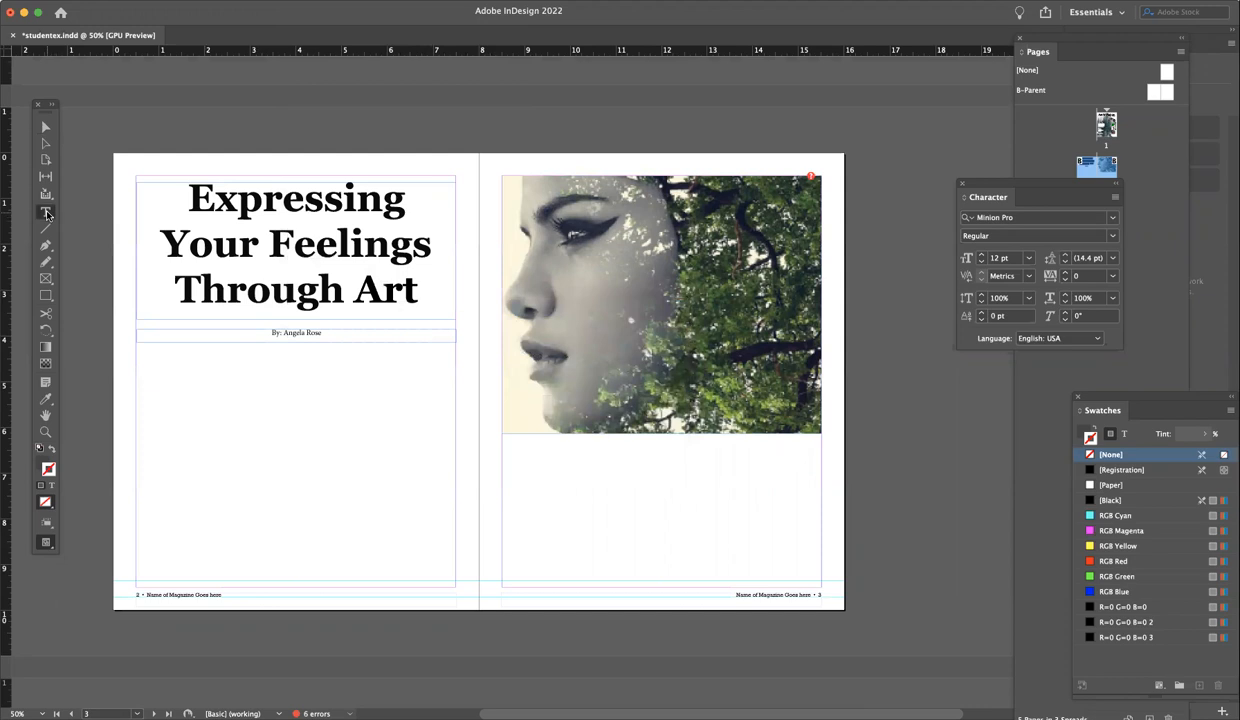
pyautogui.moveTo(137, 351); pyautogui.dragTo(220, 437)
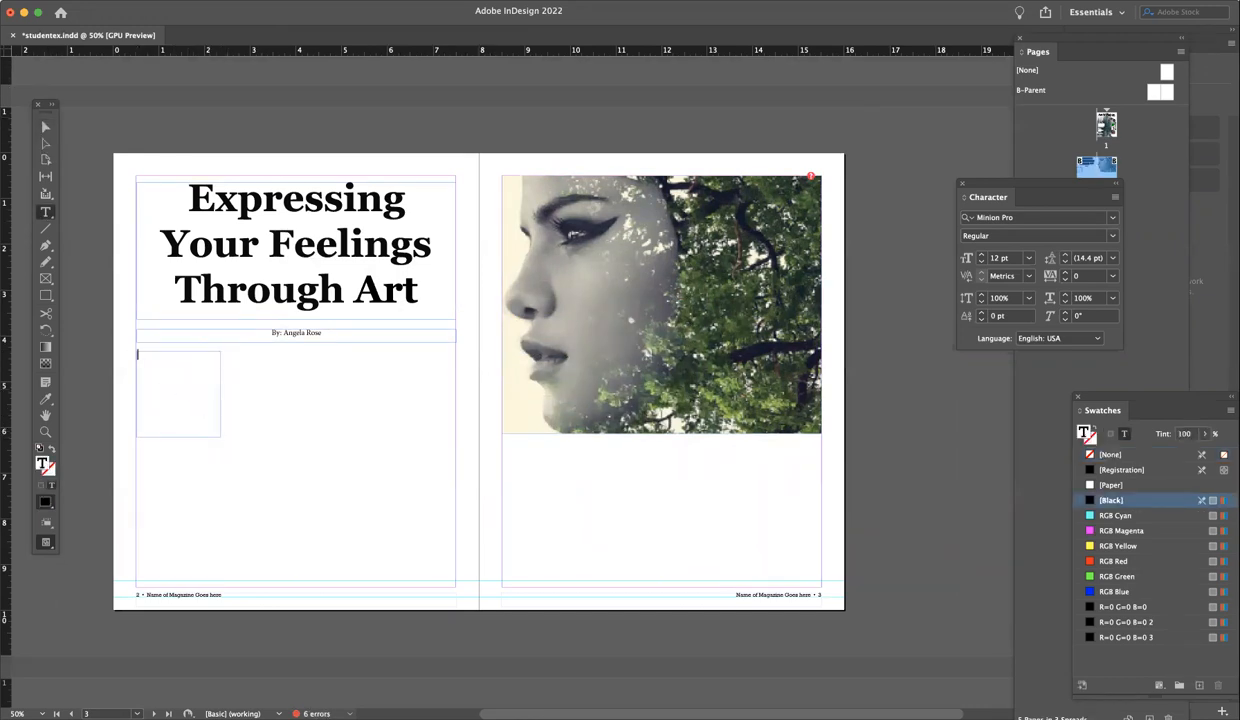
pyautogui.click(122, 1)
pyautogui.moveTo(152, 1)
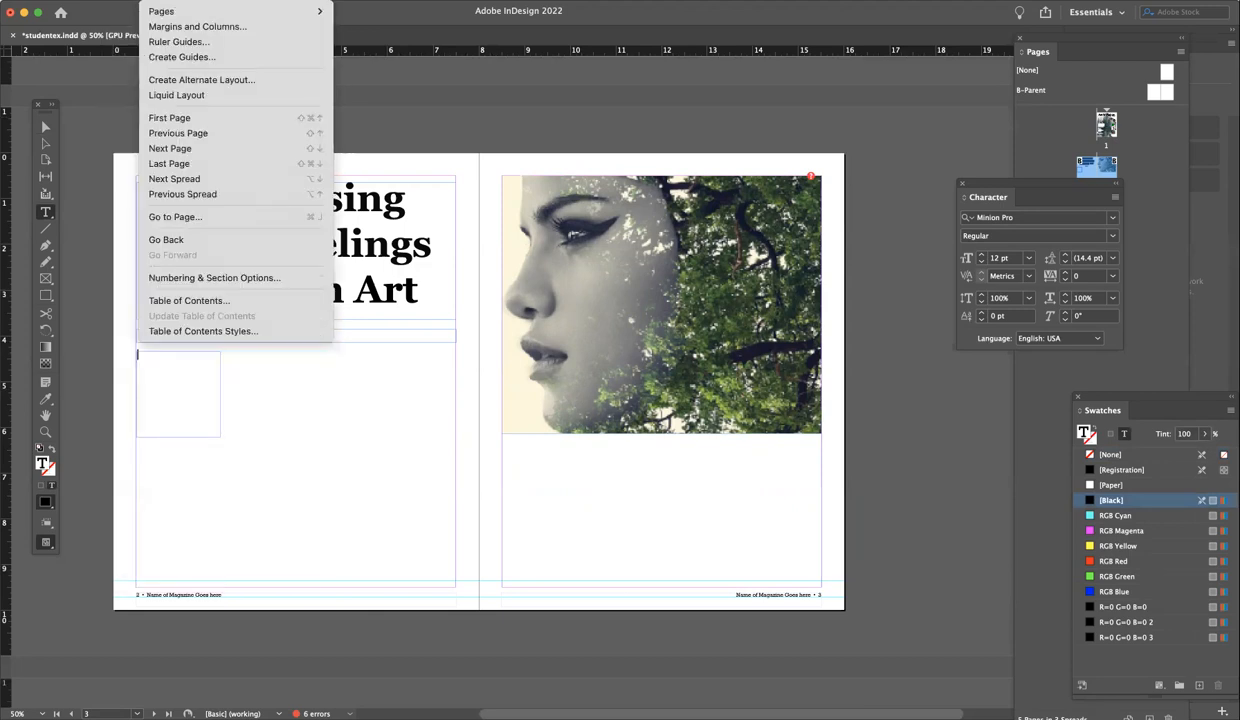
pyautogui.moveTo(230, 1)
pyautogui.moveTo(192, 1)
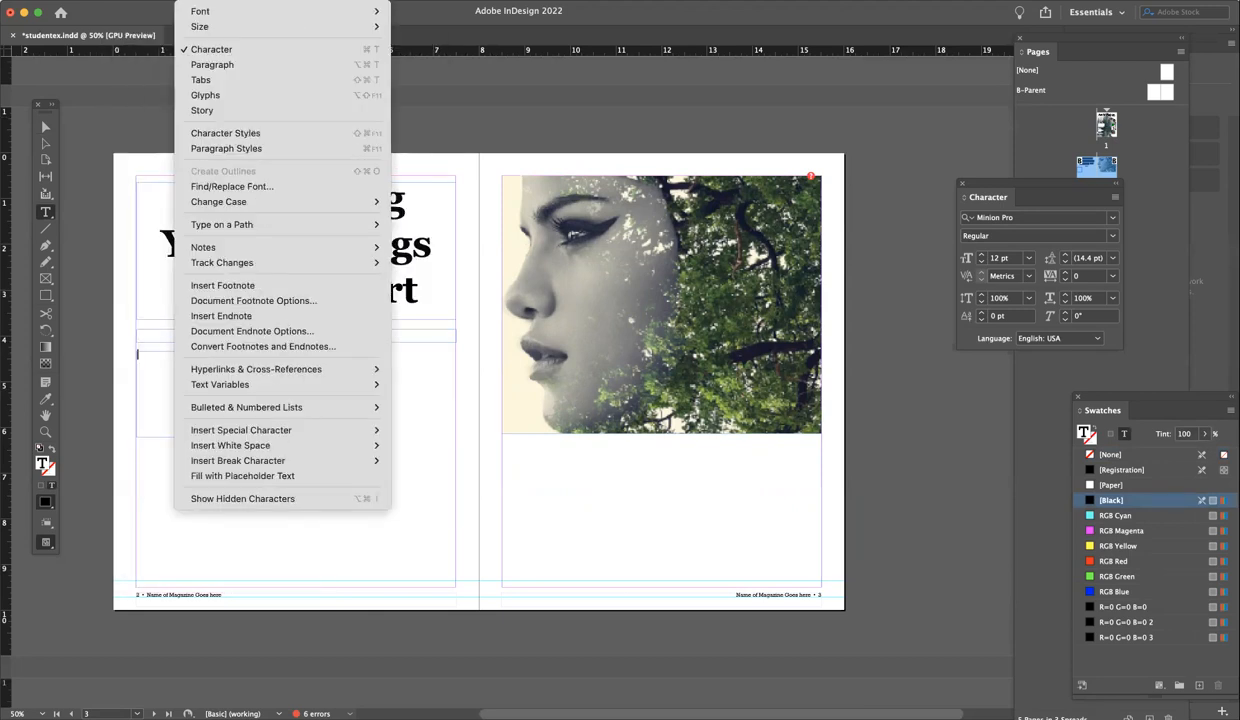
pyautogui.click(243, 475)
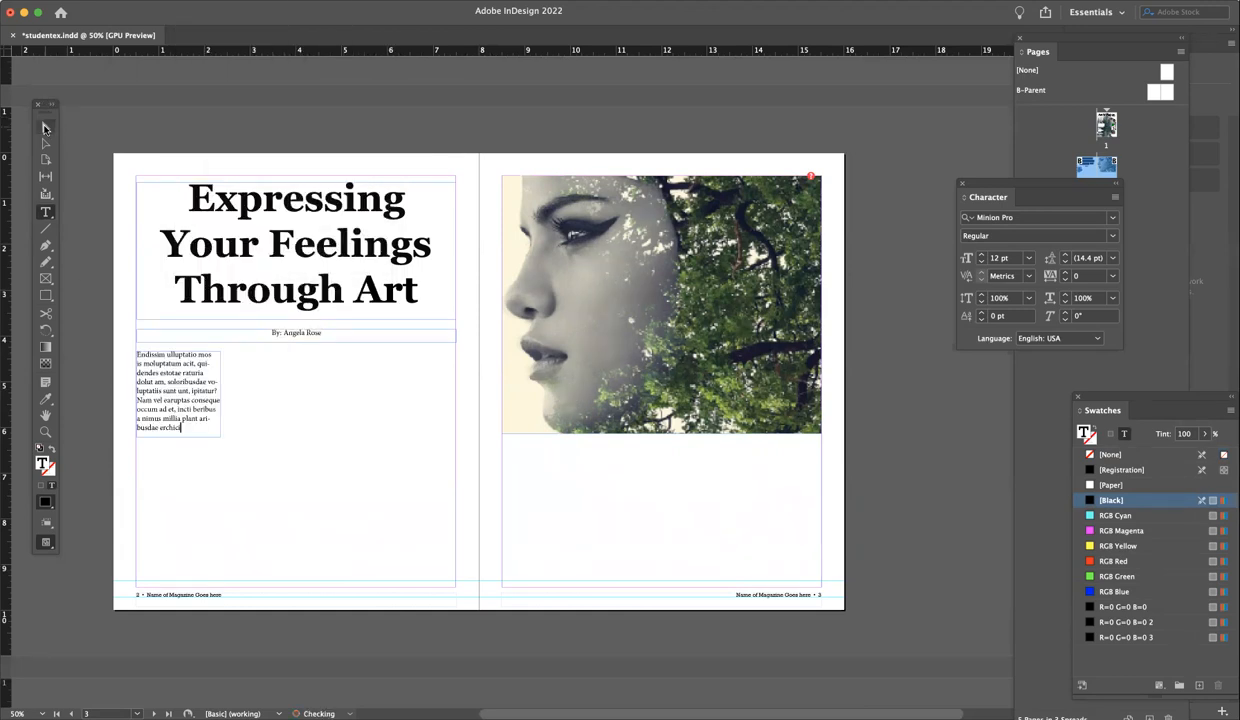
# Paste two copies of the text frame alongside it as second and third columns, and widen the middle one.
pyautogui.click(44, 128)
pyautogui.press('super+v')
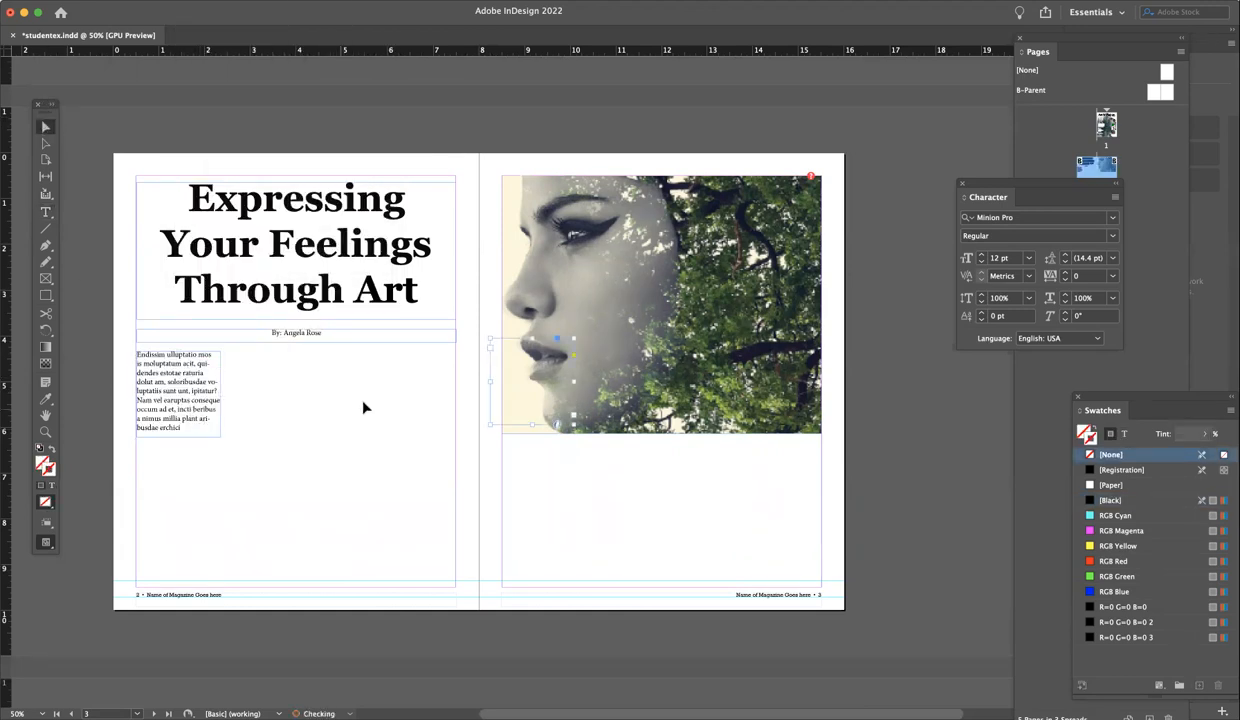
pyautogui.moveTo(504, 384); pyautogui.dragTo(246, 402)
pyautogui.press('super+v')
pyautogui.moveTo(530, 400); pyautogui.dragTo(415, 412)
pyautogui.click(305, 405)
pyautogui.moveTo(316, 394); pyautogui.dragTo(282, 392)
pyautogui.moveTo(401, 373); pyautogui.dragTo(393, 372)
# Paste four more copies of the text frame, forming a second row of three with one extra below the third column.
pyautogui.click(207, 408)
pyautogui.press('super+v')
pyautogui.moveTo(527, 398); pyautogui.dragTo(177, 512)
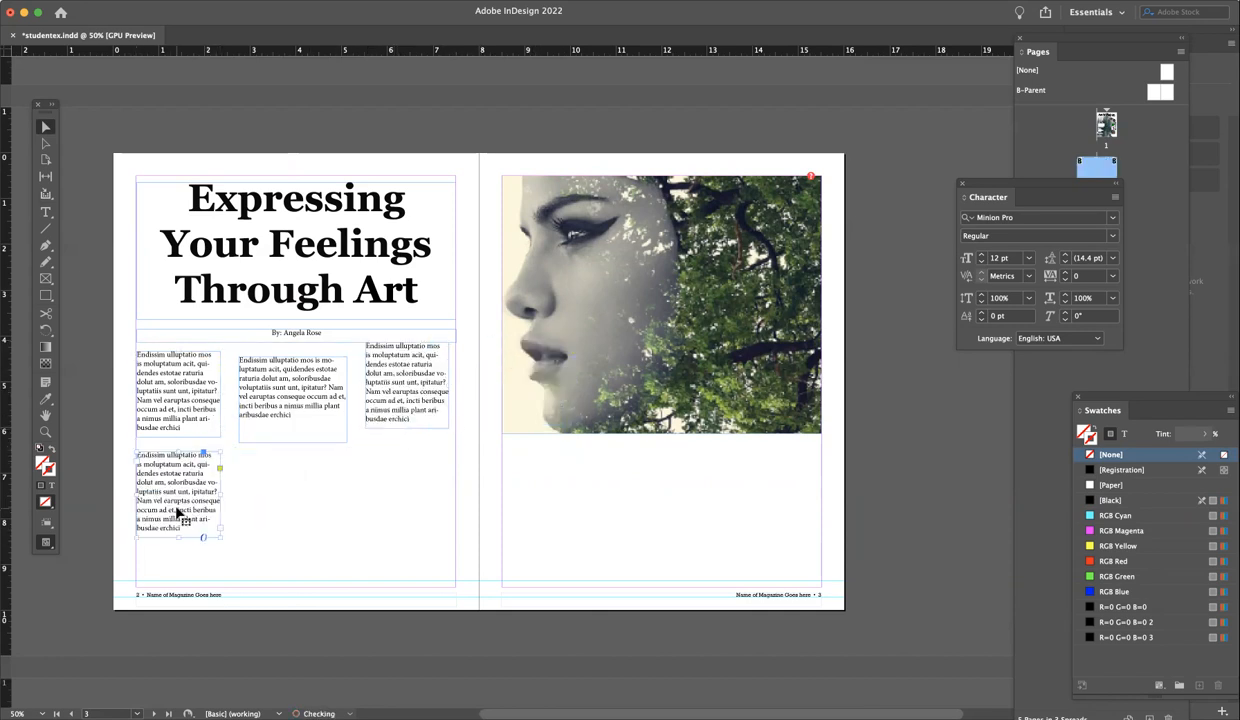
pyautogui.press('super+v')
pyautogui.moveTo(518, 382); pyautogui.dragTo(268, 477)
pyautogui.moveTo(176, 497); pyautogui.dragTo(177, 492)
pyautogui.press('super+v')
pyautogui.moveTo(527, 380); pyautogui.dragTo(404, 476)
pyautogui.press('super+v')
pyautogui.moveTo(497, 407); pyautogui.dragTo(374, 596)
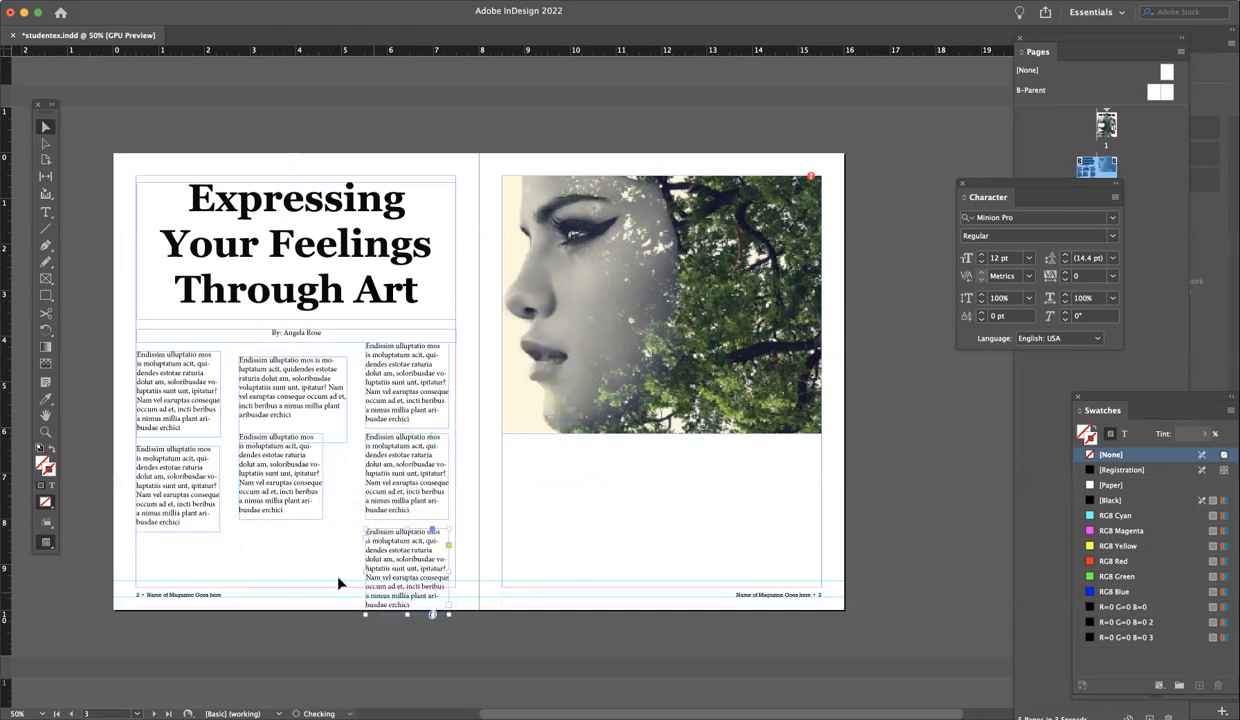
# Turn on Overprint Preview and shift the second row's middle text frame slightly toward the left column.
pyautogui.click(319, 592)
pyautogui.click(330, 31)
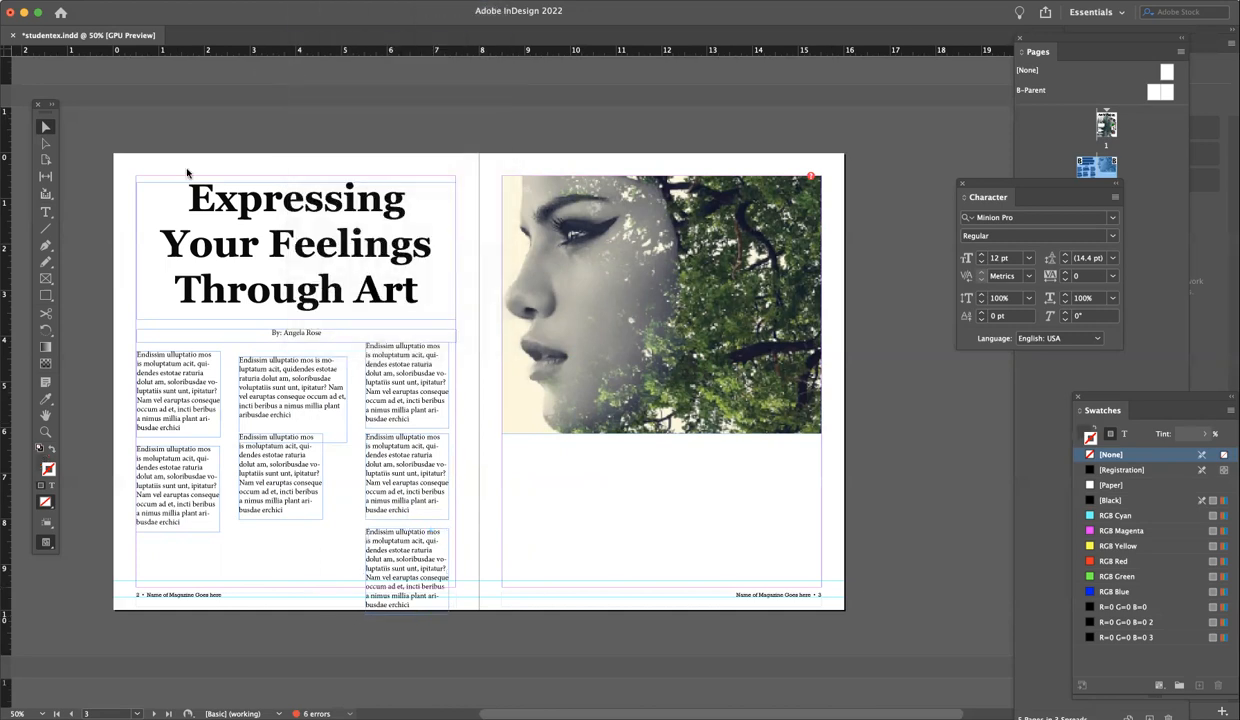
pyautogui.click(742, 411)
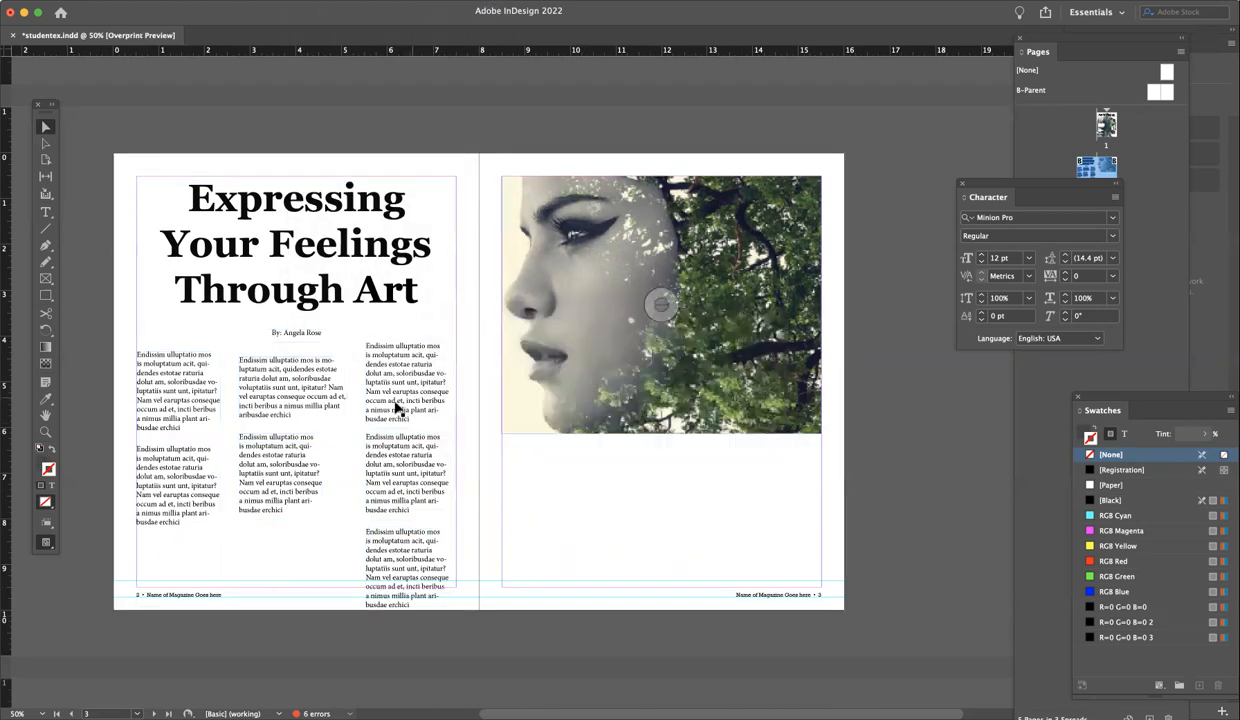
pyautogui.moveTo(270, 482); pyautogui.dragTo(244, 465)
pyautogui.click(408, 540)
pyautogui.click(176, 385)
pyautogui.click(175, 492)
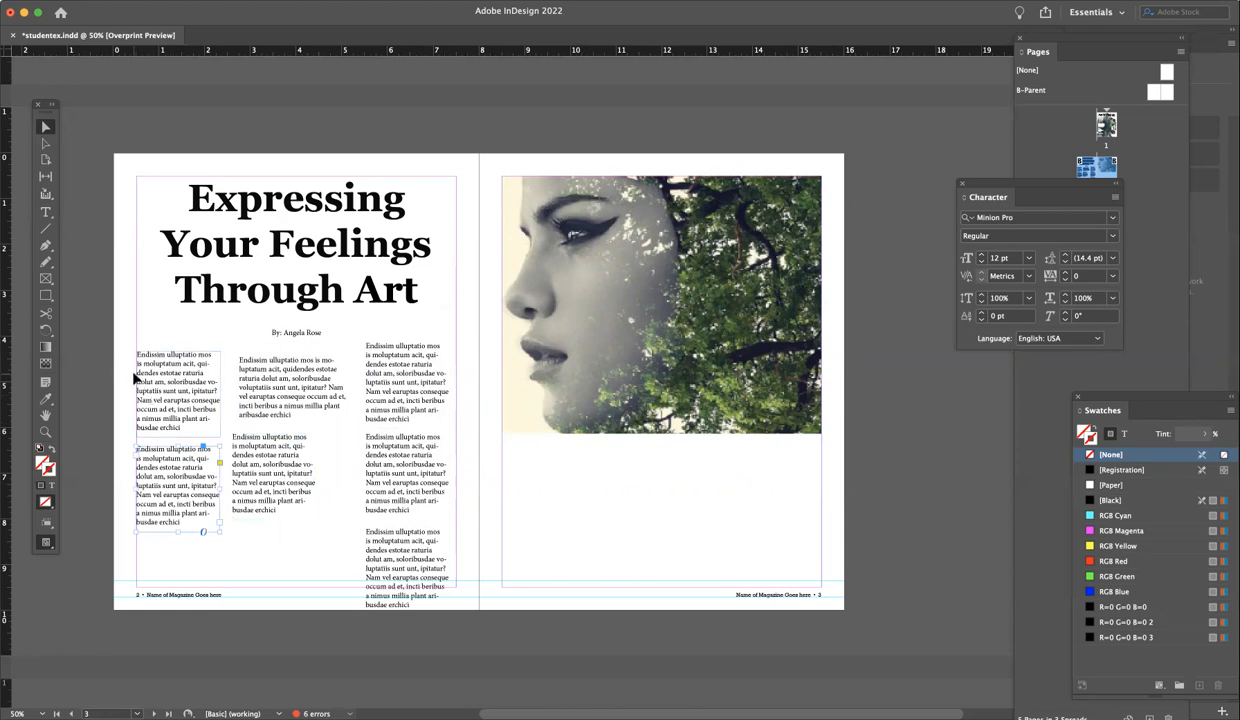
# Delete all the small placeholder text frames below the byline on the left page.
pyautogui.moveTo(121, 379); pyautogui.dragTo(438, 629)
pyautogui.click(438, 629)
pyautogui.moveTo(104, 348); pyautogui.dragTo(412, 605)
pyautogui.press('Delete')
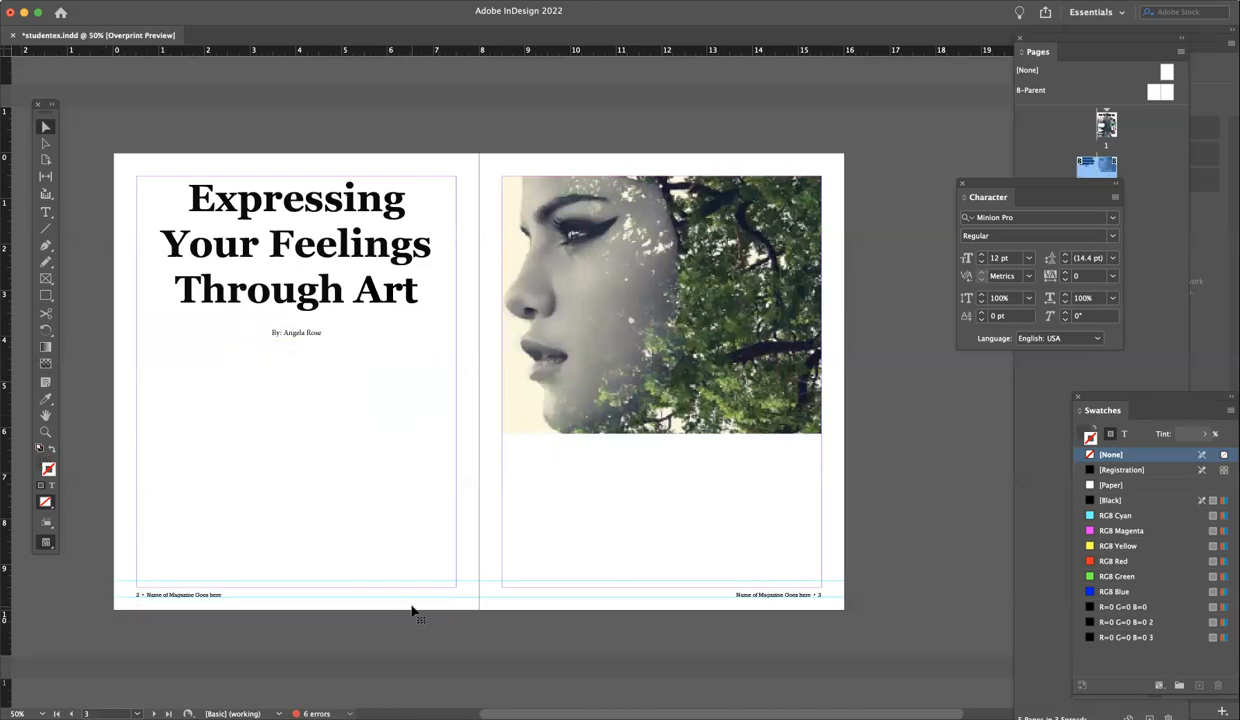
# Draw one large text frame between the left page's margins, from below the byline to just above the lower guide.
pyautogui.click(44, 433)
pyautogui.click(278, 451)
pyautogui.hscroll(5, 575, 398)
pyautogui.scroll(3, 575, 398)
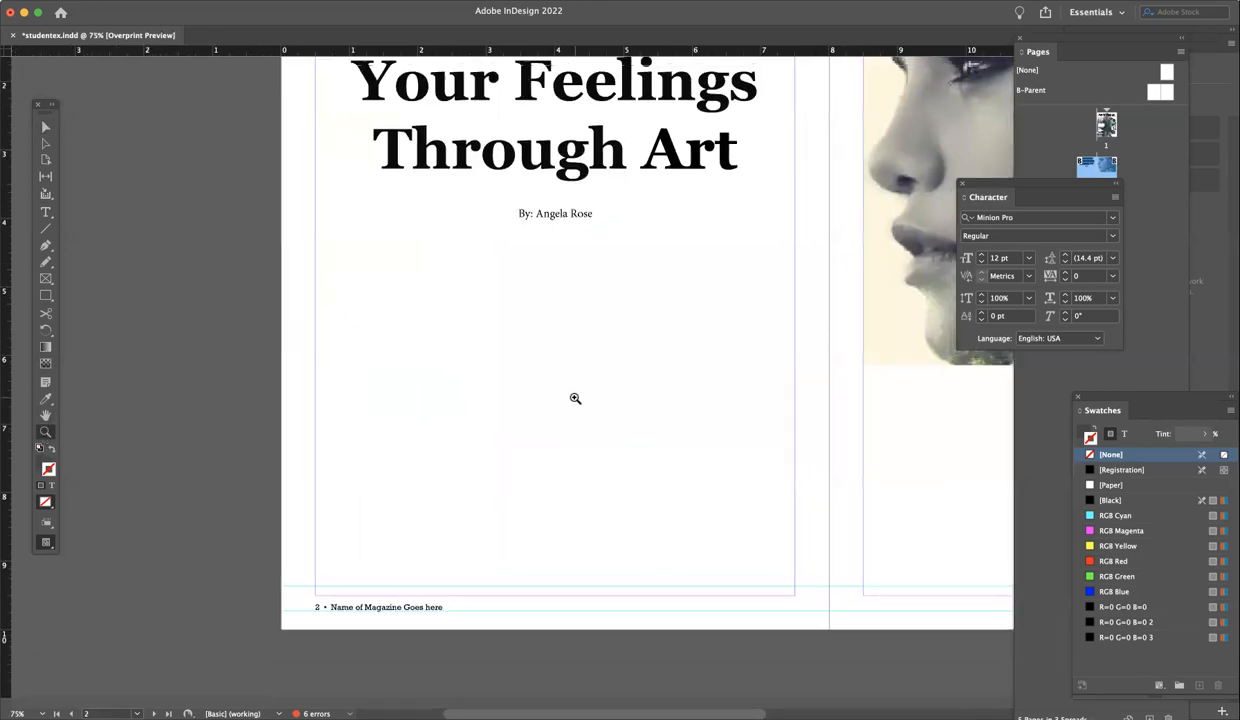
pyautogui.scroll(-3, 575, 398)
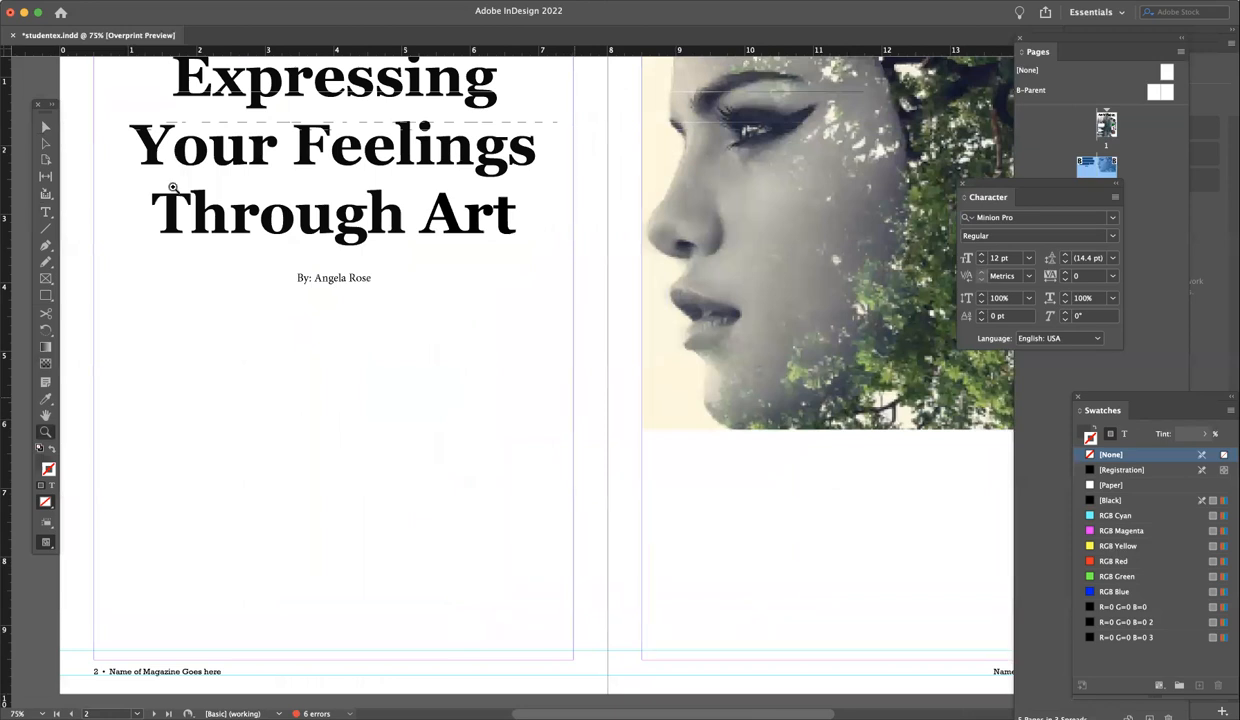
pyautogui.click(45, 126)
pyautogui.moveTo(45, 117); pyautogui.dragTo(32, 121)
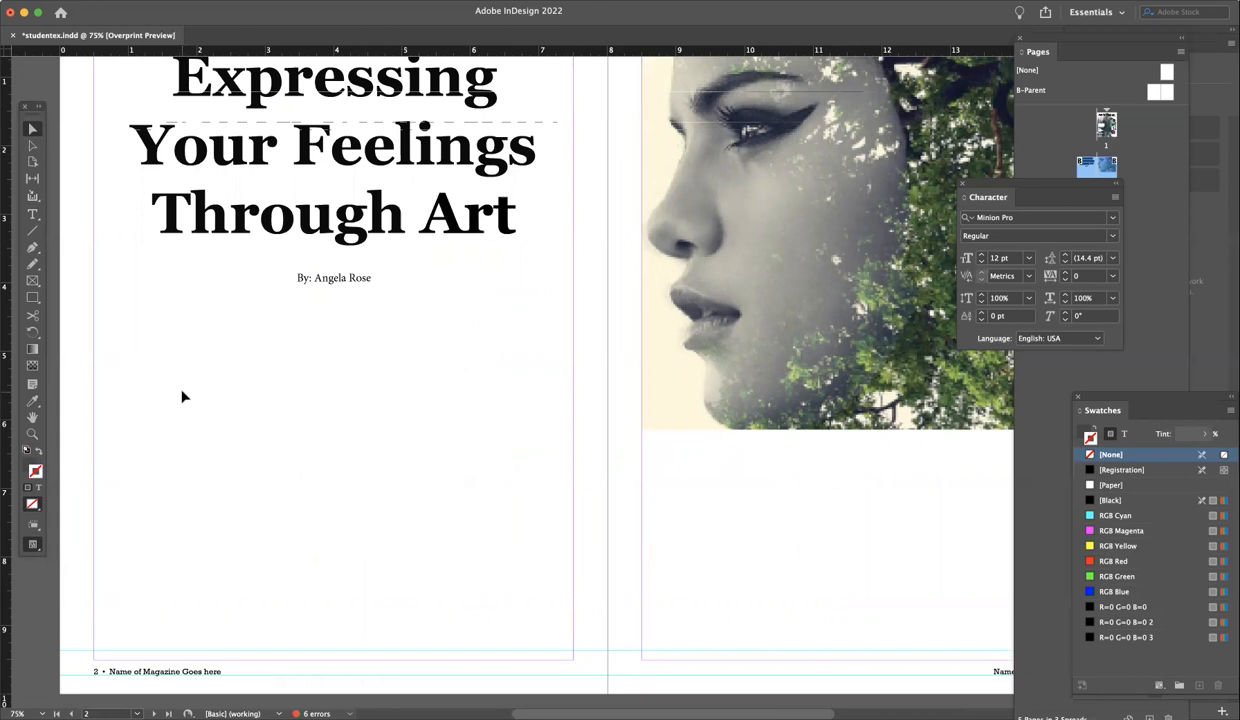
pyautogui.click(33, 214)
pyautogui.moveTo(96, 320); pyautogui.dragTo(576, 645)
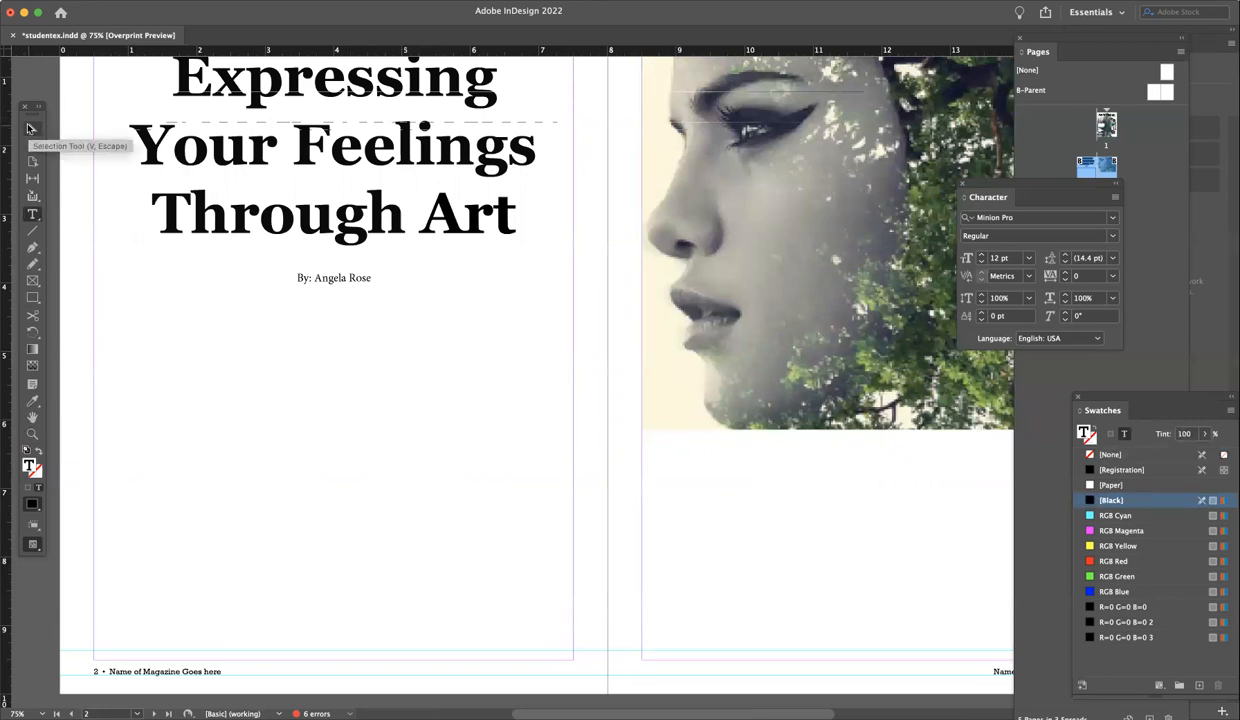
# Turn off Overprint Preview to show the frame edges.
pyautogui.click(300, 0)
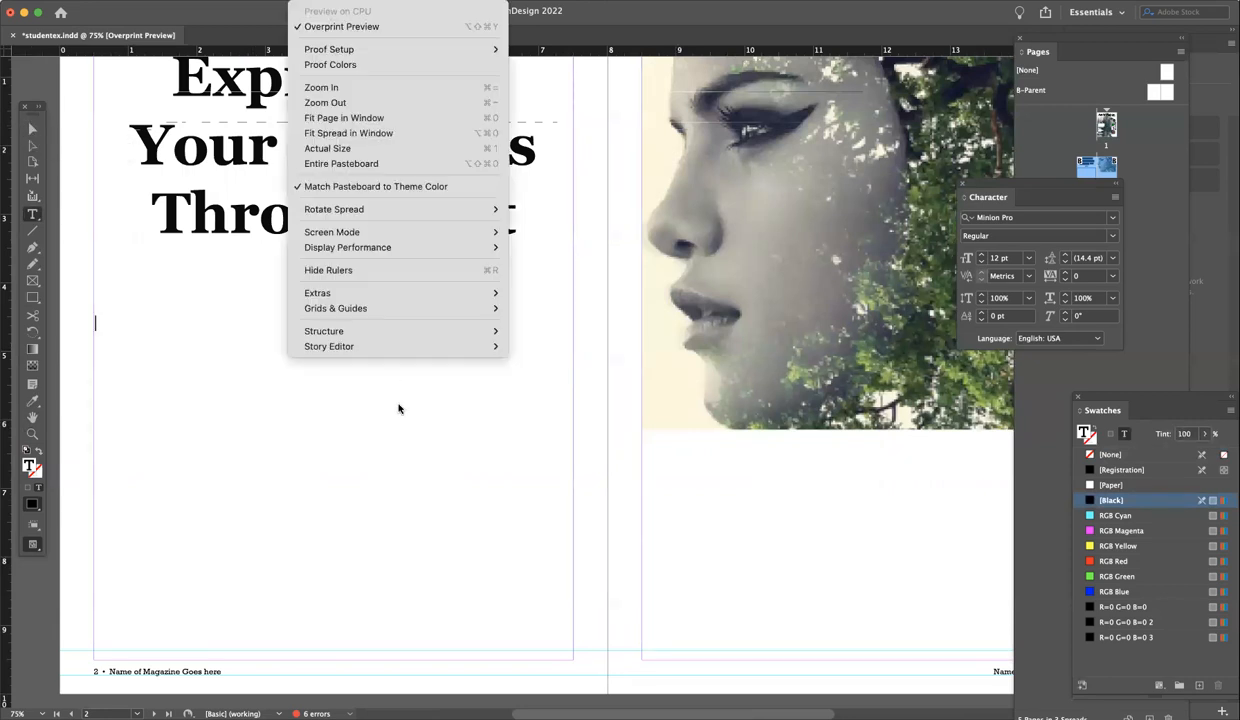
pyautogui.moveTo(392, 311)
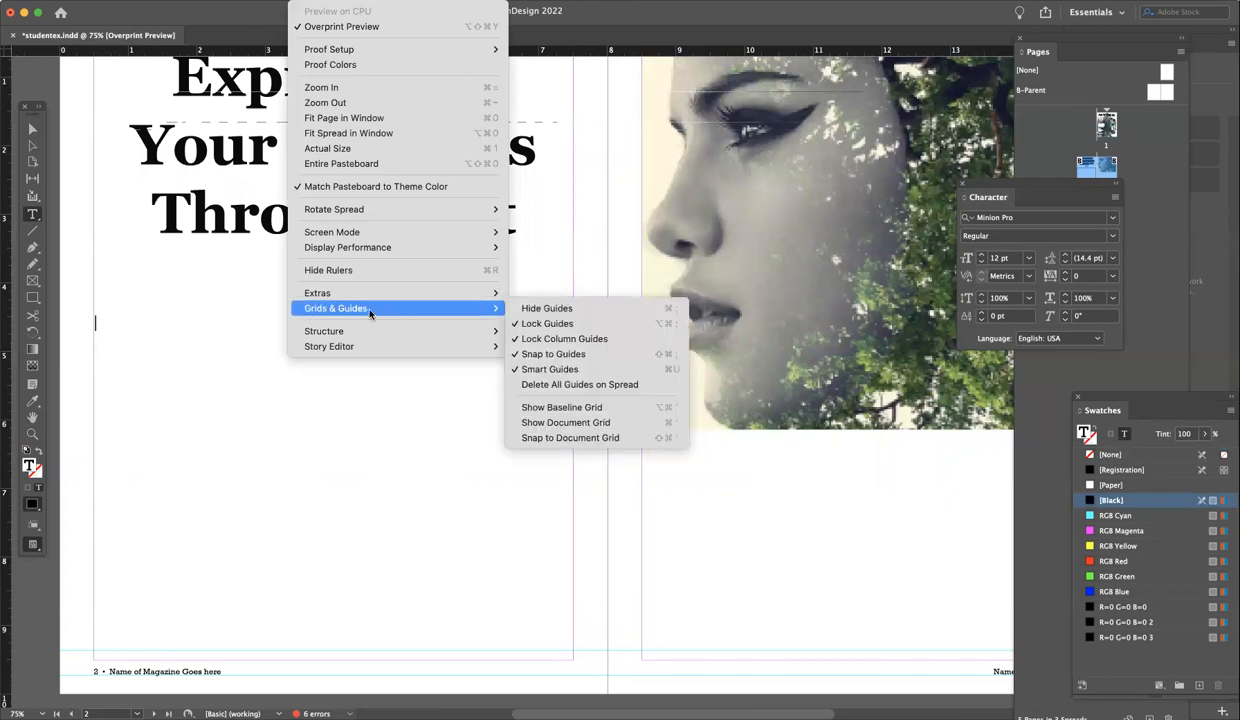
pyautogui.click(318, 25)
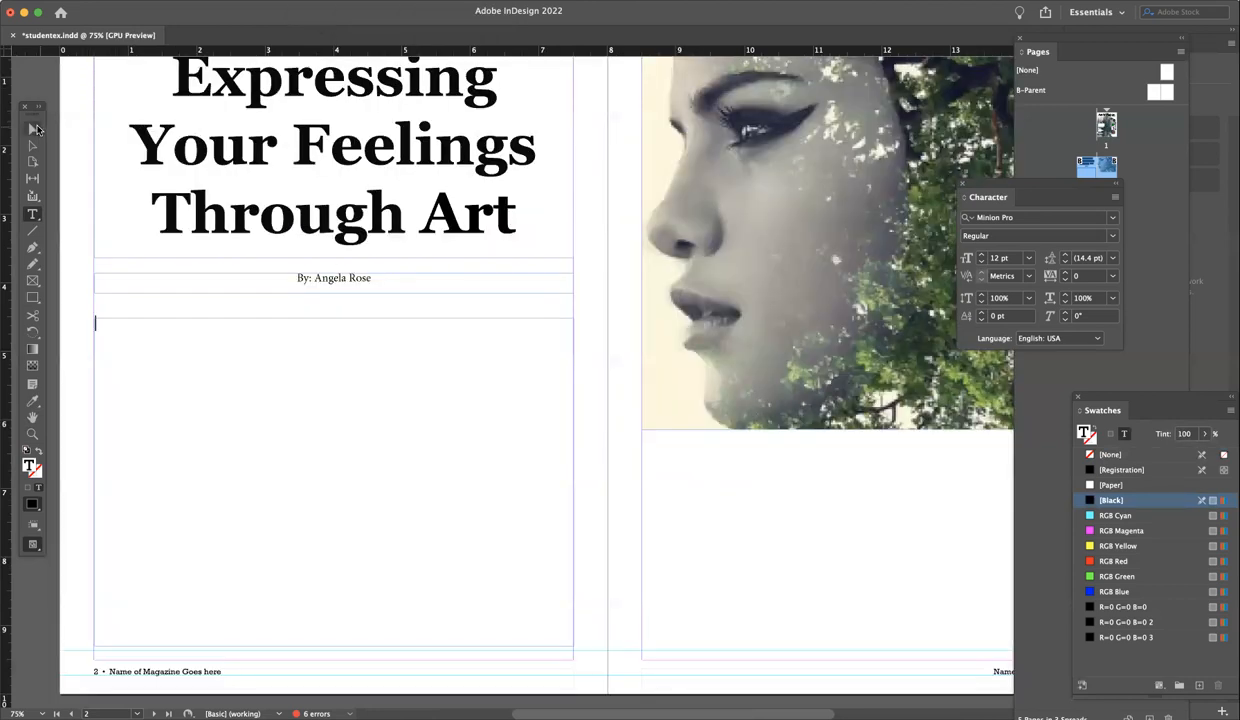
pyautogui.click(32, 128)
pyautogui.click(61, 149)
# Draw a text frame below the photo between the right page's margins and lower its upper edge slightly.
pyautogui.scroll(-4, 277, 429)
pyautogui.hscroll(5, 277, 429)
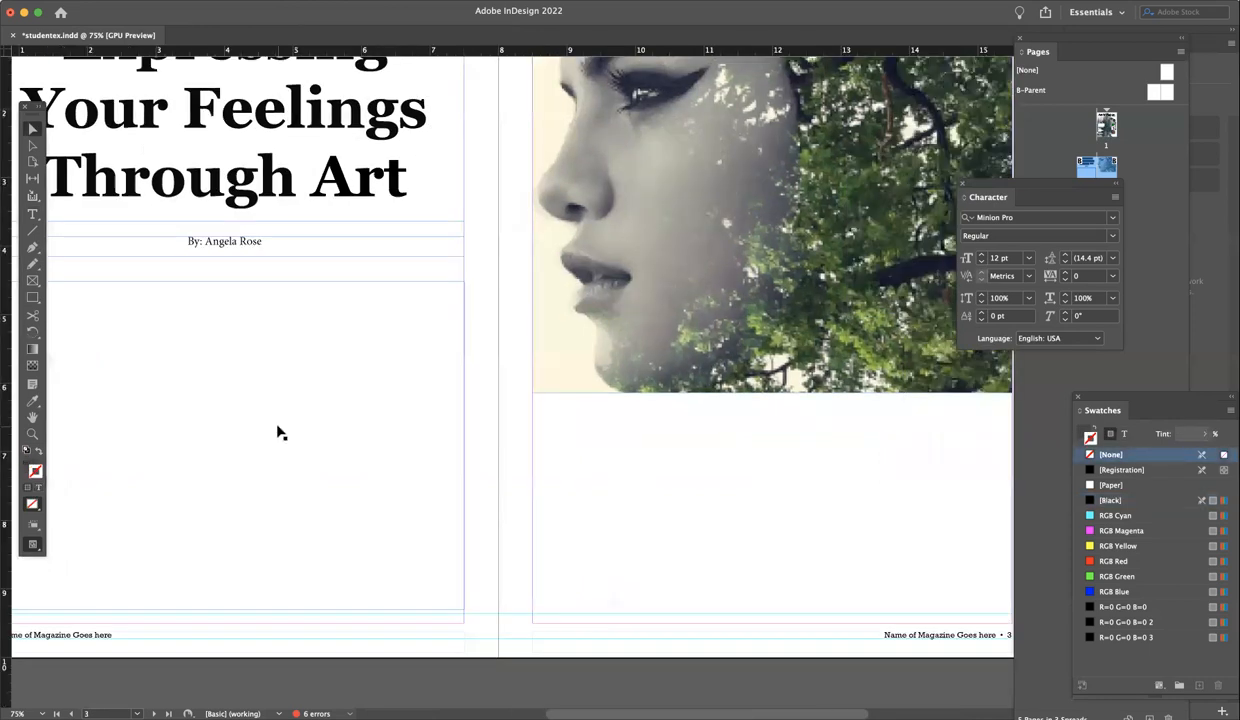
pyautogui.click(32, 214)
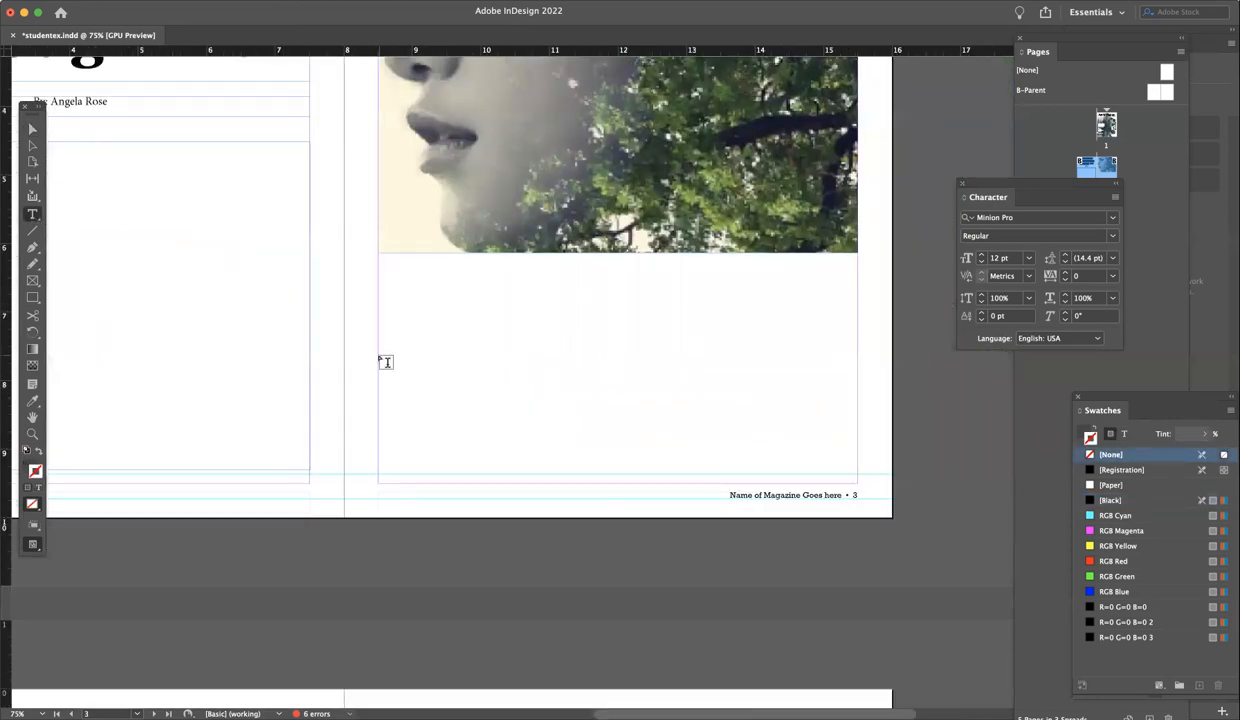
pyautogui.moveTo(379, 262); pyautogui.dragTo(859, 473)
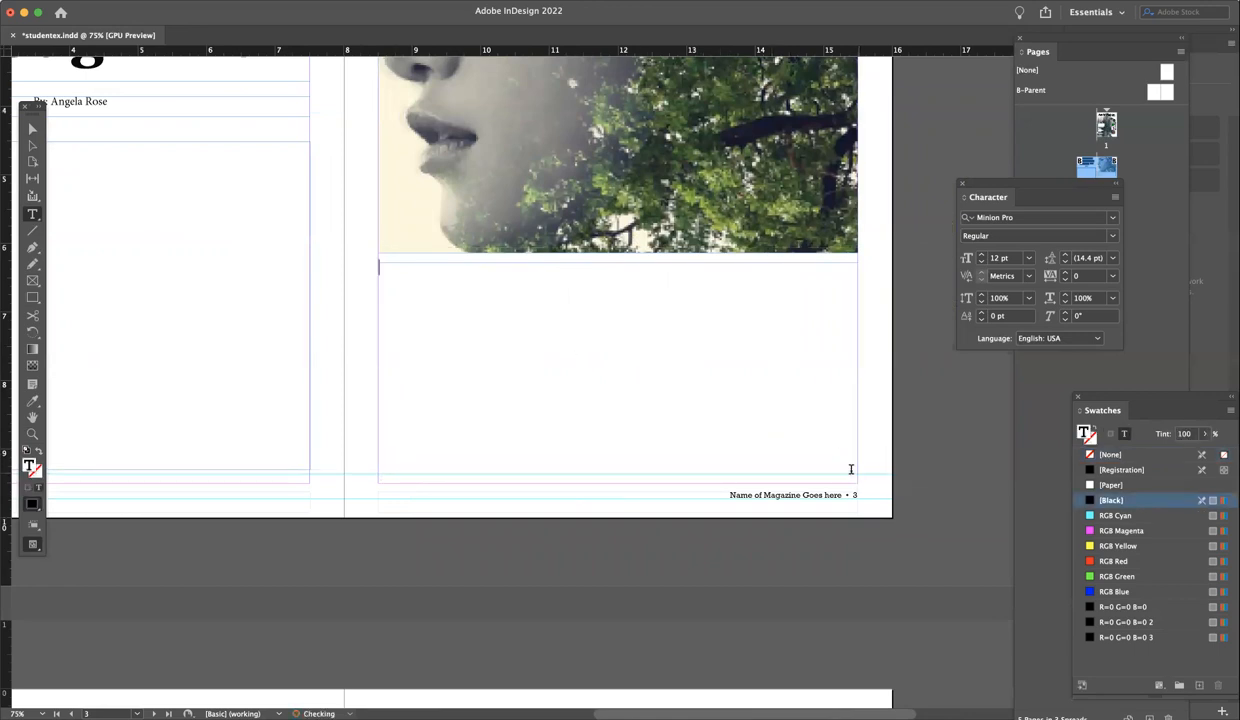
pyautogui.click(34, 130)
pyautogui.moveTo(616, 263); pyautogui.dragTo(618, 273)
pyautogui.hscroll(-5, 511, 353)
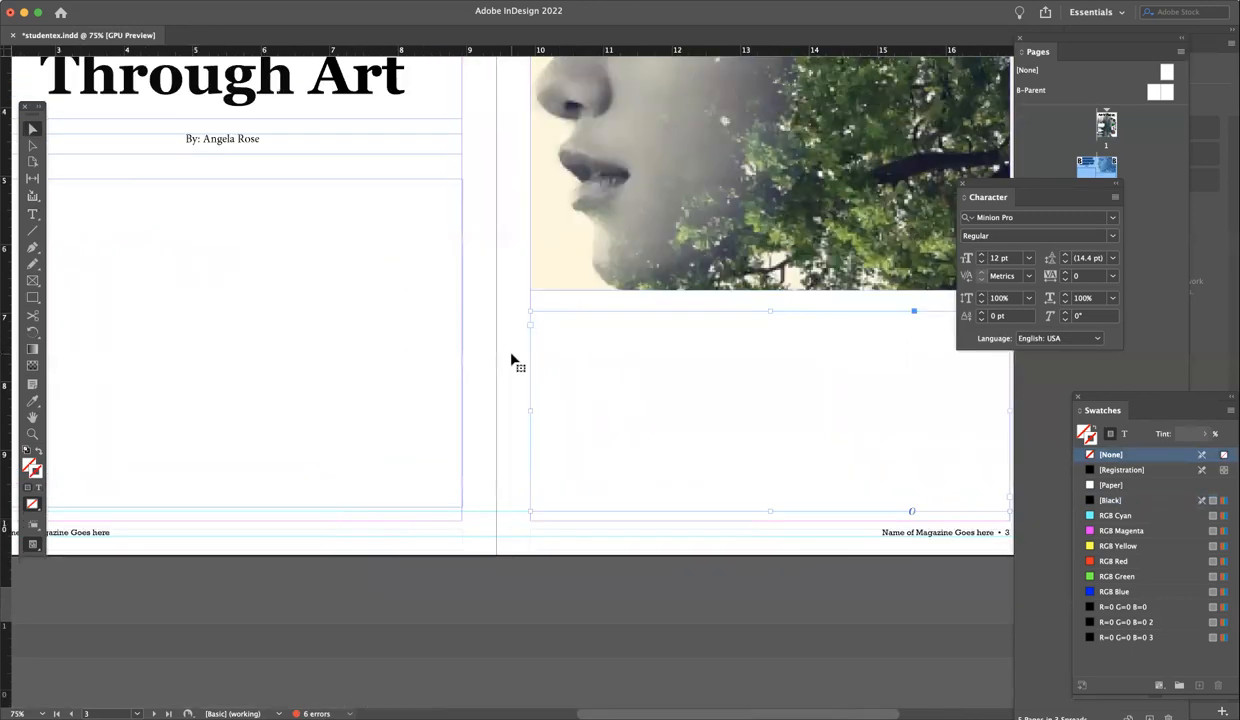
# Raise the upper edge of the left page's empty text frame slightly toward the byline.
pyautogui.click(488, 346)
pyautogui.moveTo(379, 193); pyautogui.dragTo(379, 189)
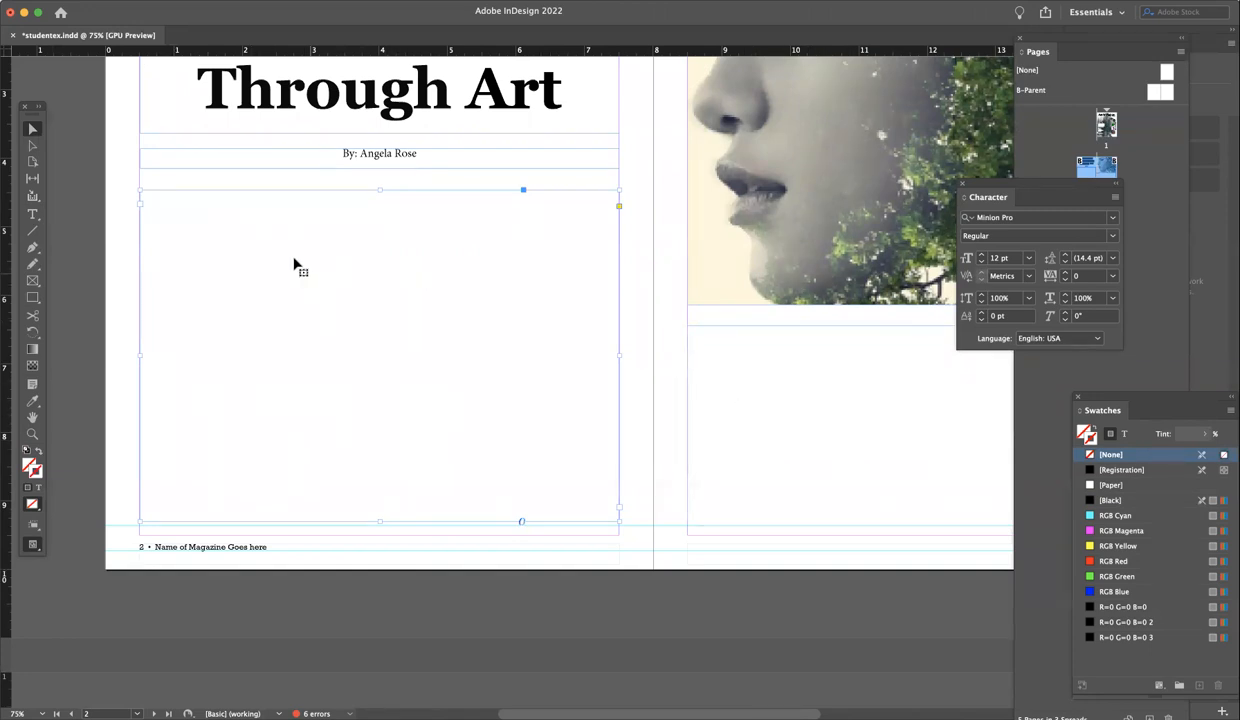
pyautogui.scroll(2, 390, 300)
pyautogui.hscroll(2, 390, 300)
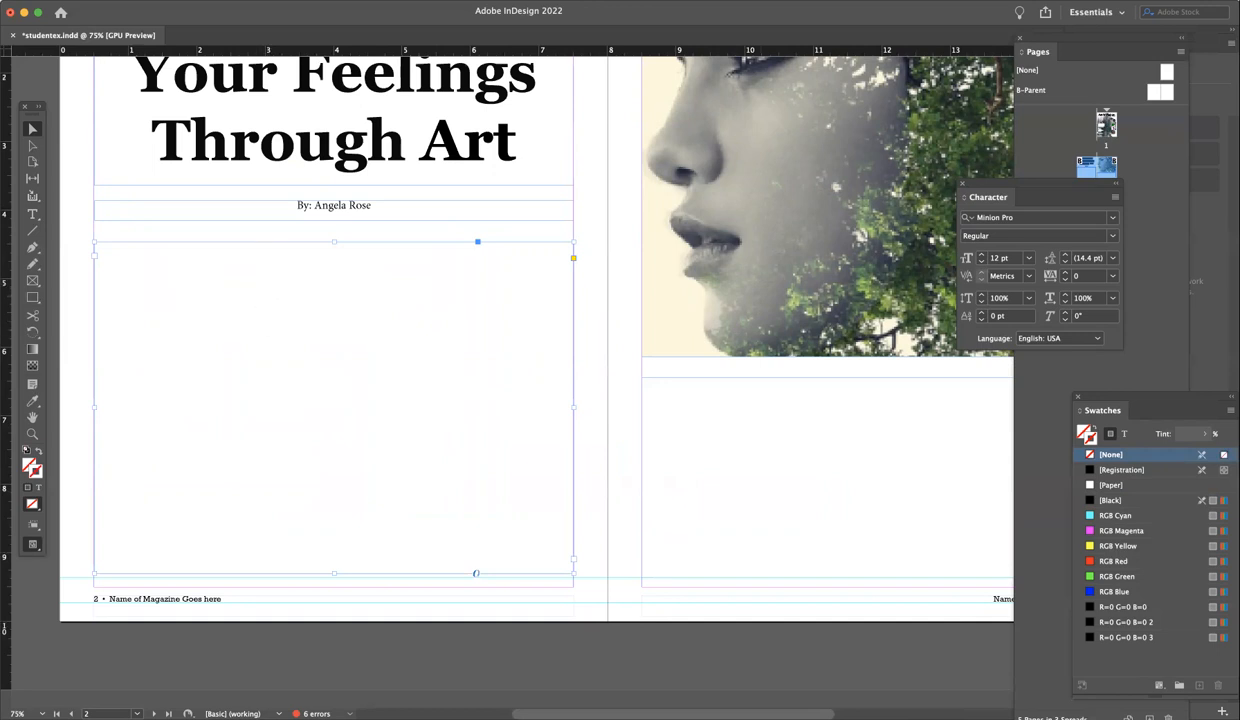
# Select both empty body text frames across the spread and divide them into three columns in Text Frame Options.
pyautogui.click(190, 1)
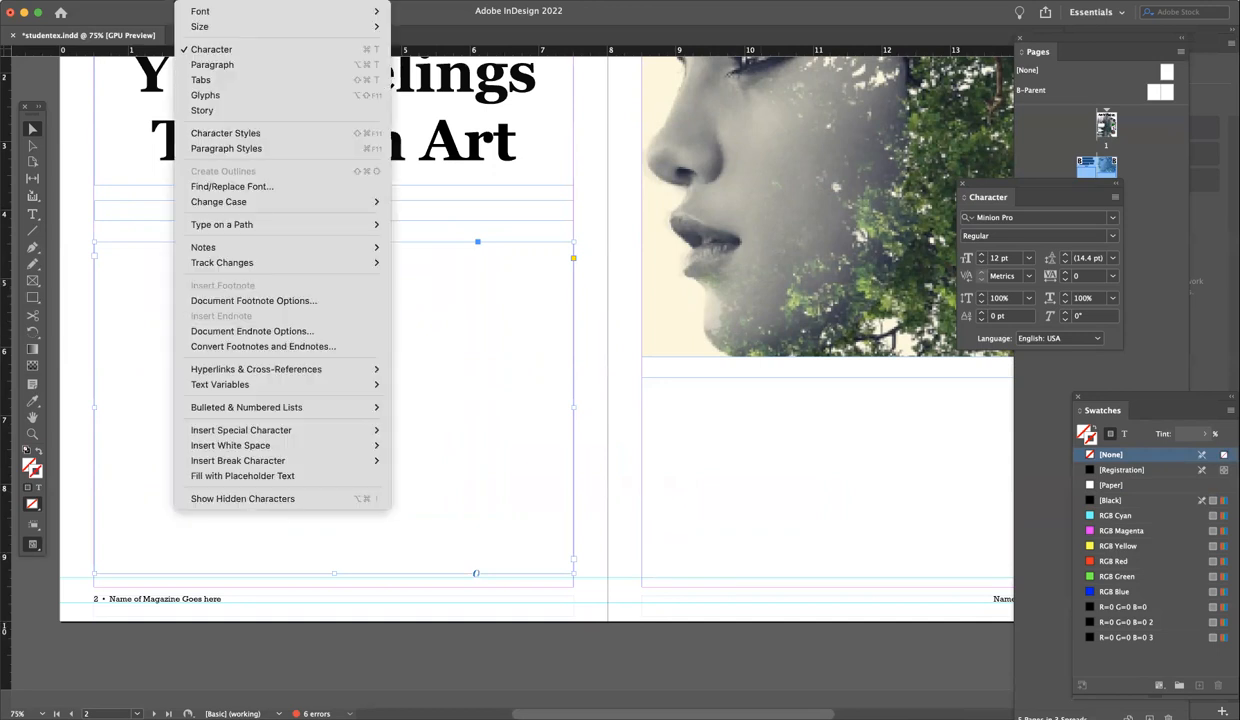
pyautogui.press('Escape')
pyautogui.click(713, 457)
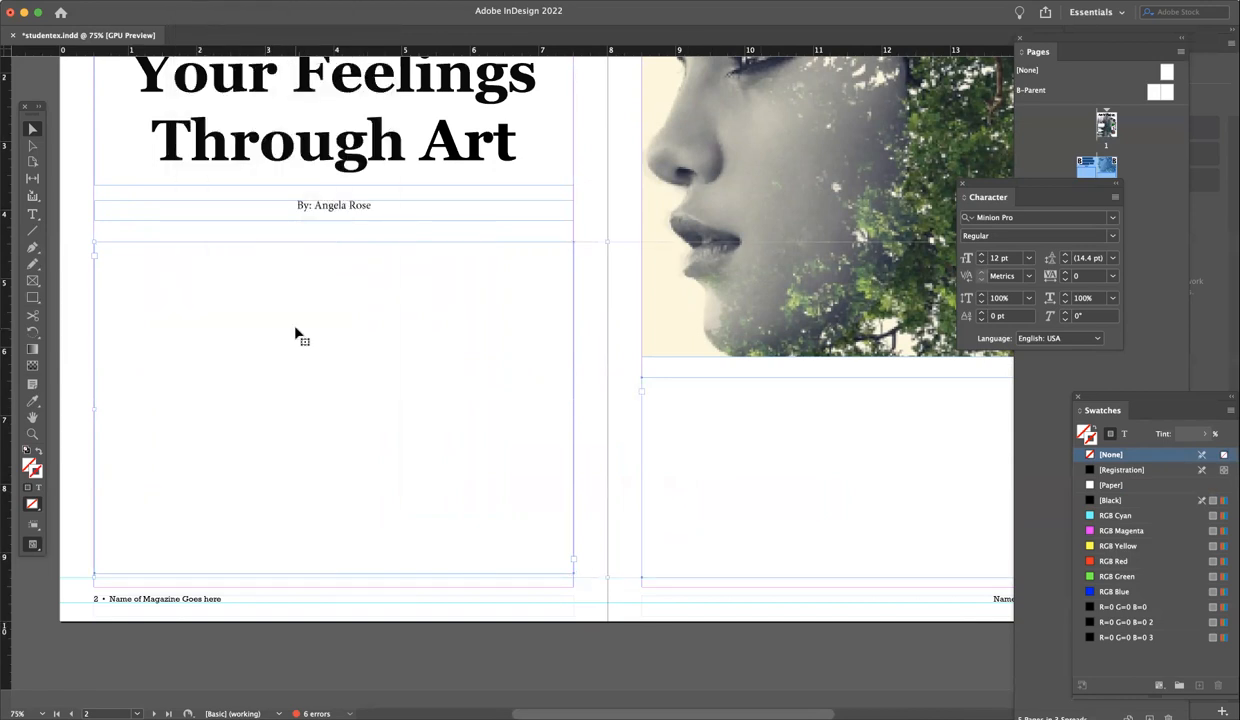
pyautogui.click(535, 512)
pyautogui.click(713, 524)
pyautogui.click(189, 1)
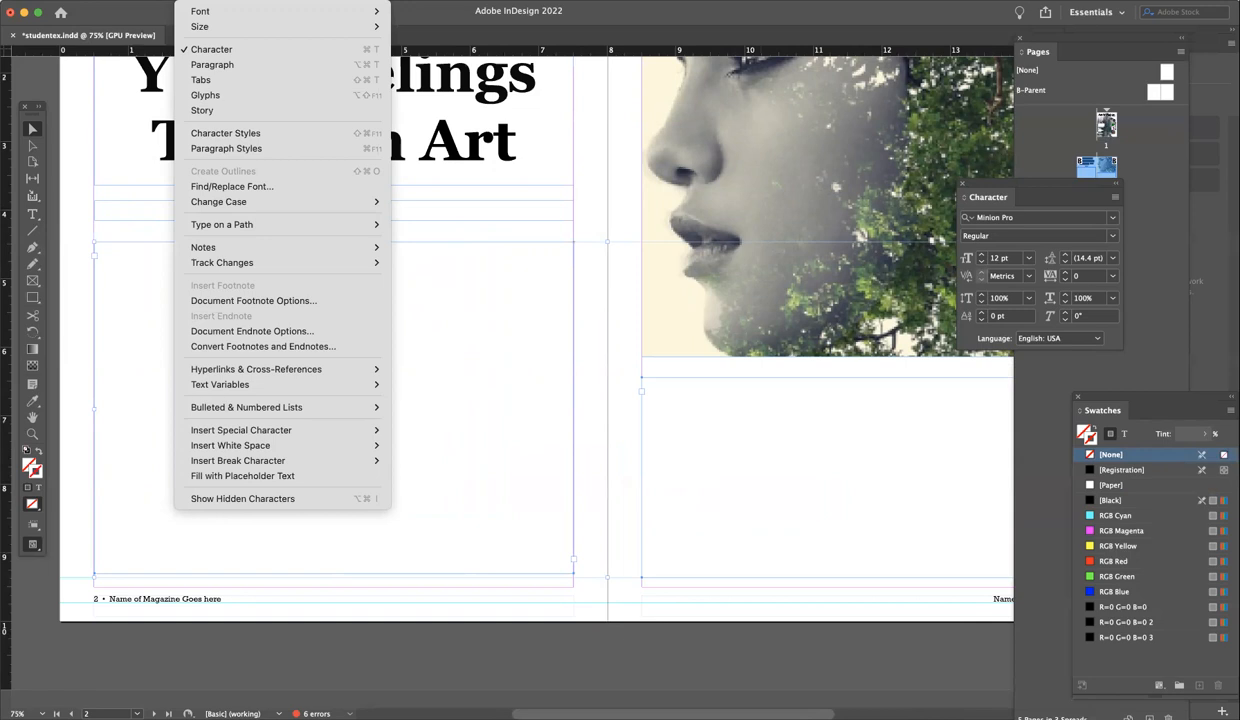
pyautogui.moveTo(234, 1)
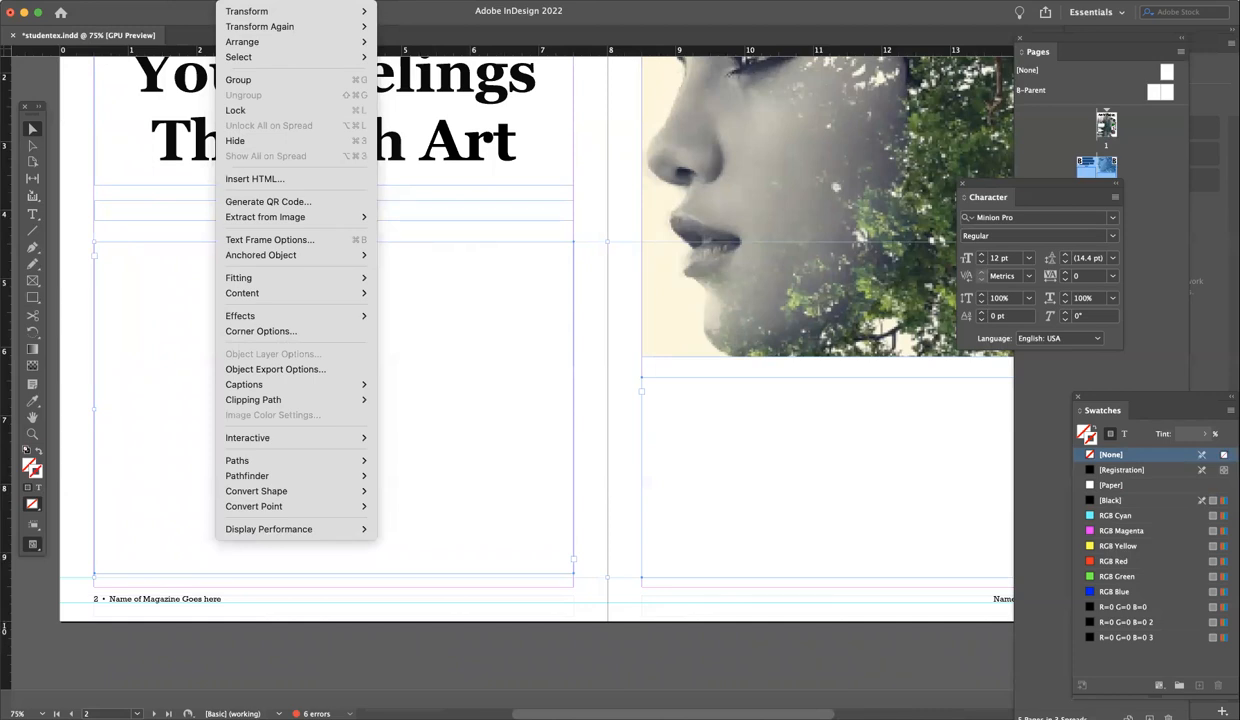
pyautogui.click(266, 241)
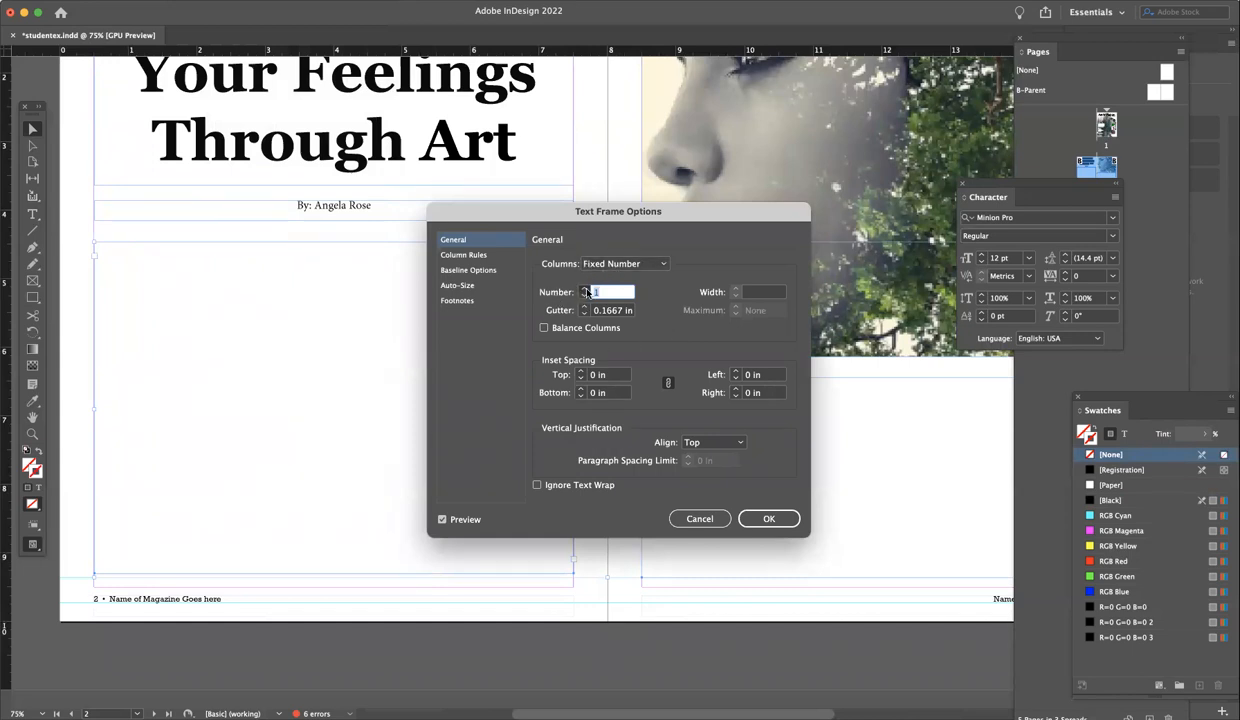
pyautogui.click(585, 289)
pyautogui.click(585, 289)
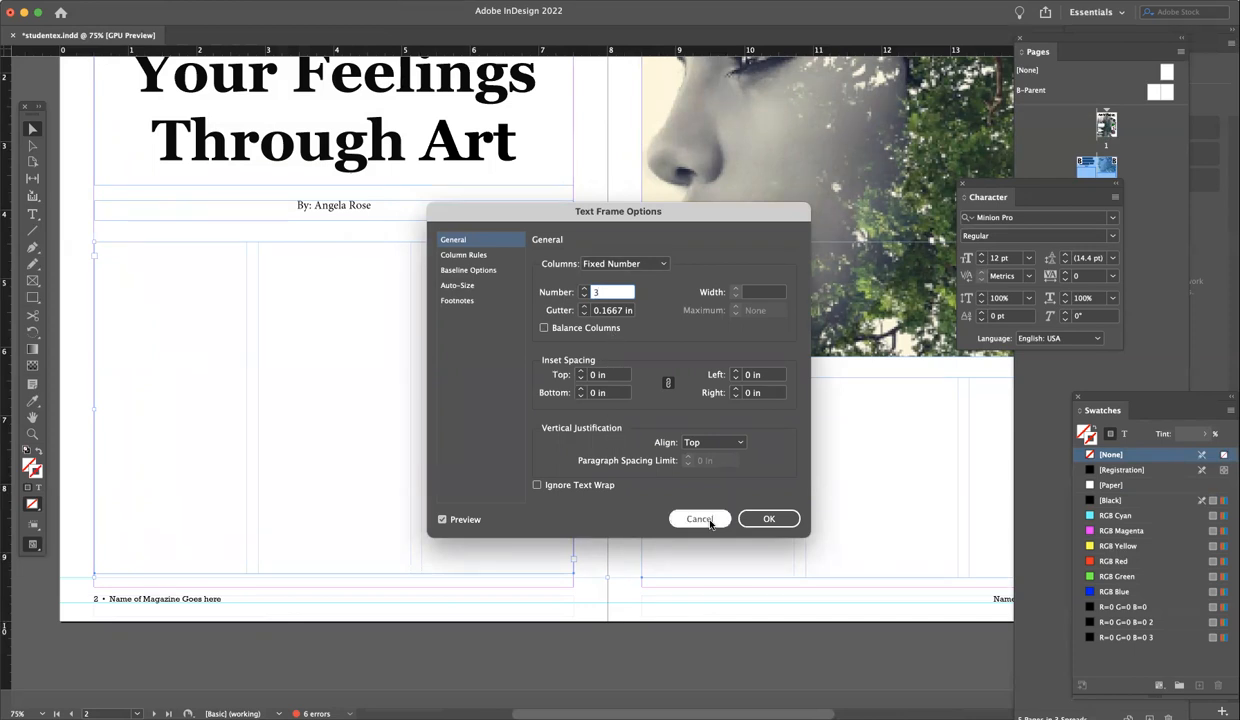
pyautogui.click(766, 518)
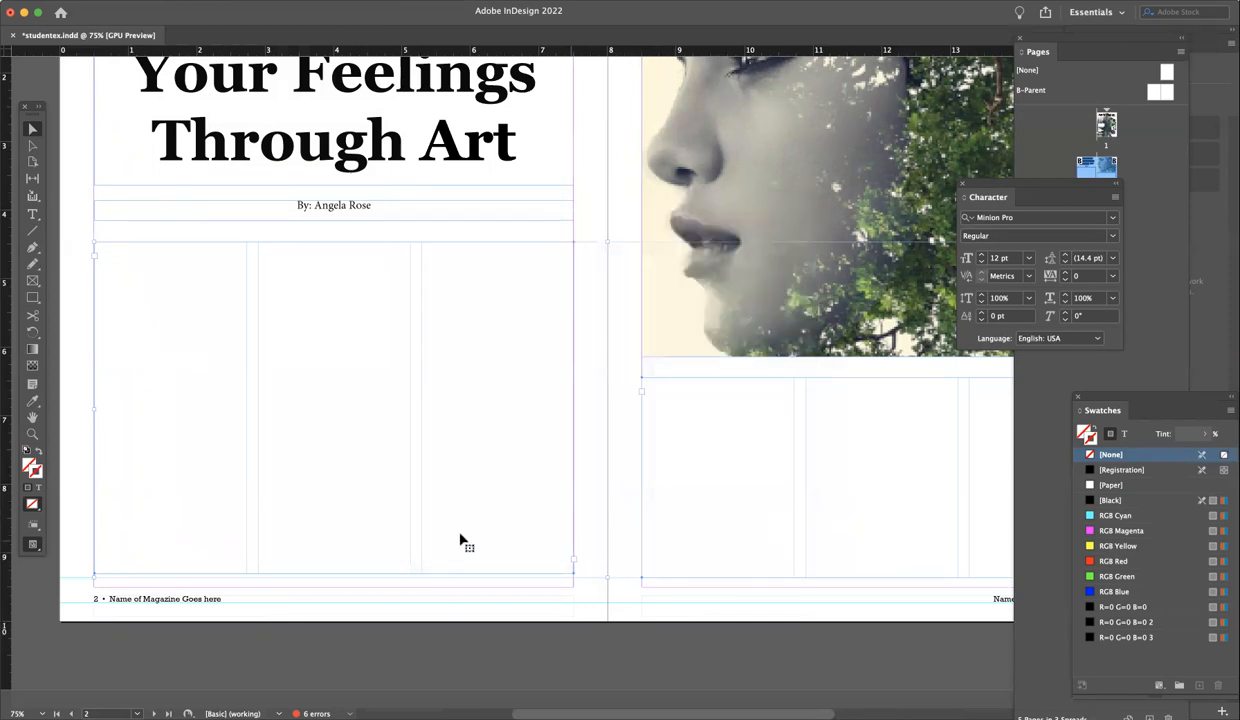
# Extend the left page's three-column text frame slightly downward to meet the lower guide.
pyautogui.click(358, 502)
pyautogui.moveTo(333, 572); pyautogui.dragTo(332, 576)
pyautogui.click(684, 577)
pyautogui.click(584, 490)
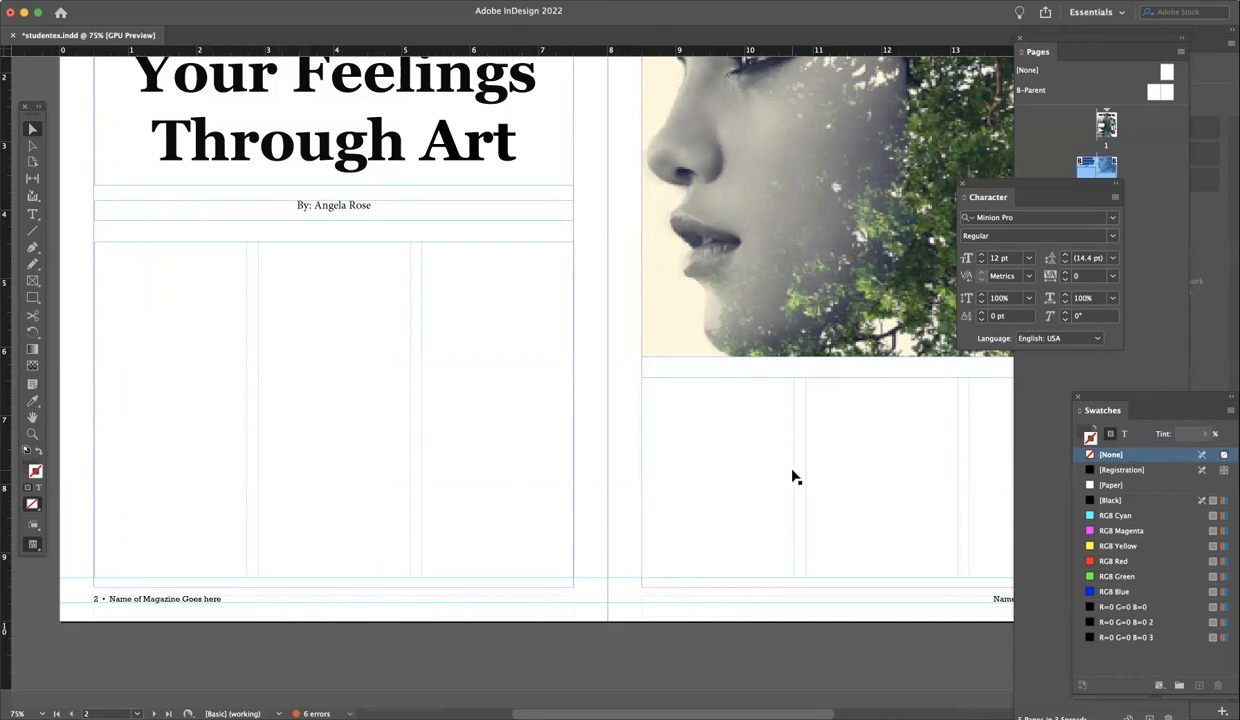
# Move the floating Character and Pages panels outward so they cover less of the right page.
pyautogui.hscroll(1, 751, 473)
pyautogui.hscroll(2, 751, 476)
pyautogui.scroll(-3, 750, 476)
pyautogui.hscroll(-3, 750, 476)
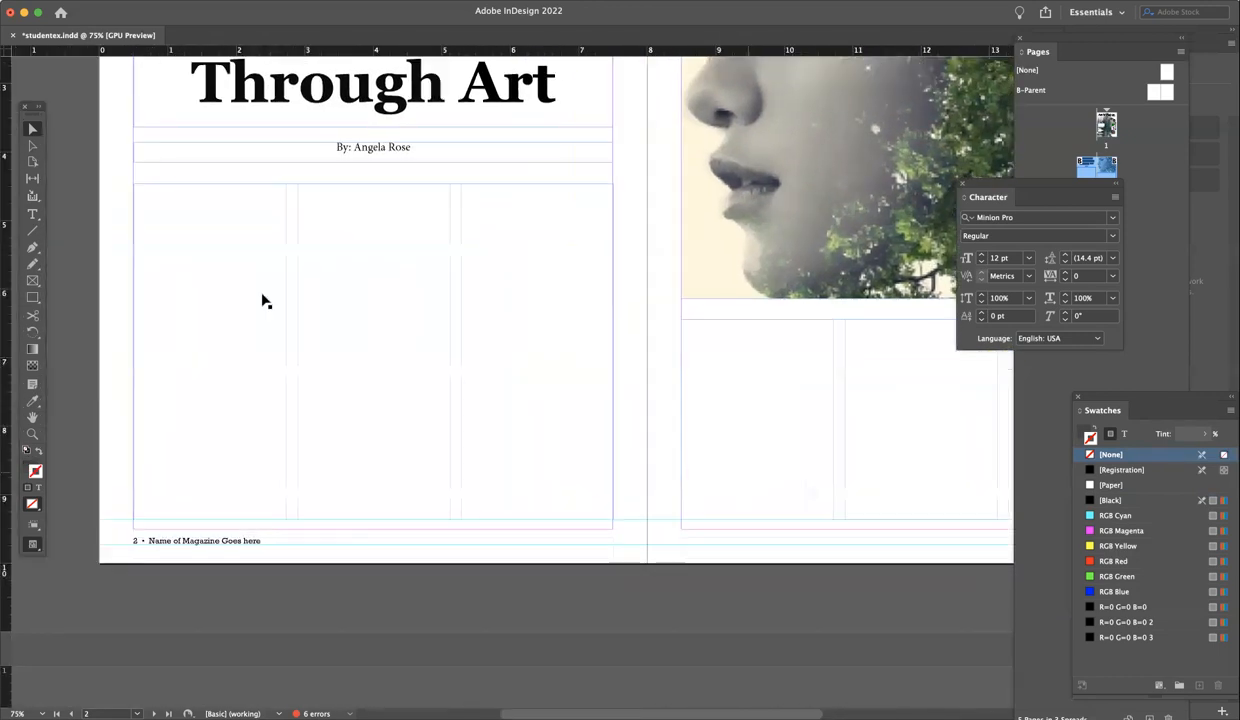
pyautogui.click(33, 214)
pyautogui.click(32, 128)
pyautogui.scroll(2, 327, 330)
pyautogui.hscroll(2, 327, 330)
pyautogui.moveTo(1017, 185); pyautogui.dragTo(1066, 94)
pyautogui.moveTo(1038, 41); pyautogui.dragTo(1089, 38)
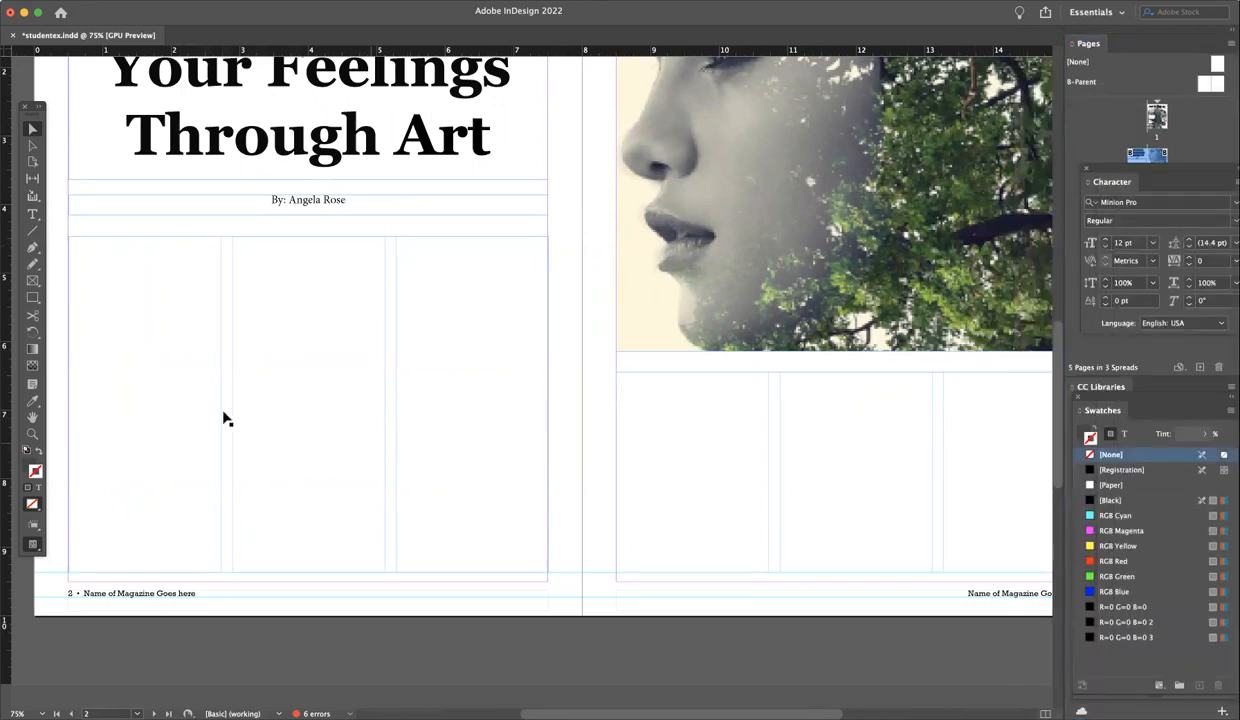
# Thread the left page's text frame into the three-column frame below the photo on the right page.
pyautogui.click(485, 414)
pyautogui.press('super+equal')
pyautogui.press('super+equal')
pyautogui.press('super+equal')
pyautogui.scroll(-9, 682, 587)
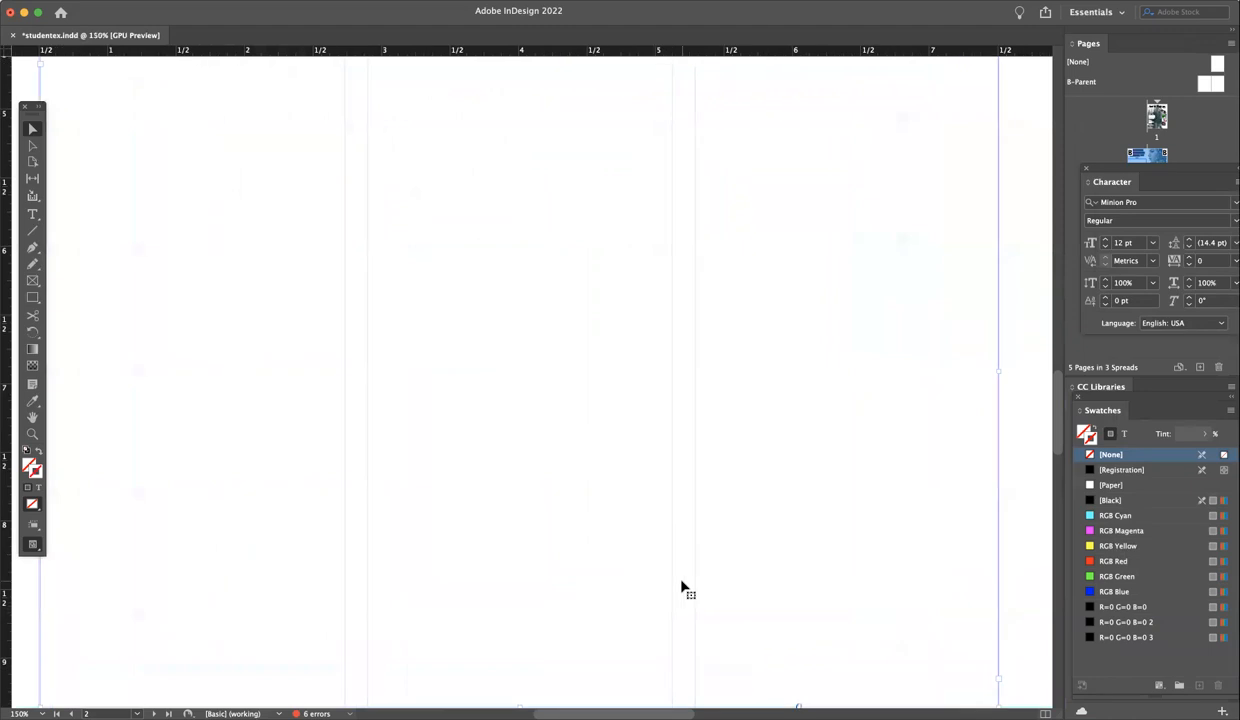
pyautogui.hscroll(5, 682, 587)
pyautogui.scroll(6, 682, 587)
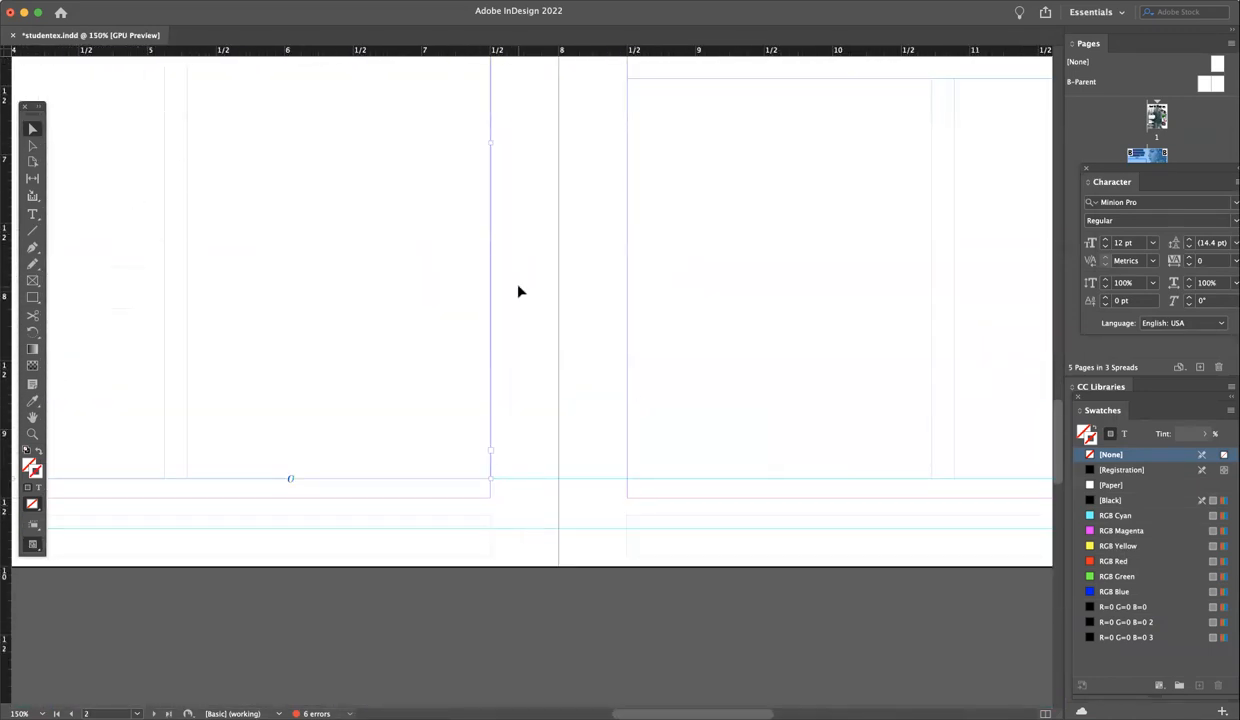
pyautogui.moveTo(490, 143); pyautogui.dragTo(490, 143)
pyautogui.click(491, 451)
pyautogui.scroll(5, 728, 284)
pyautogui.hscroll(4, 728, 284)
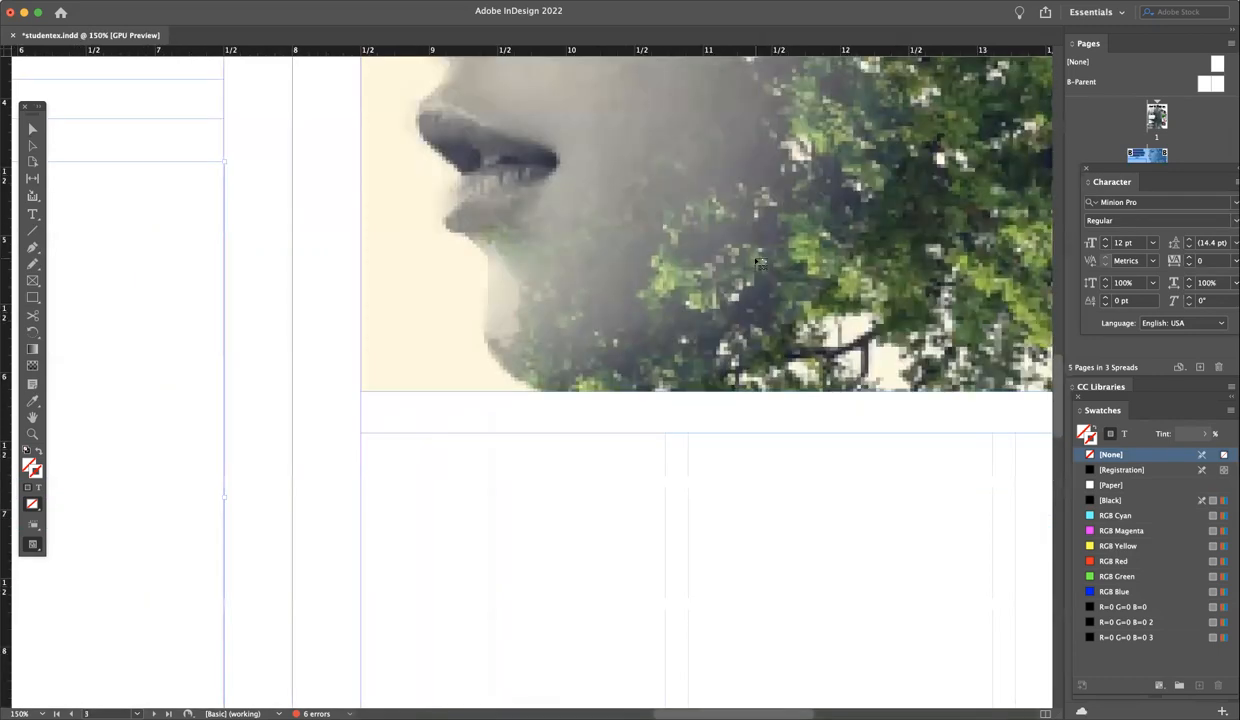
pyautogui.click(484, 512)
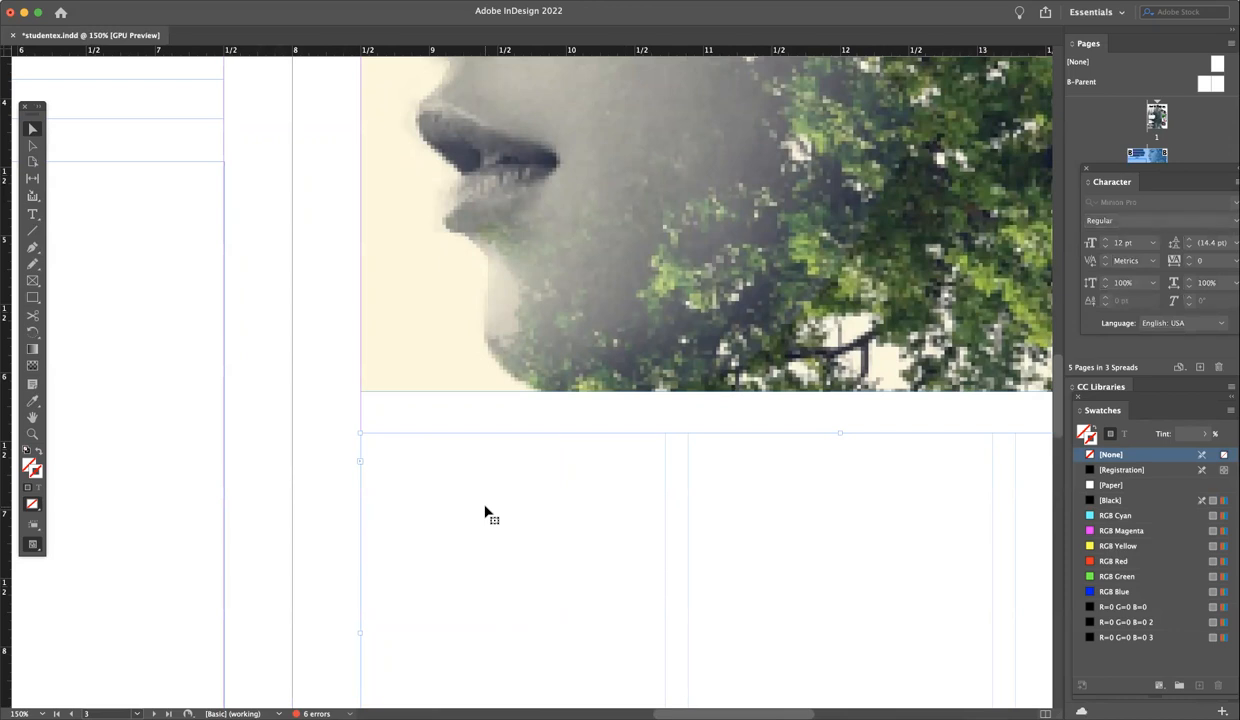
# Fill the threaded frames with placeholder text, starting from the left page's first column.
pyautogui.press('super+minus')
pyautogui.press('super+minus')
pyautogui.hscroll(-5, 484, 512)
pyautogui.scroll(2, 484, 512)
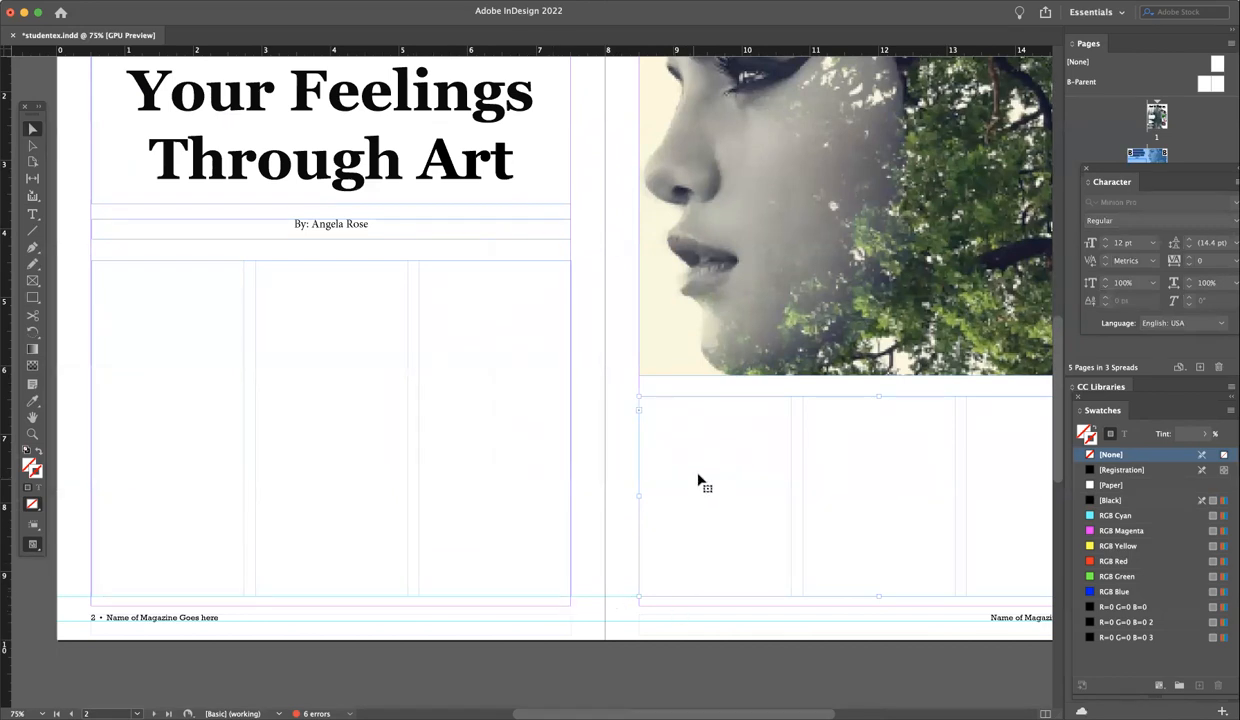
pyautogui.click(33, 215)
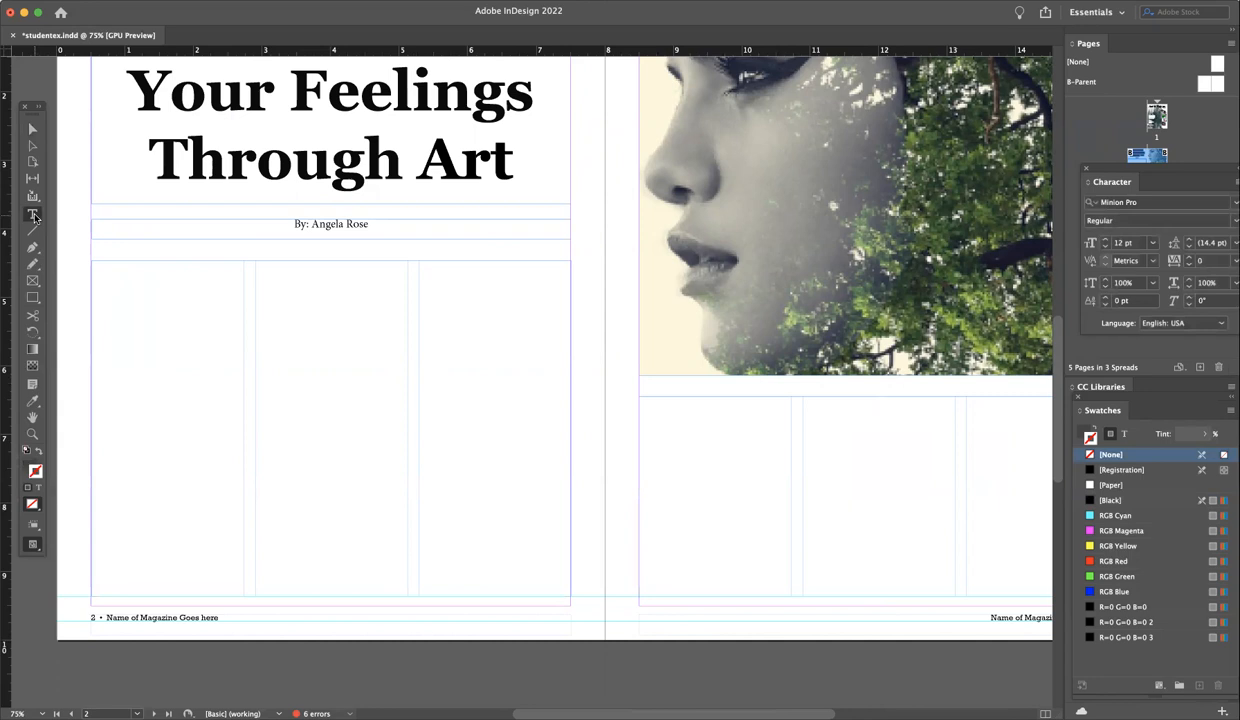
pyautogui.click(116, 275)
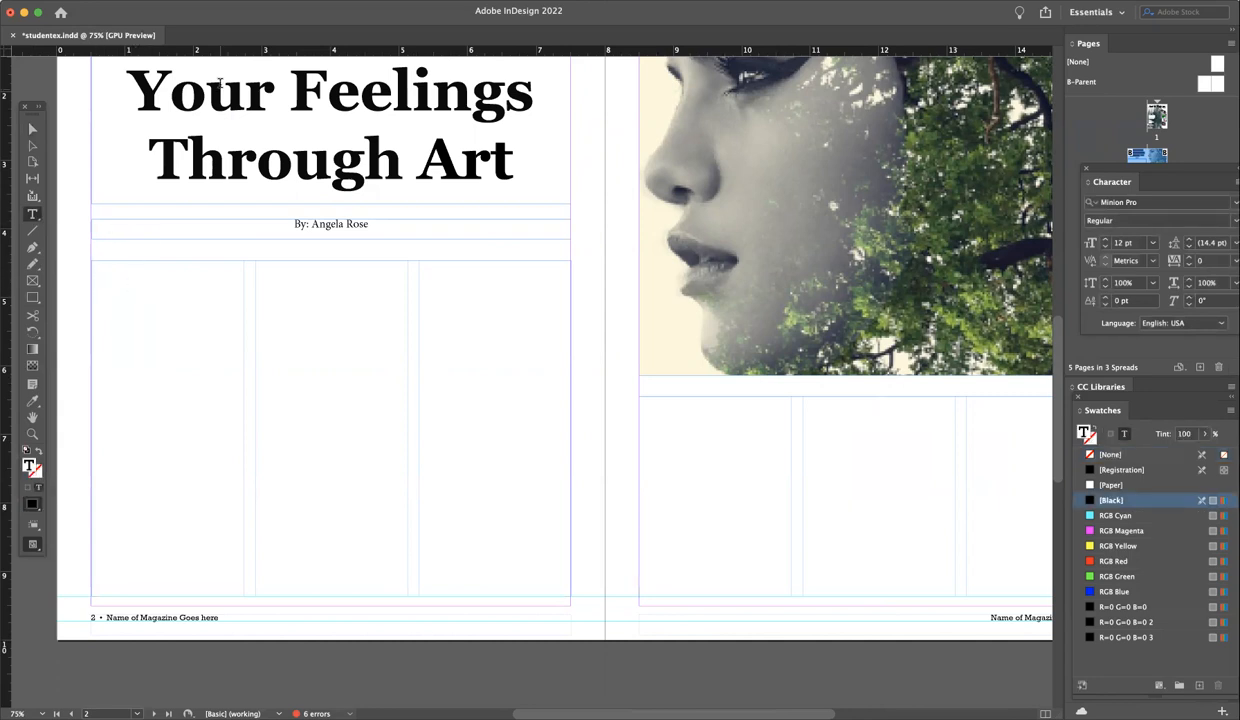
pyautogui.click(192, 1)
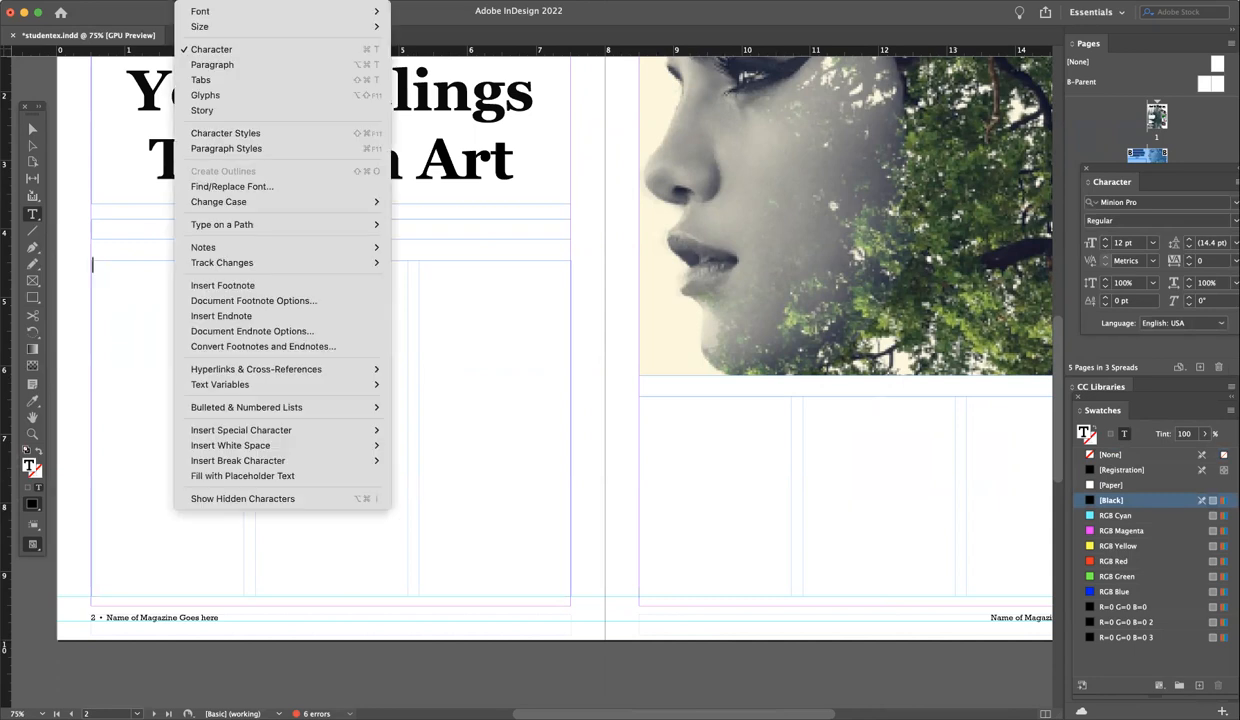
pyautogui.click(221, 477)
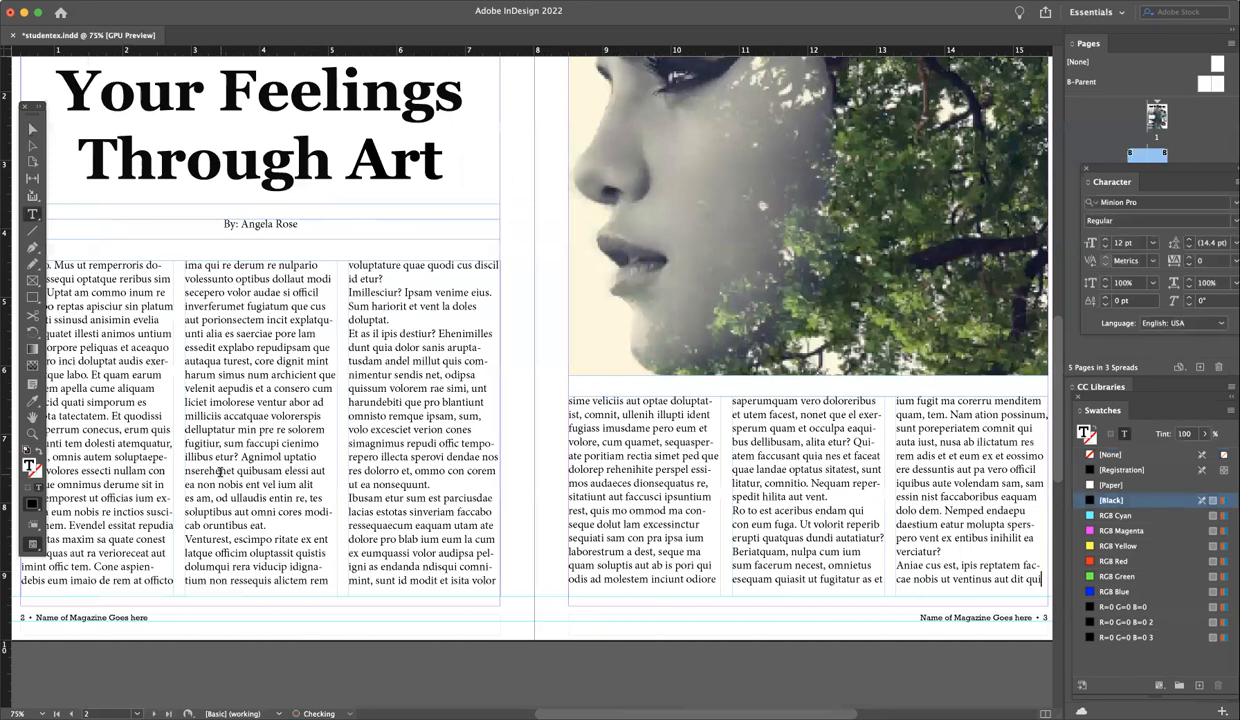
# Examine how the placeholder text flows through the columns on both pages.
pyautogui.hscroll(-3, 220, 471)
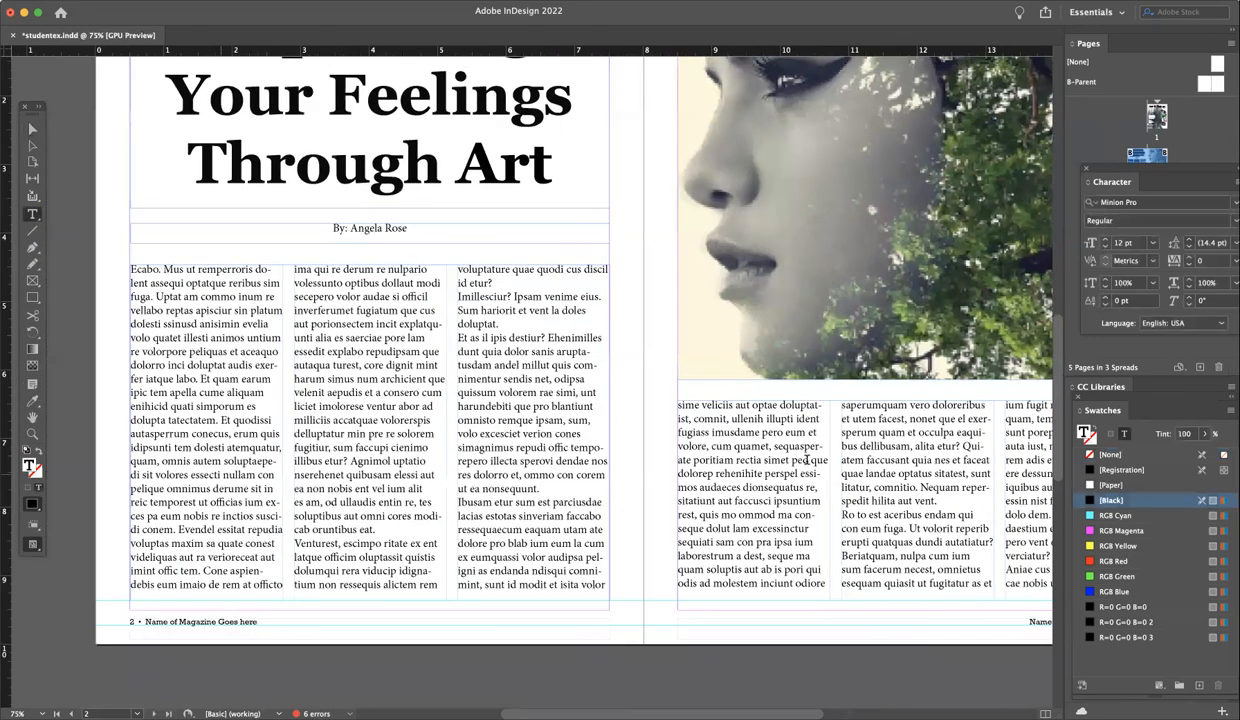
pyautogui.hscroll(2, 798, 528)
pyautogui.scroll(-1, 798, 528)
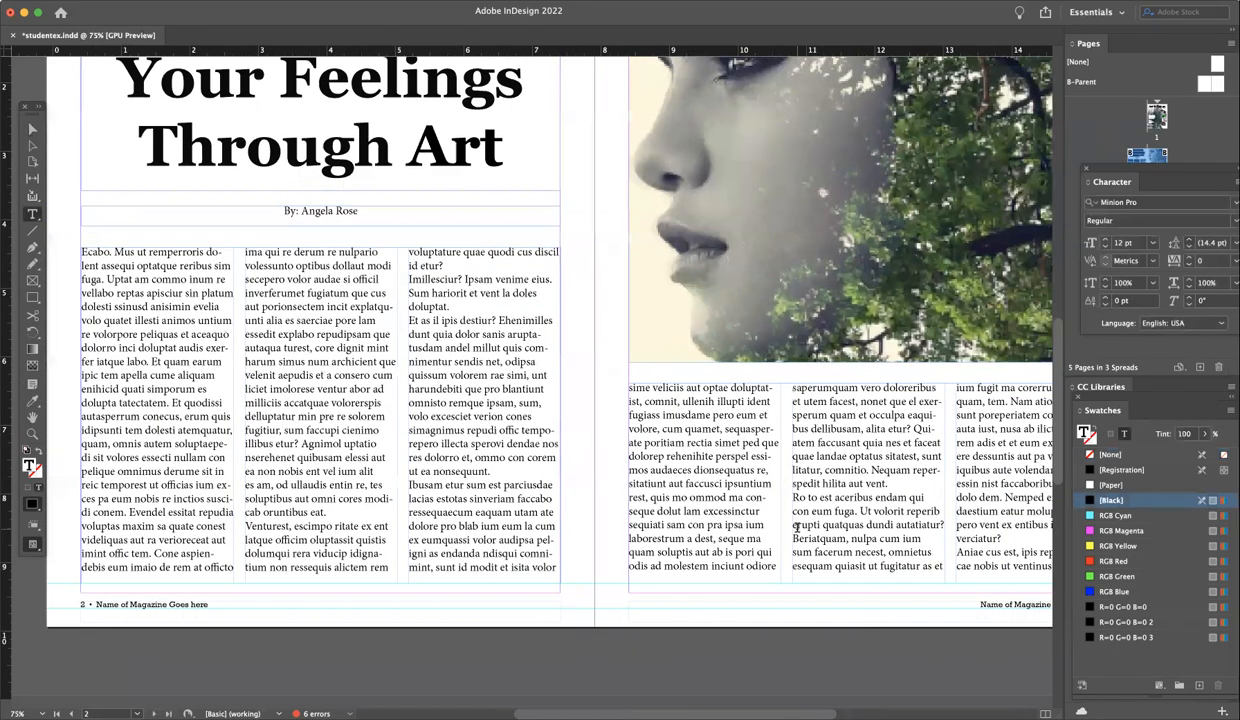
pyautogui.hscroll(2, 797, 527)
pyautogui.scroll(1, 797, 527)
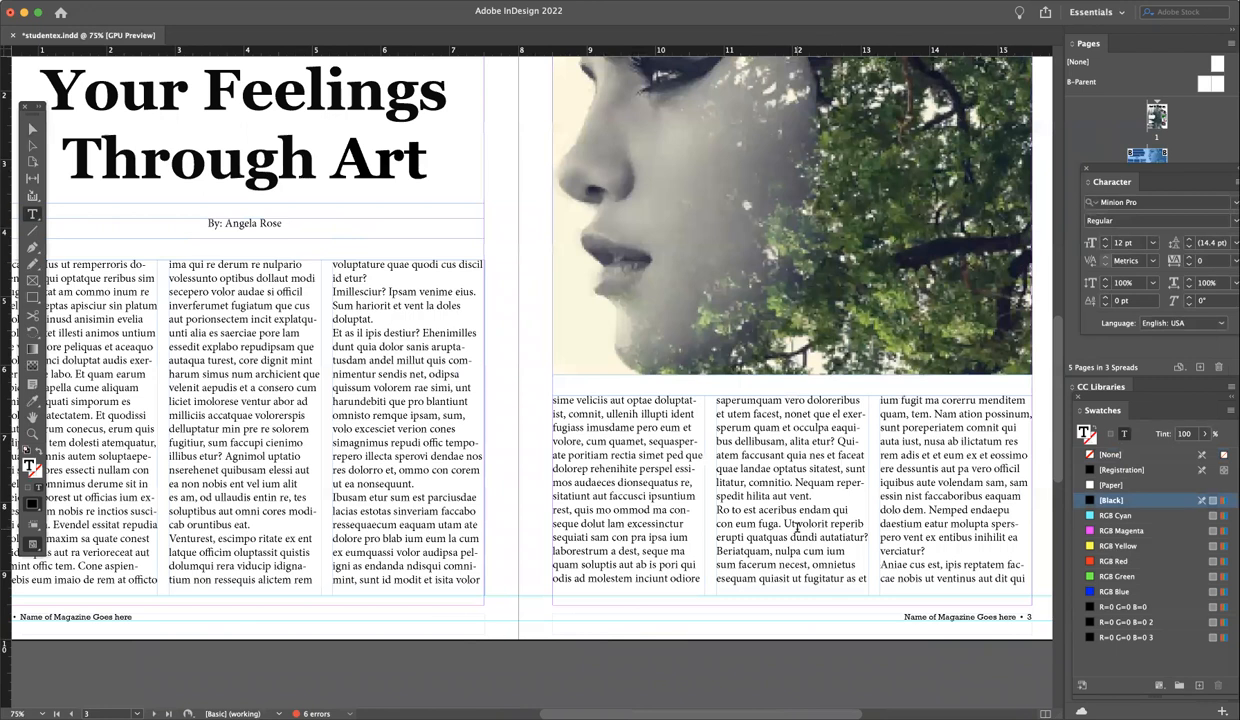
pyautogui.hscroll(2, 797, 528)
pyautogui.scroll(1, 797, 528)
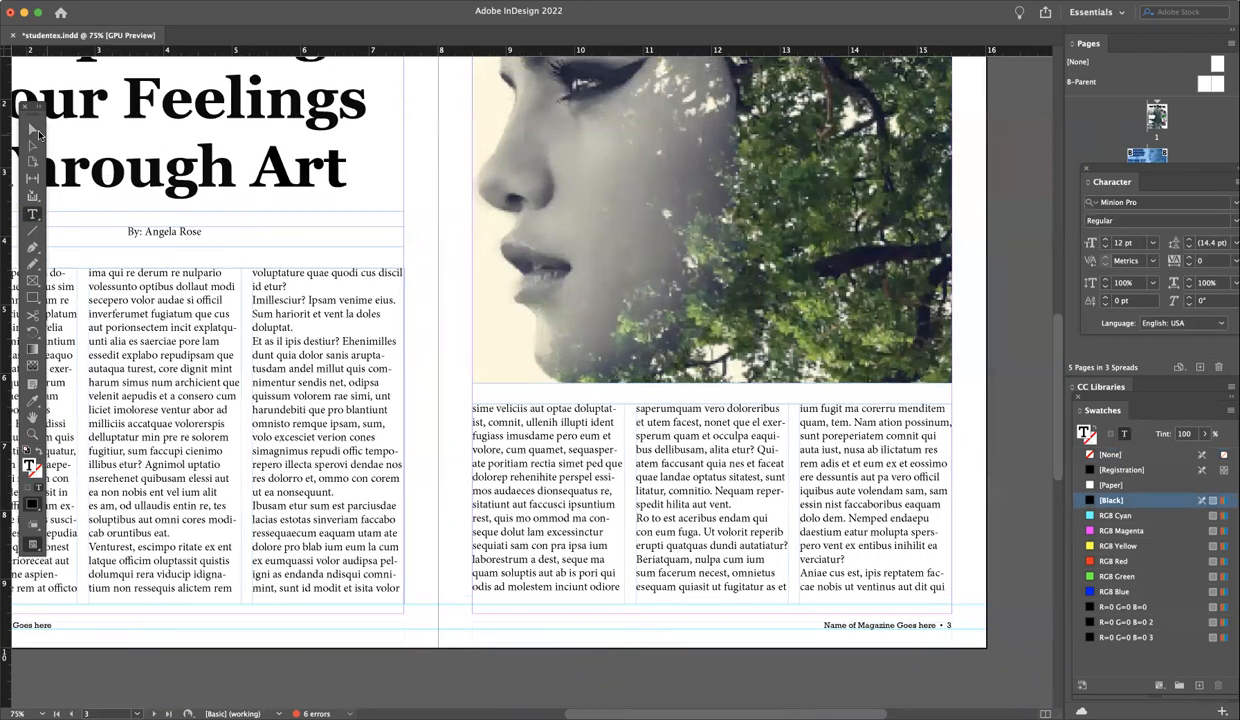
# Try shortening the left page's text frame from below to reflow the text, and extend it back to the lower guide.
pyautogui.press('Escape')
pyautogui.moveTo(711, 603)
pyautogui.mouseDown()
pyautogui.moveTo(733, 557)
pyautogui.moveTo(714, 545)
pyautogui.moveTo(716, 607)
pyautogui.mouseUp()
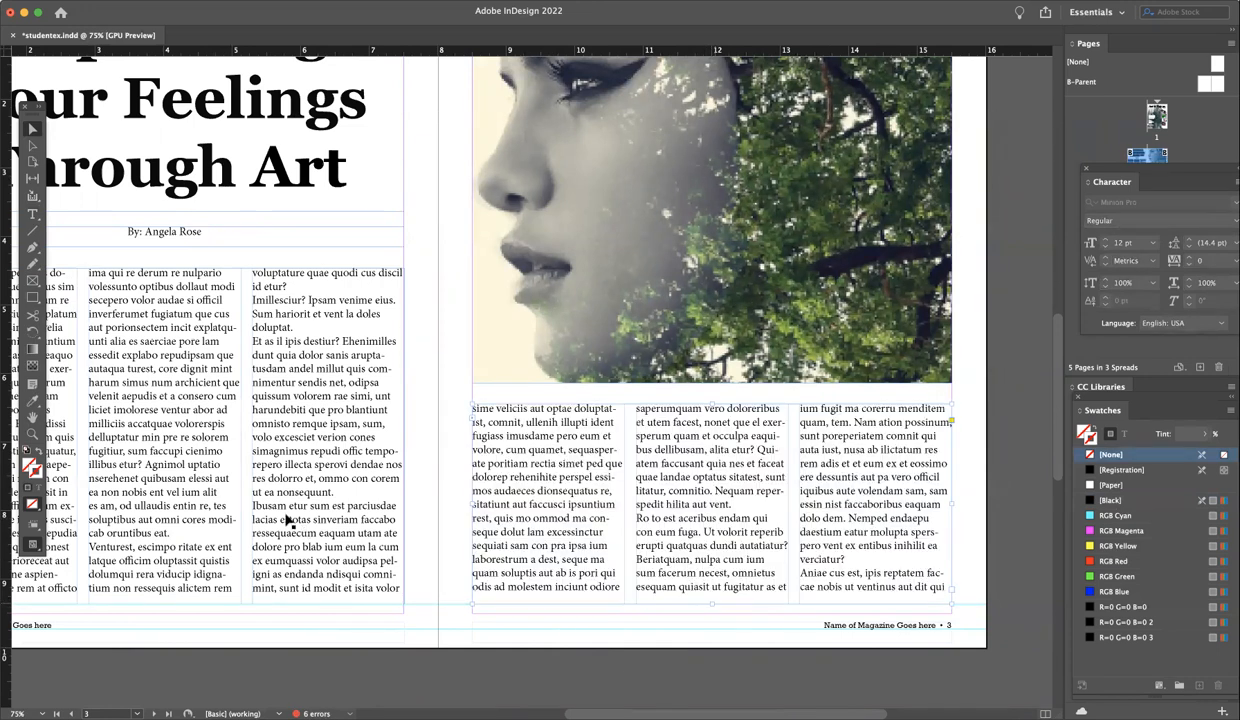
pyautogui.hscroll(-3, 287, 519)
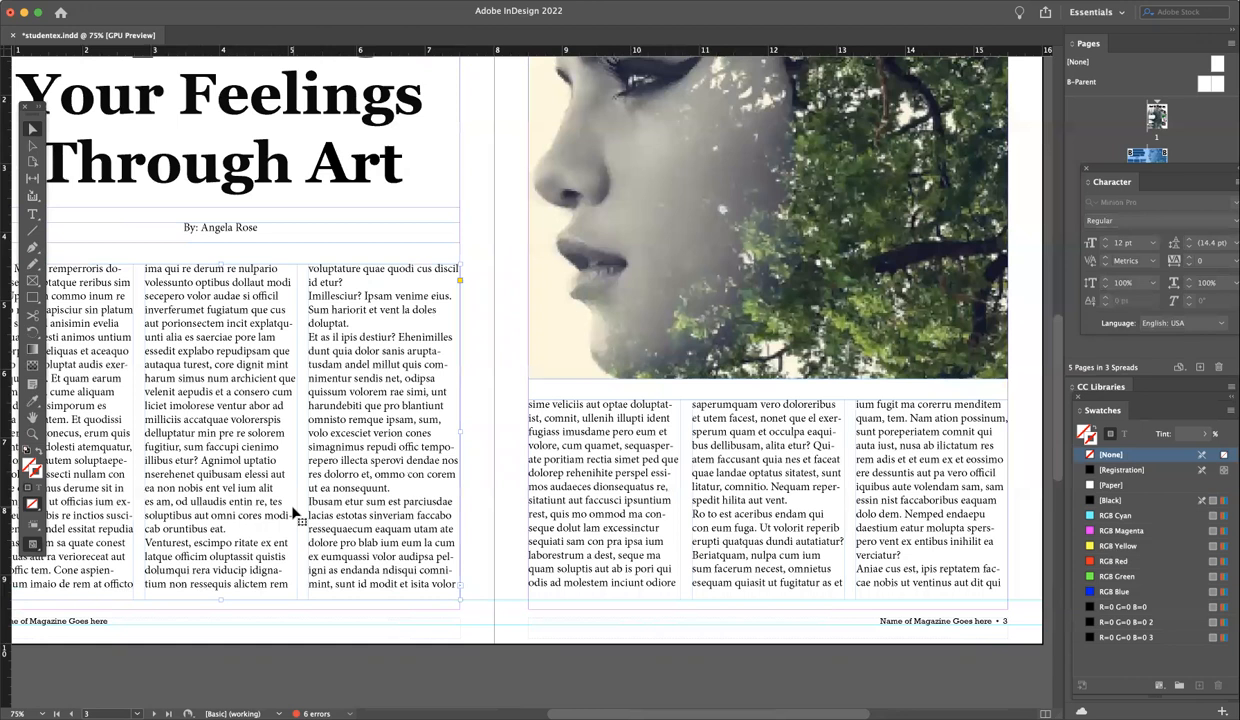
pyautogui.hscroll(-5, 294, 513)
pyautogui.scroll(-2, 294, 513)
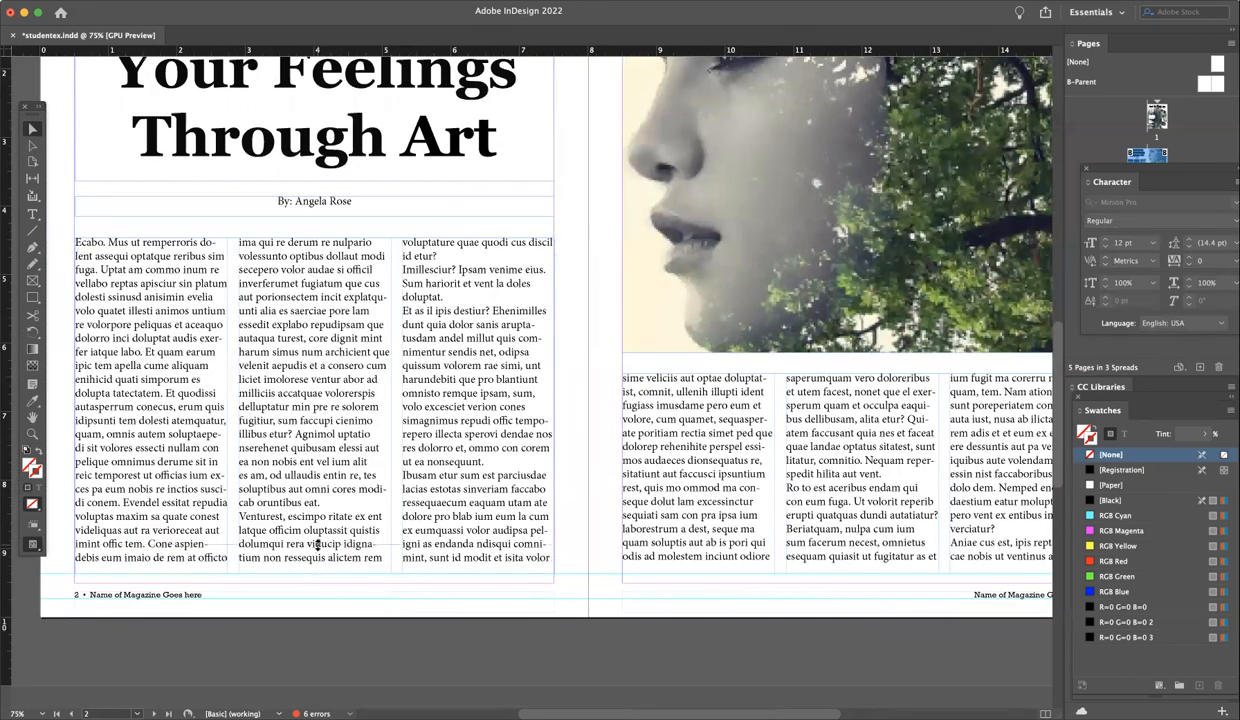
pyautogui.moveTo(318, 545); pyautogui.dragTo(318, 545)
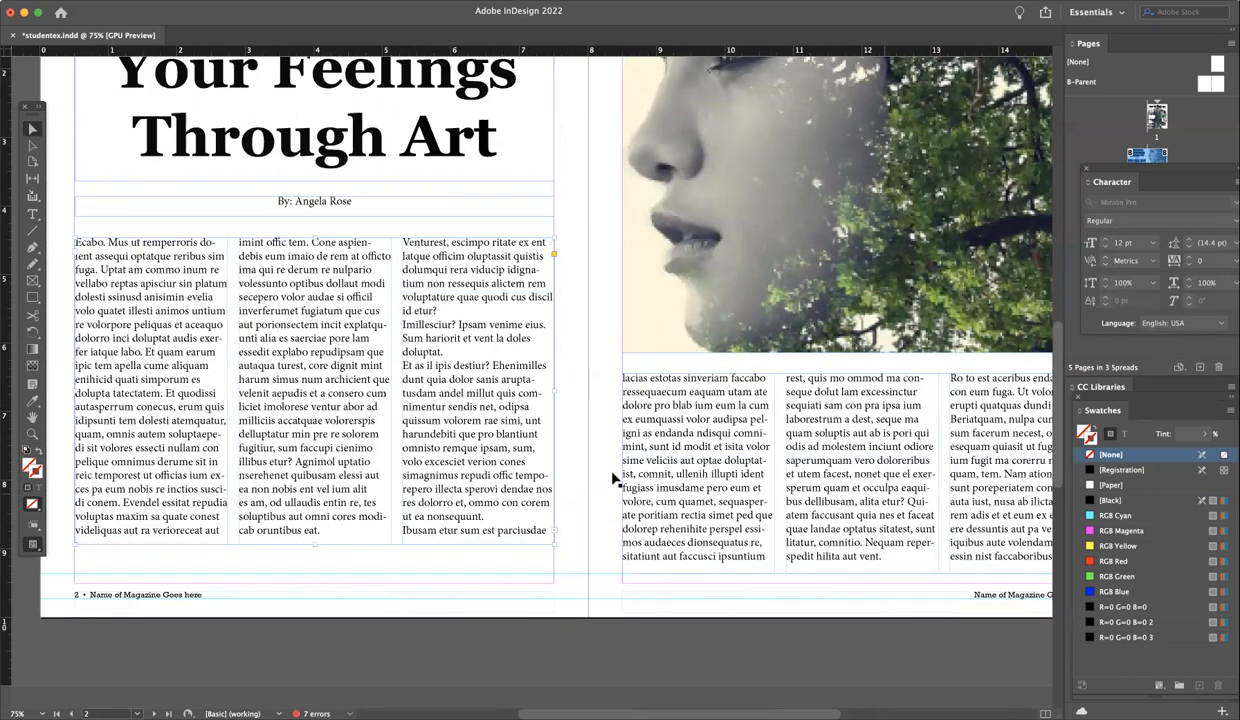
pyautogui.moveTo(313, 545); pyautogui.dragTo(313, 574)
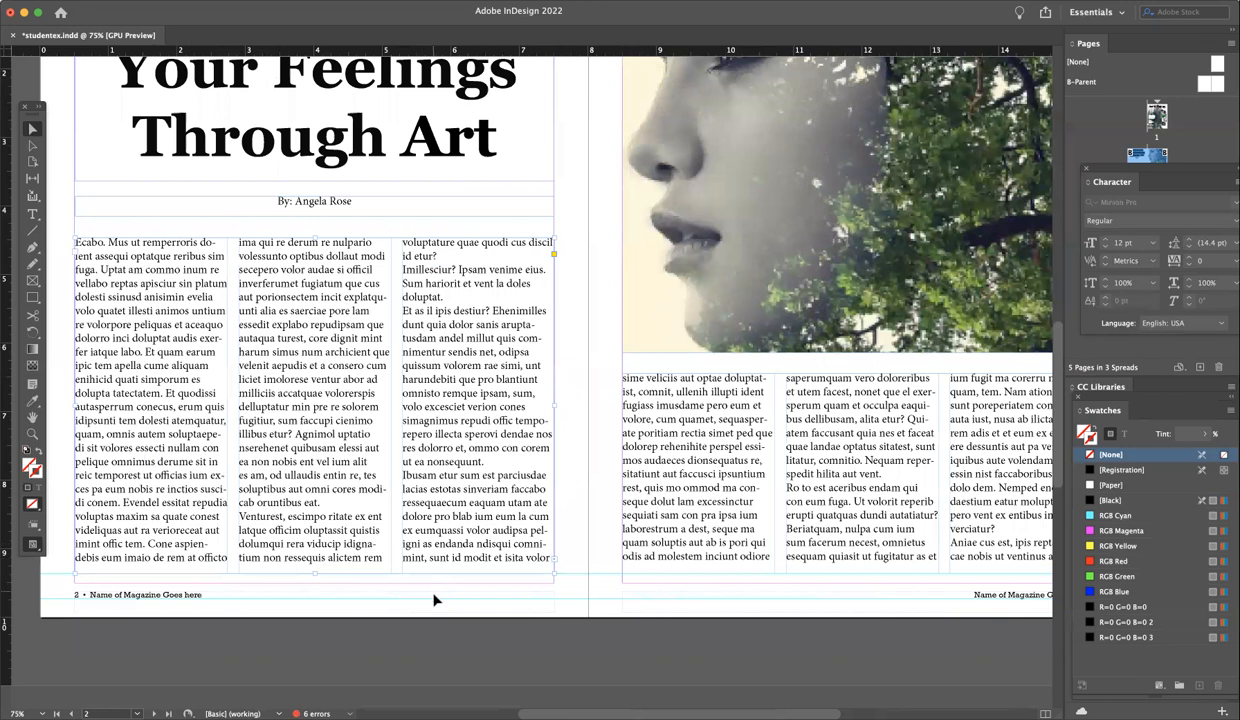
pyautogui.click(435, 600)
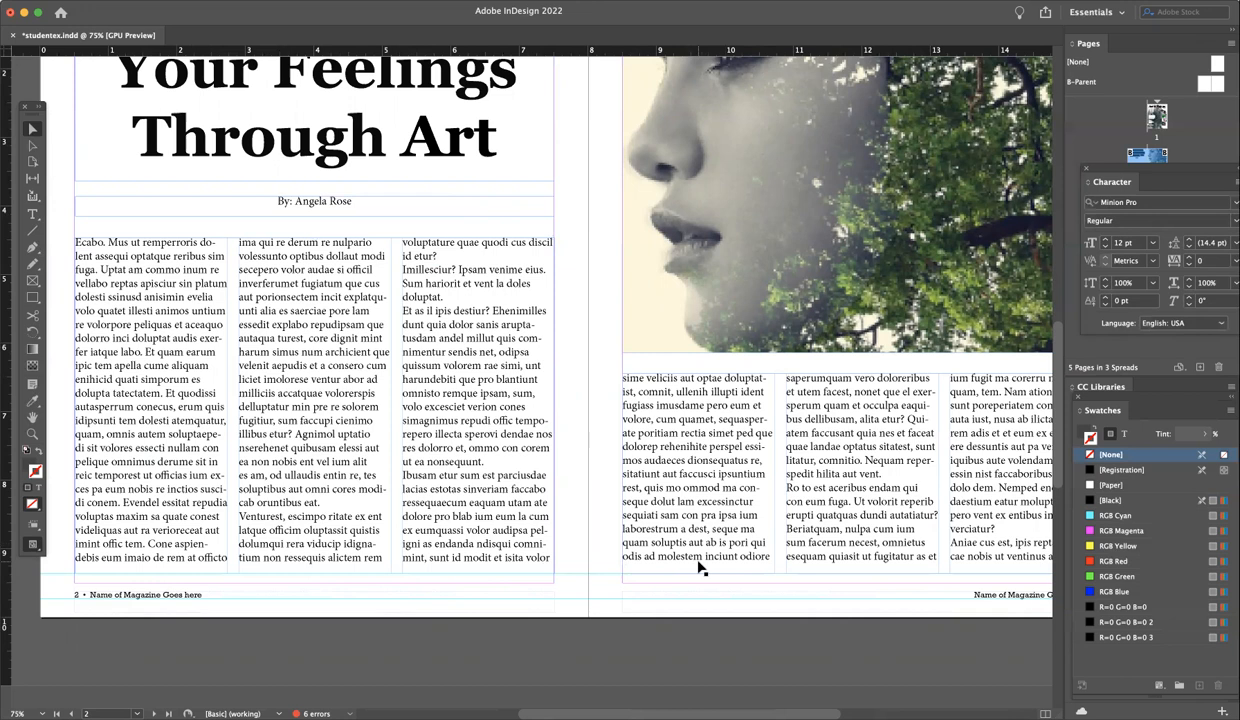
# Select all the threaded body text and set its font to Times Regular.
pyautogui.hscroll(-1, 404, 335)
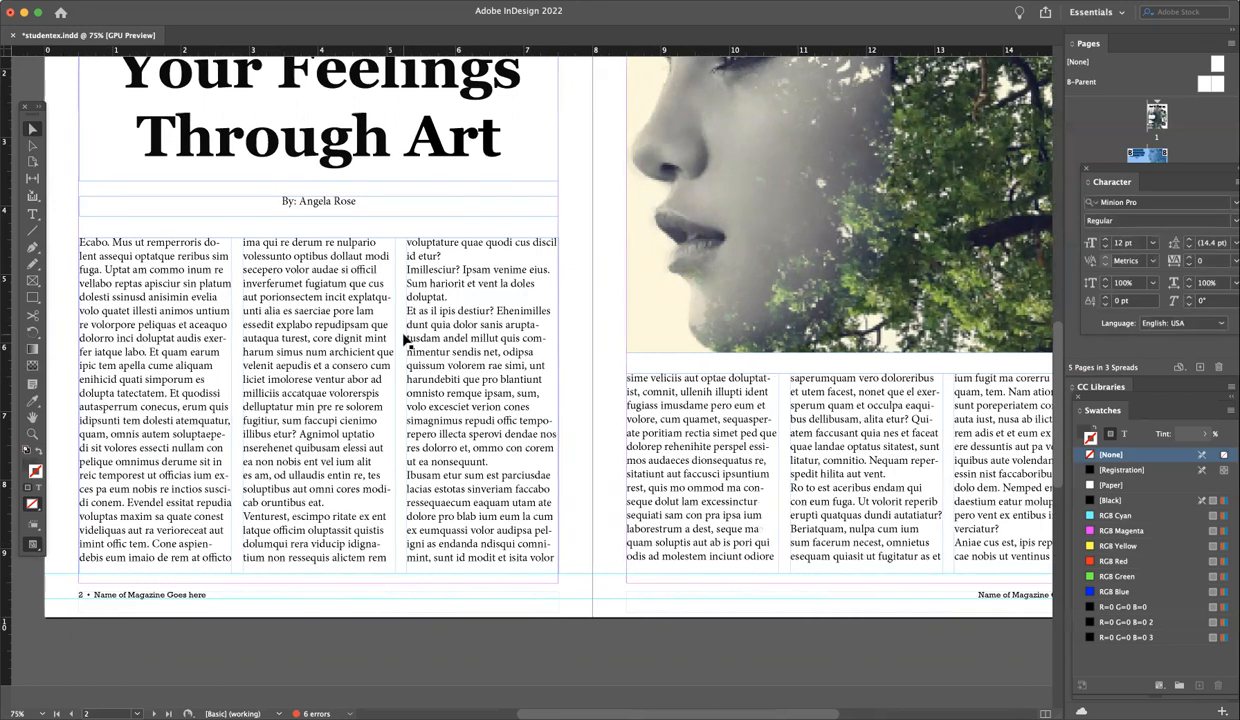
pyautogui.scroll(1, 404, 335)
pyautogui.press('t')
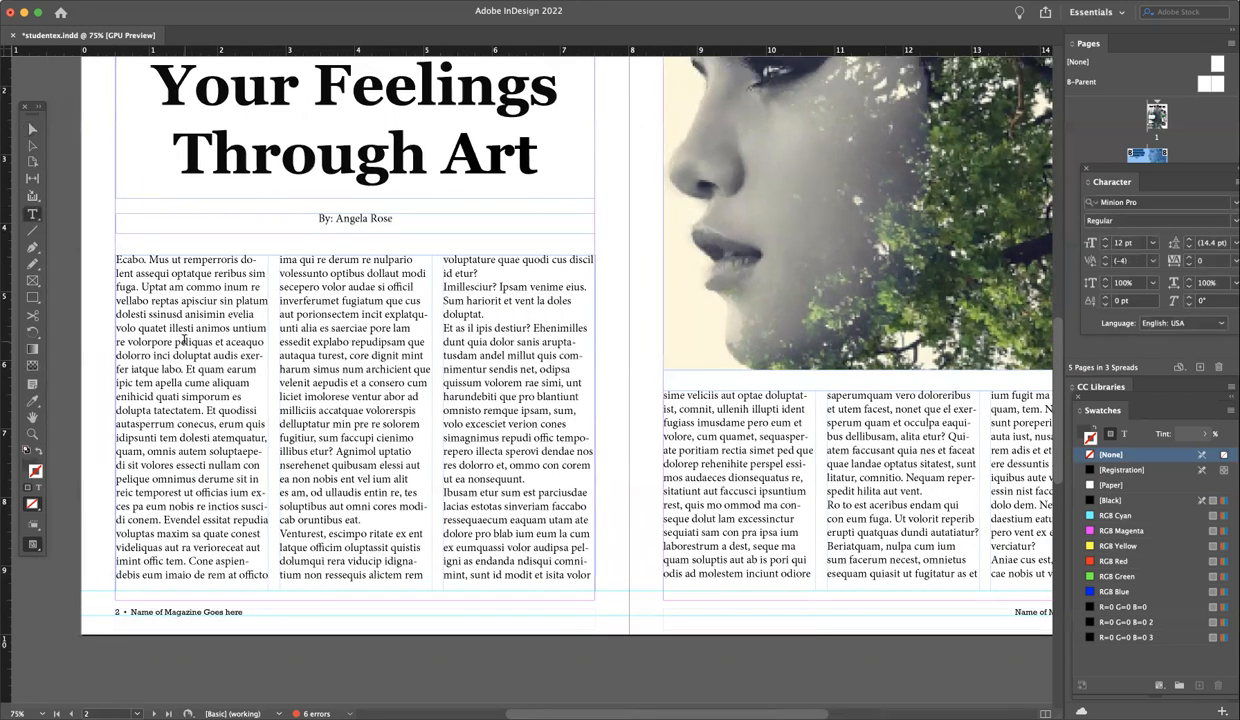
pyautogui.click(183, 340)
pyautogui.press('super+a')
pyautogui.moveTo(1135, 177); pyautogui.dragTo(921, 137)
pyautogui.doubleClick(919, 134)
pyautogui.click(919, 134)
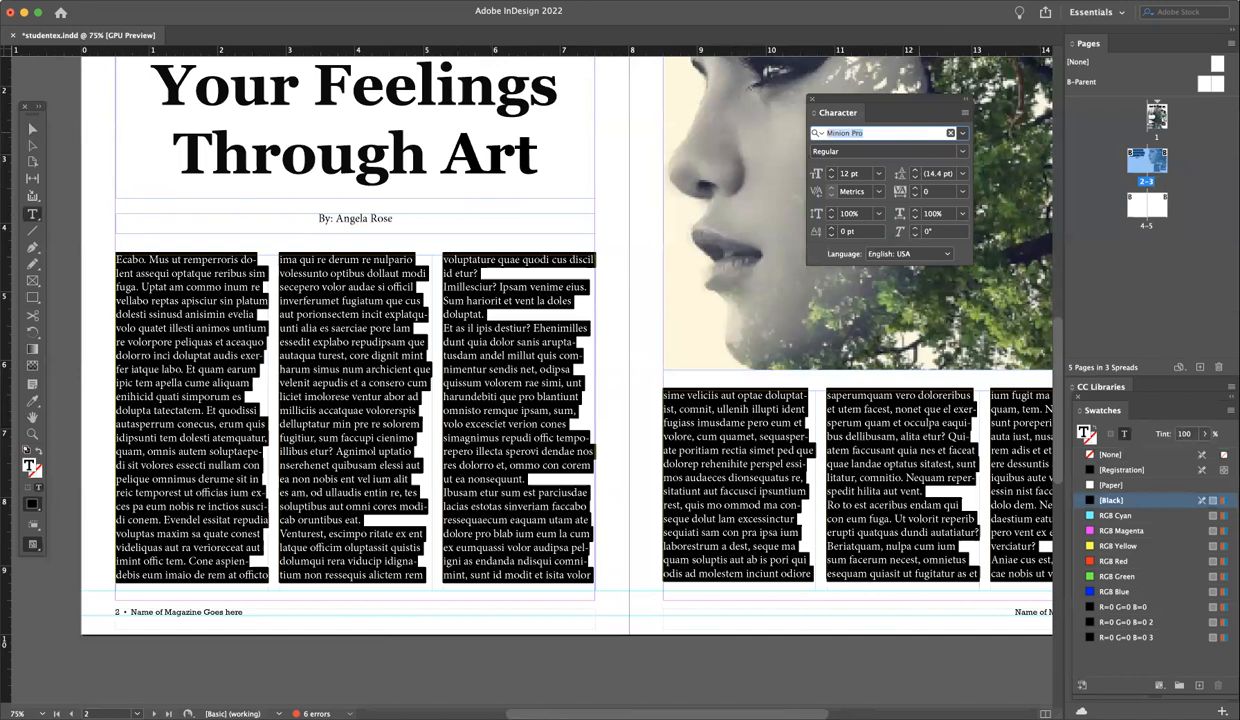
pyautogui.write('Times')
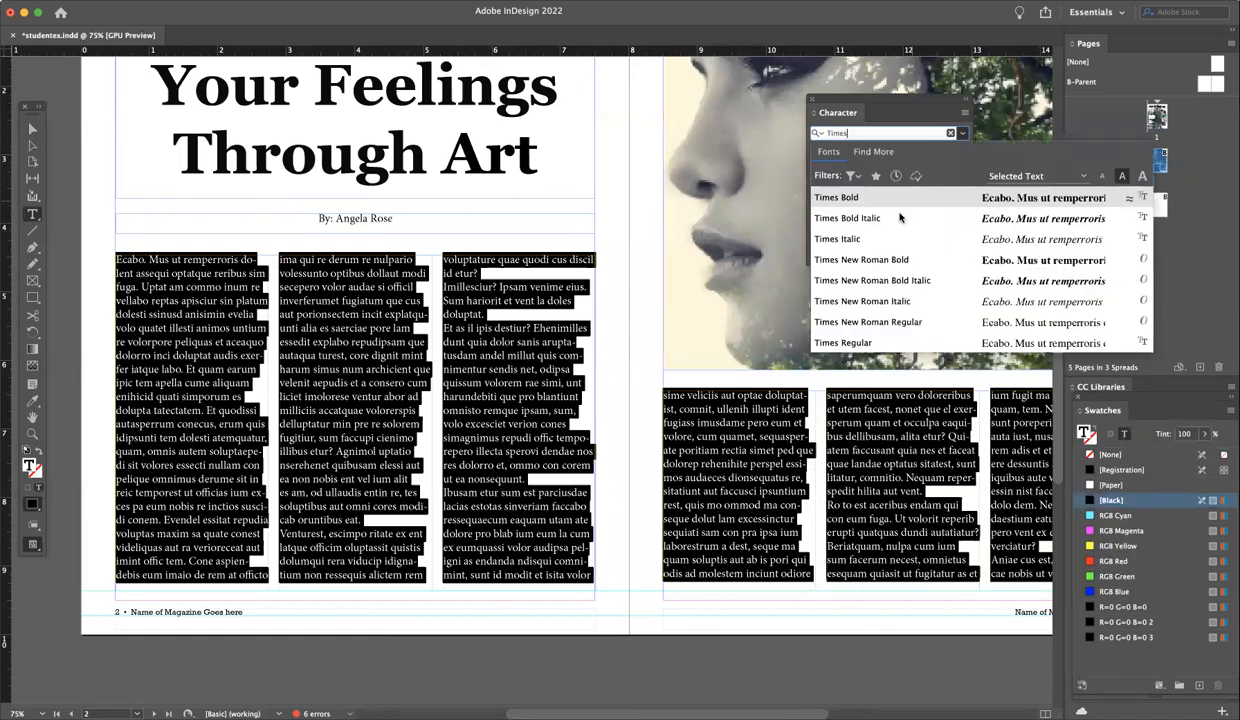
pyautogui.click(858, 343)
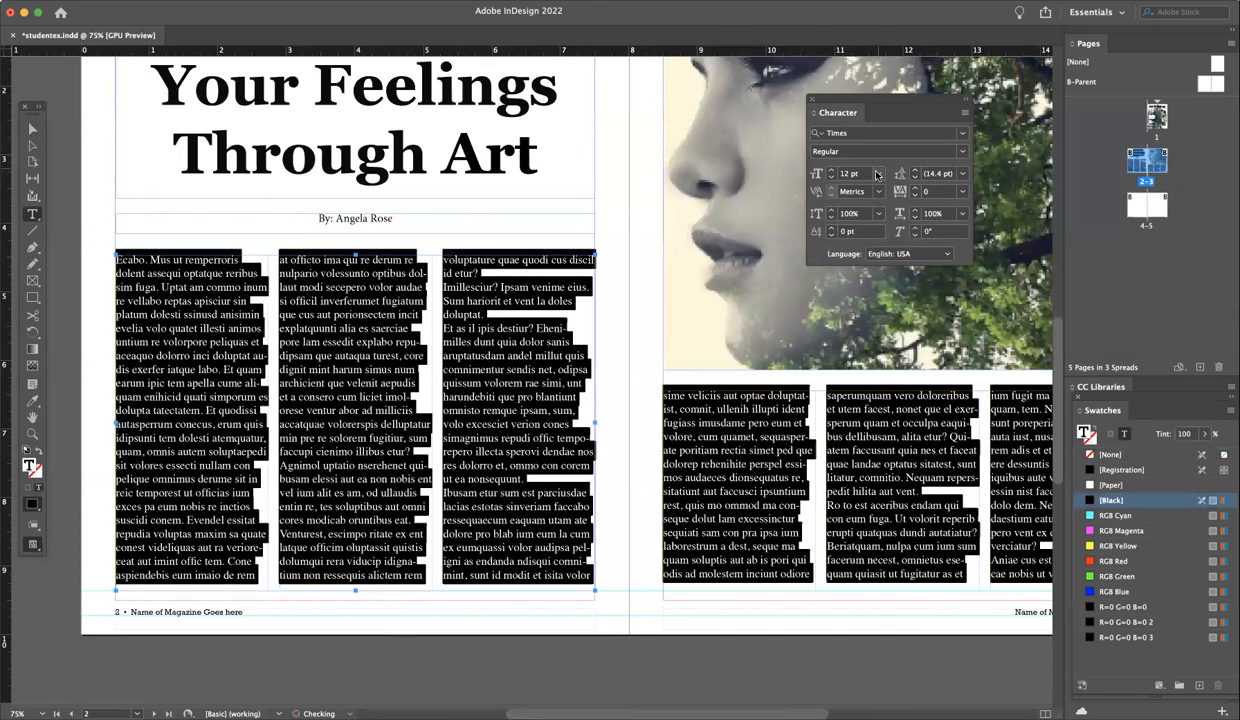
# Set the selected body text to 10 pt with 14 pt leading.
pyautogui.click(877, 174)
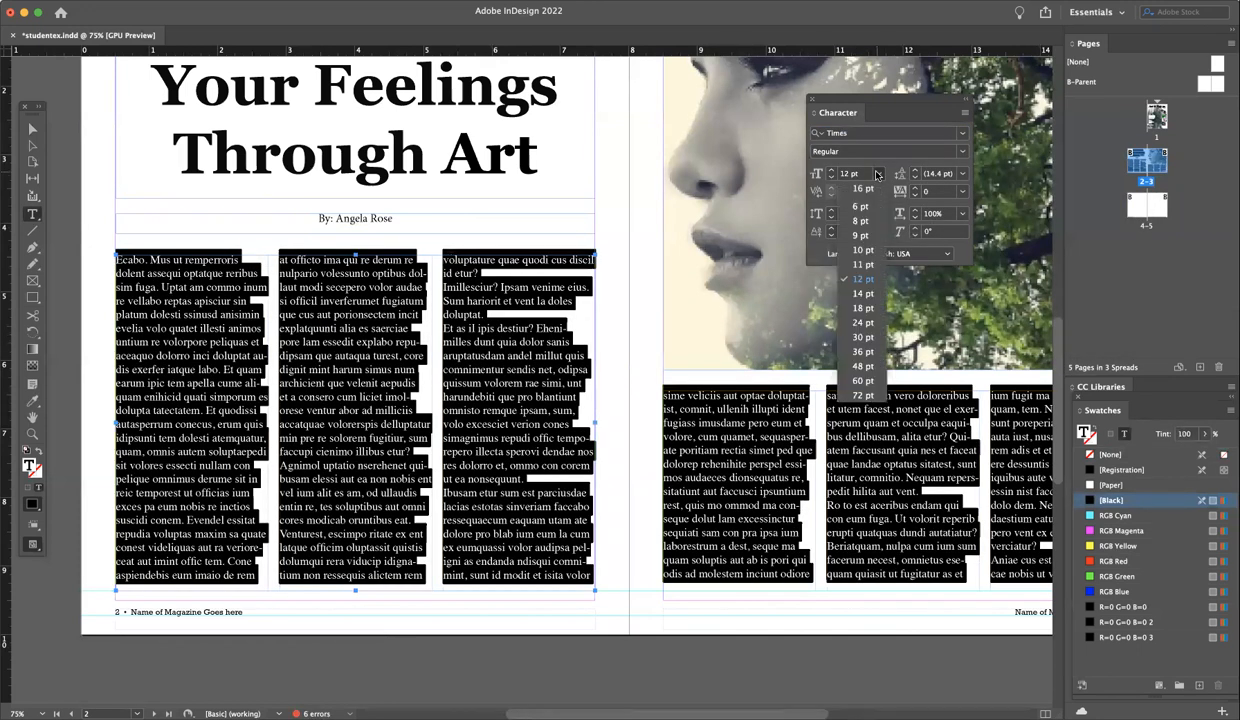
pyautogui.click(858, 250)
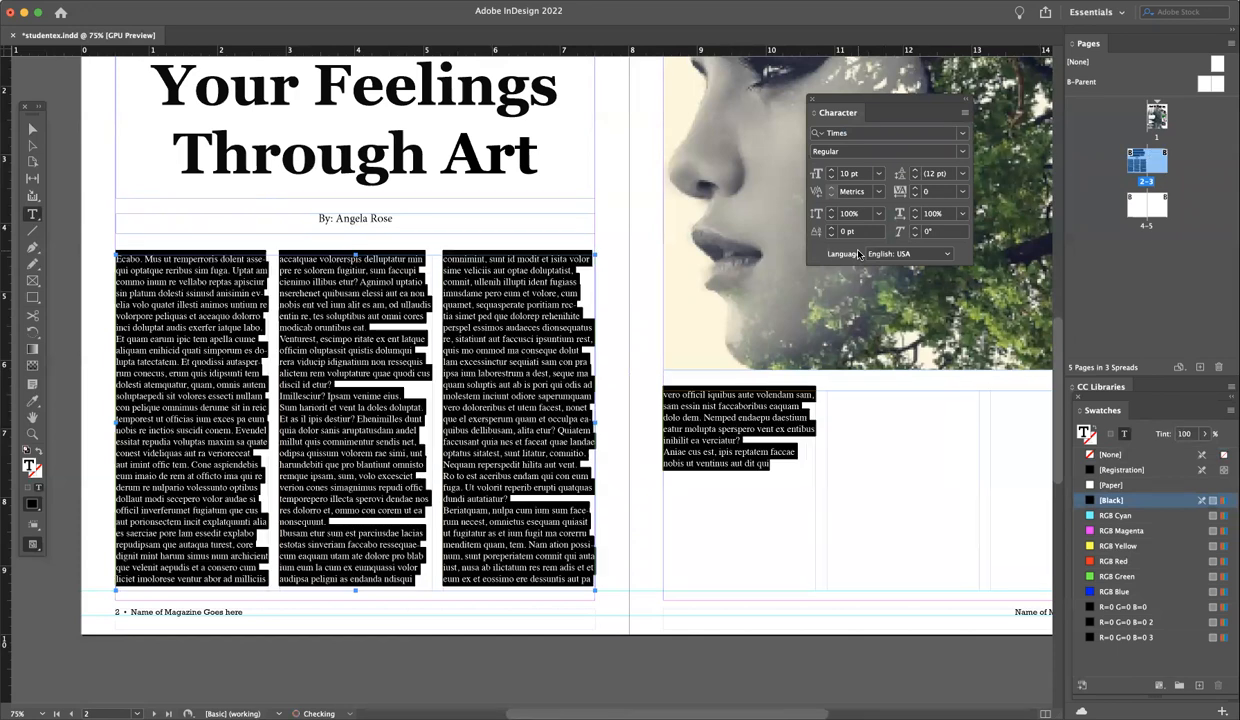
pyautogui.click(961, 174)
pyautogui.click(946, 293)
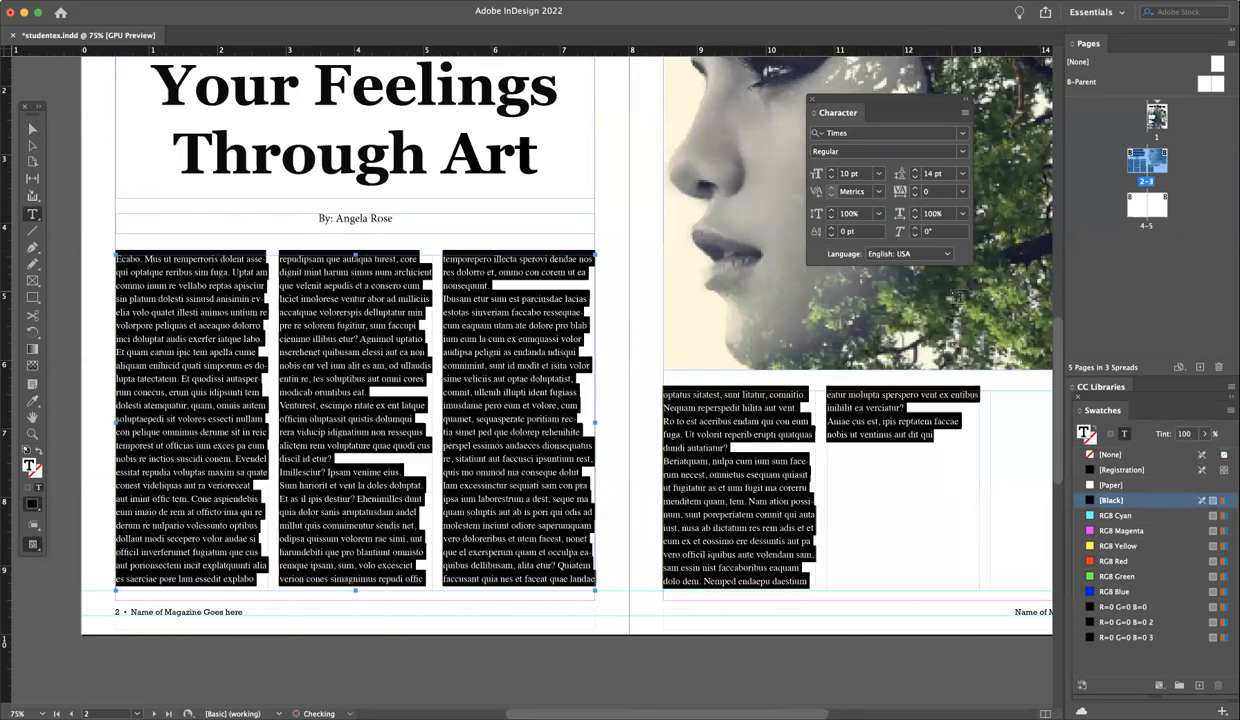
pyautogui.click(492, 449)
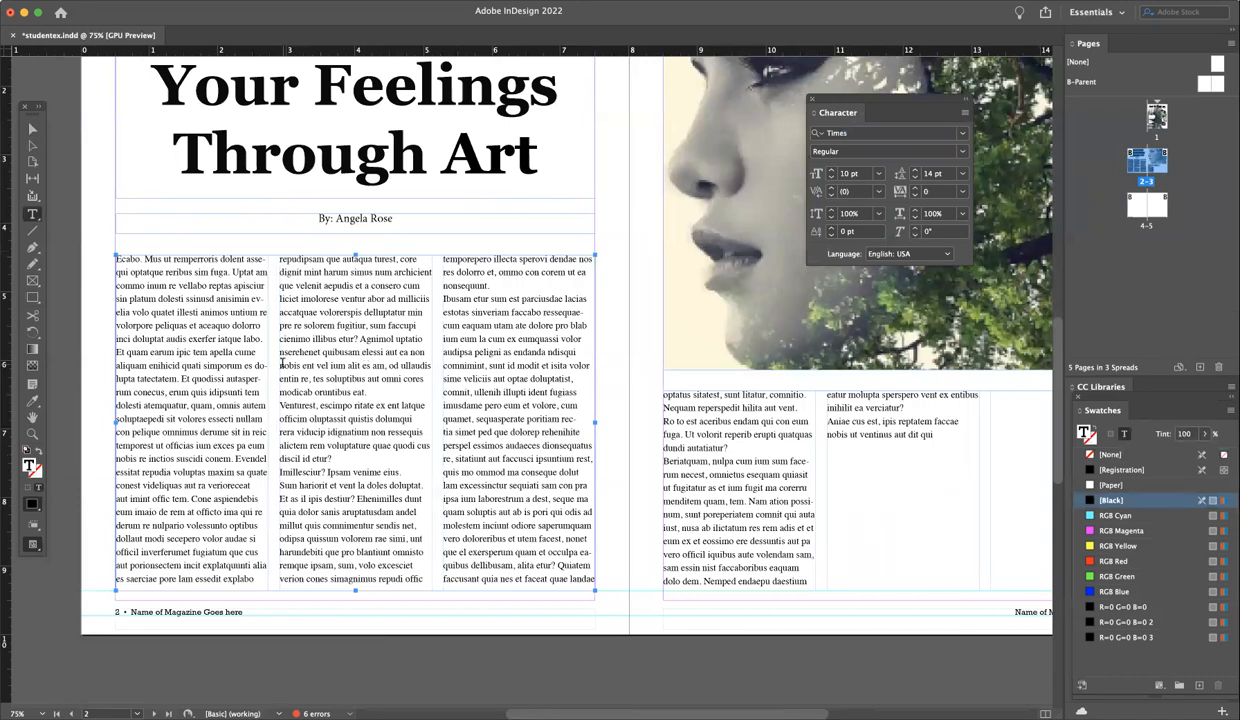
# Split the left page's first column into paragraphs with blank lines after "dolupta tatectatem." and "offic tem.".
pyautogui.click(181, 378)
pyautogui.press('Return')
pyautogui.press('Return')
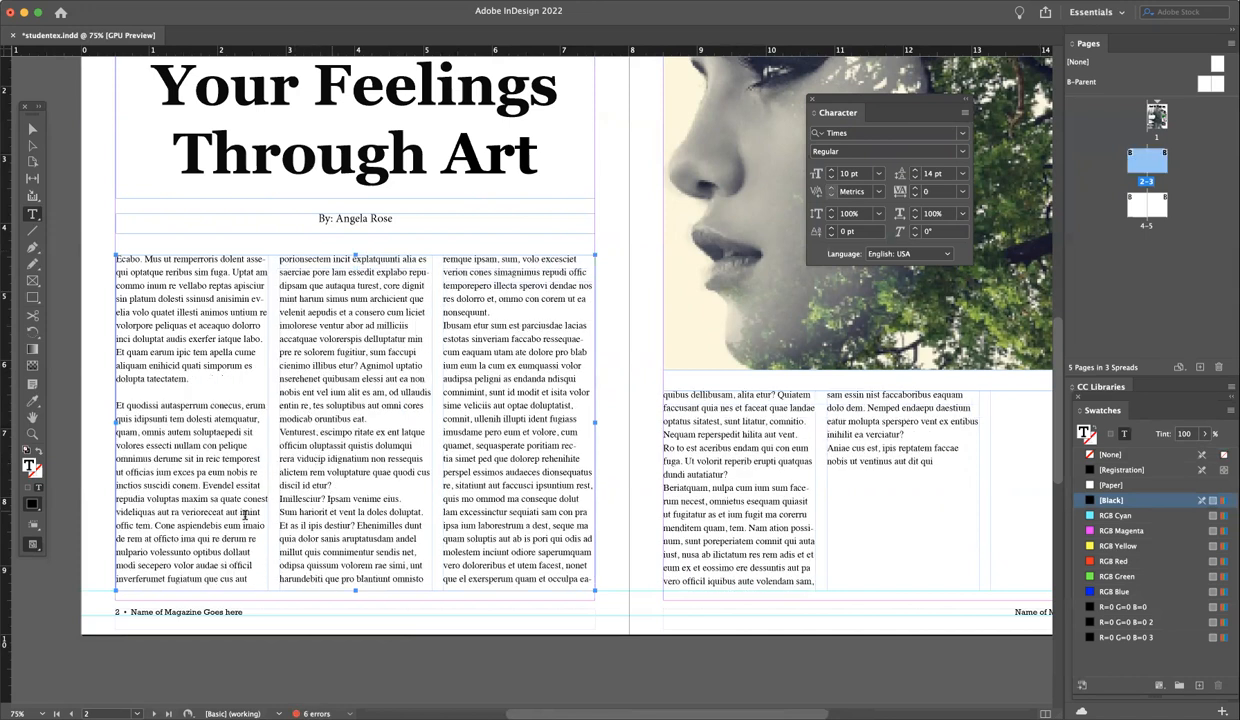
pyautogui.click(155, 526)
pyautogui.press('Return')
pyautogui.press('Return')
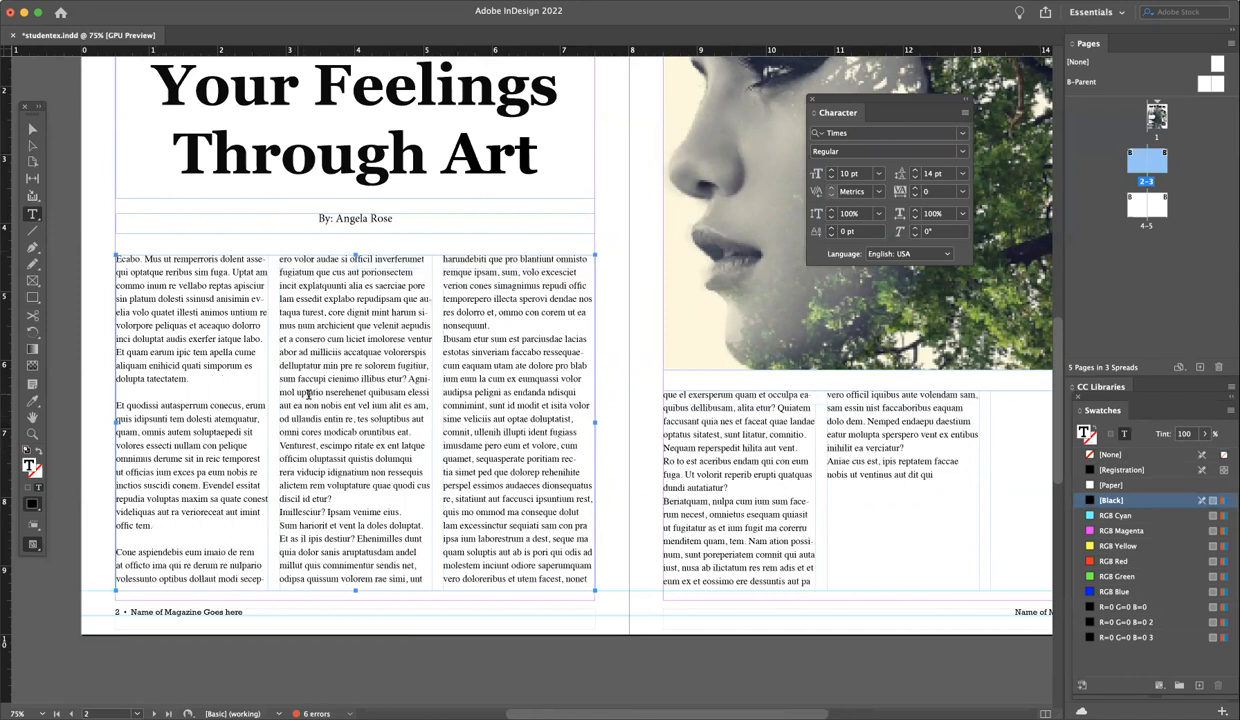
# Add blank lines after "discid id etur?" in the left page's second column and "nonsequunt." in its third column.
pyautogui.click(333, 498)
pyautogui.press('Return')
pyautogui.click(494, 344)
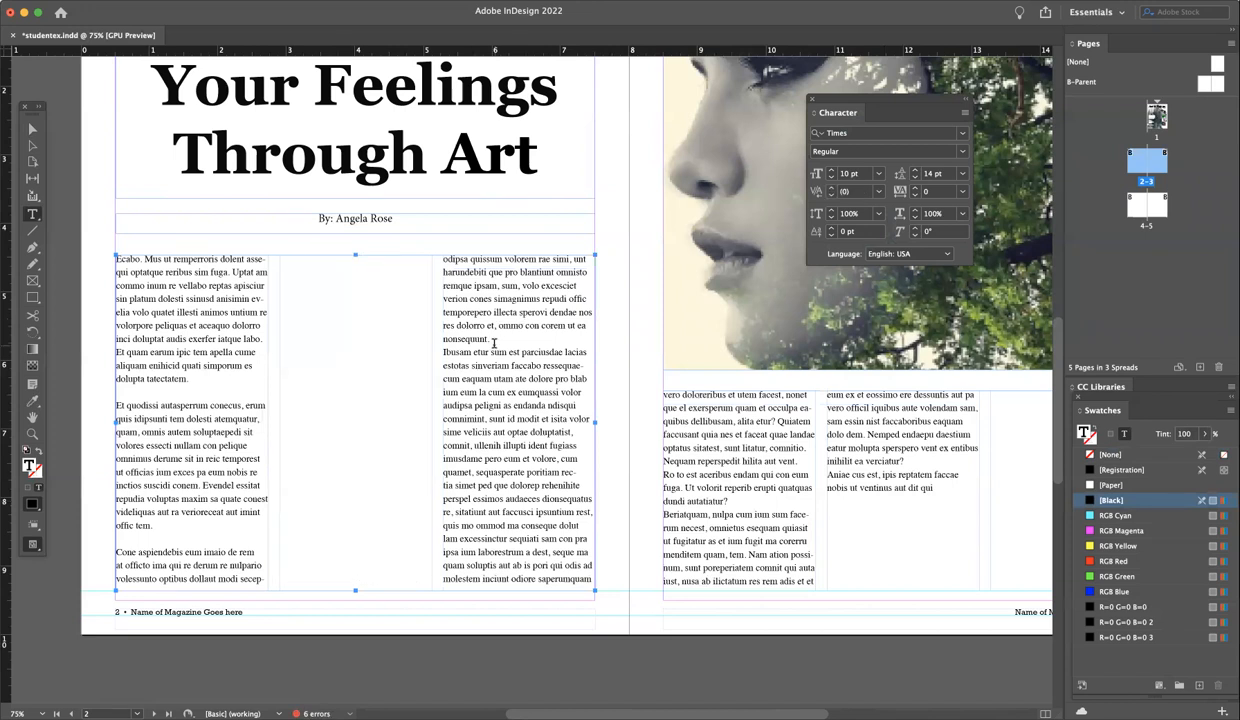
pyautogui.click(498, 336)
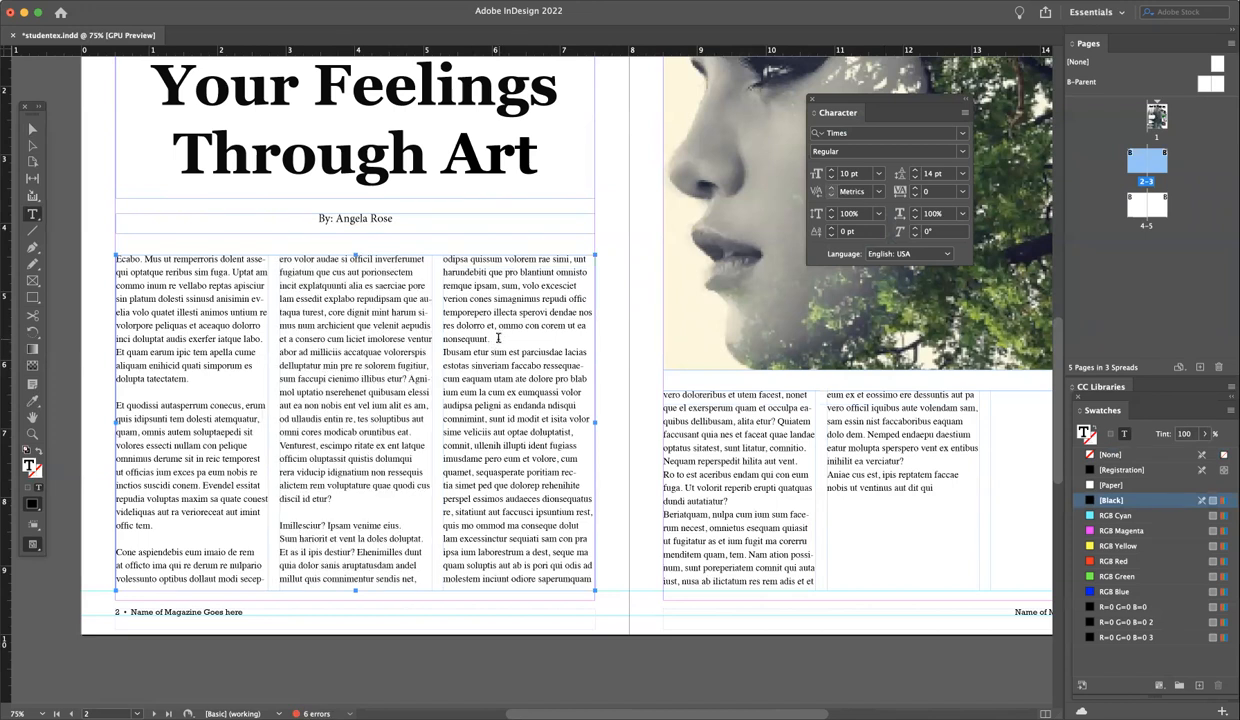
pyautogui.press('Return')
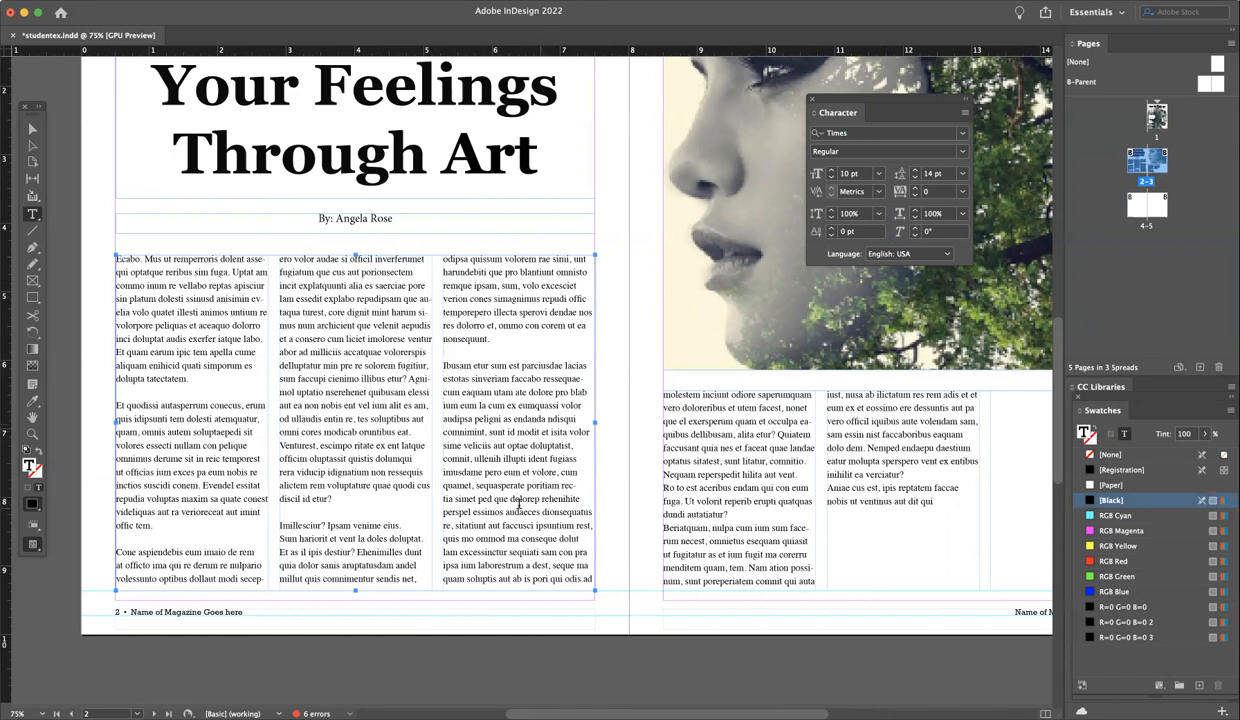
# In the left page's third column, end the sentence at "dionsequatus." and start a new paragraph with "Sitatiunt" after a blank line.
pyautogui.click(452, 524)
pyautogui.press('BackSpace')
pyautogui.press('BackSpace')
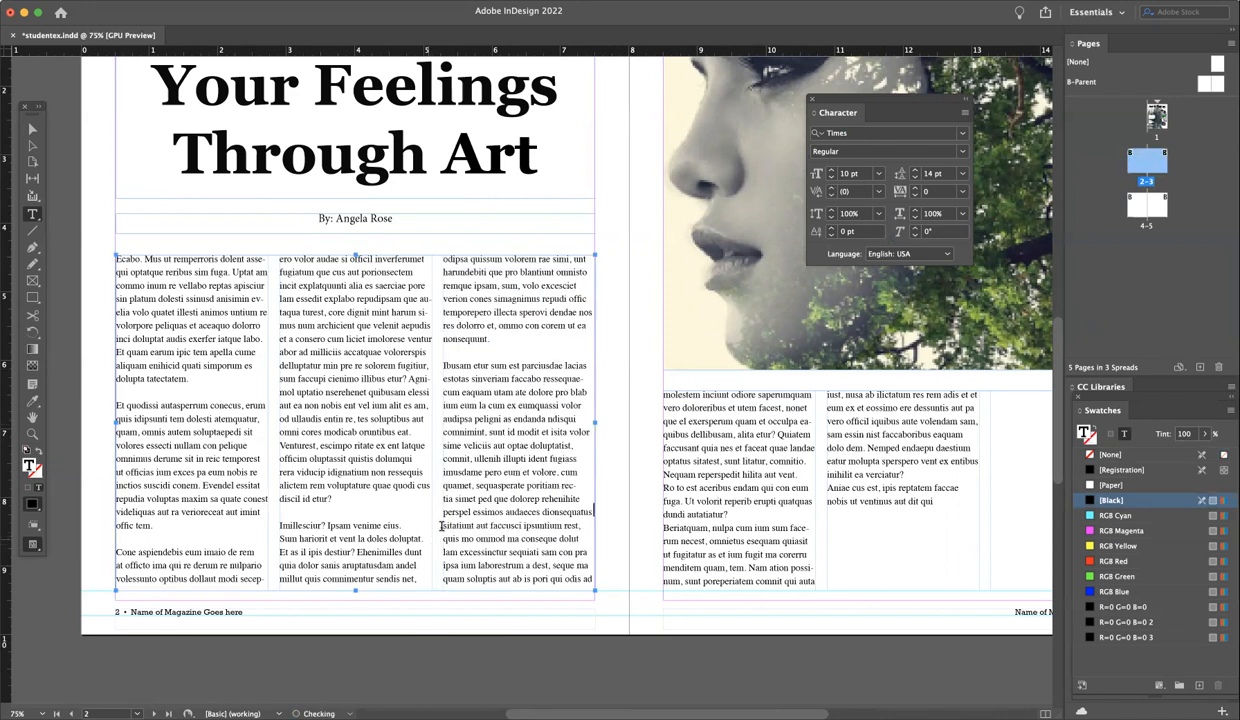
pyautogui.write('.')
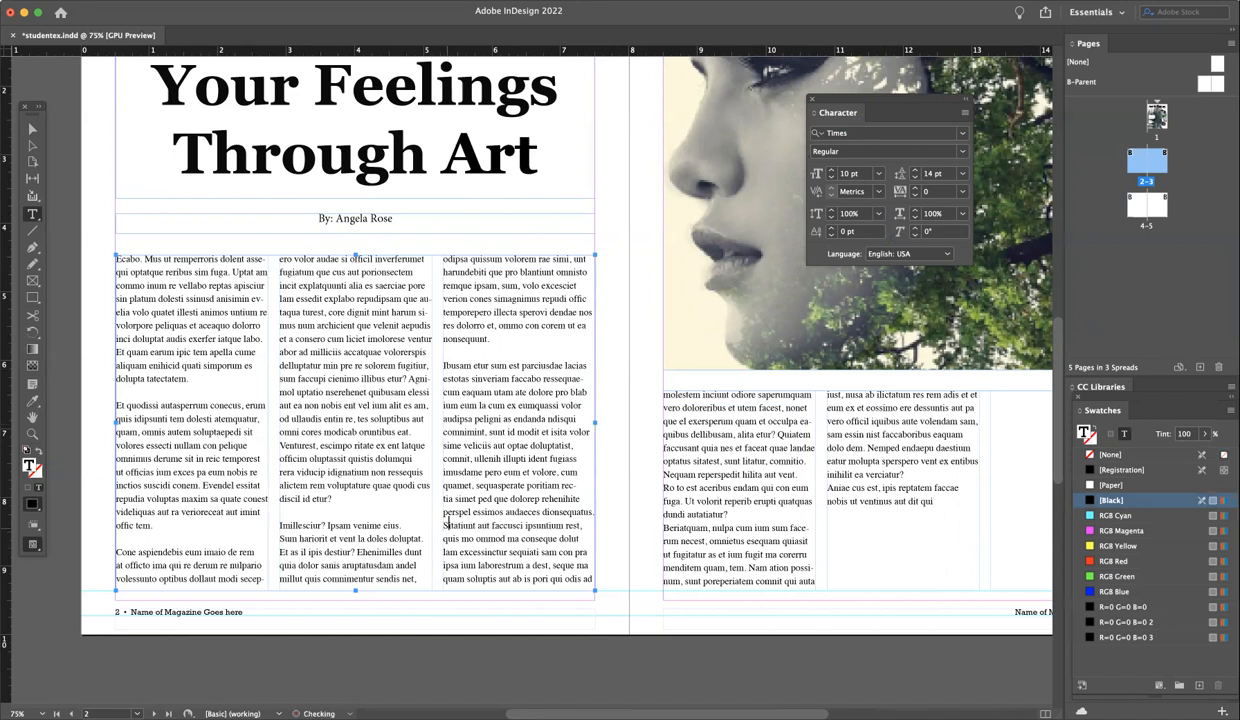
pyautogui.press('Return')
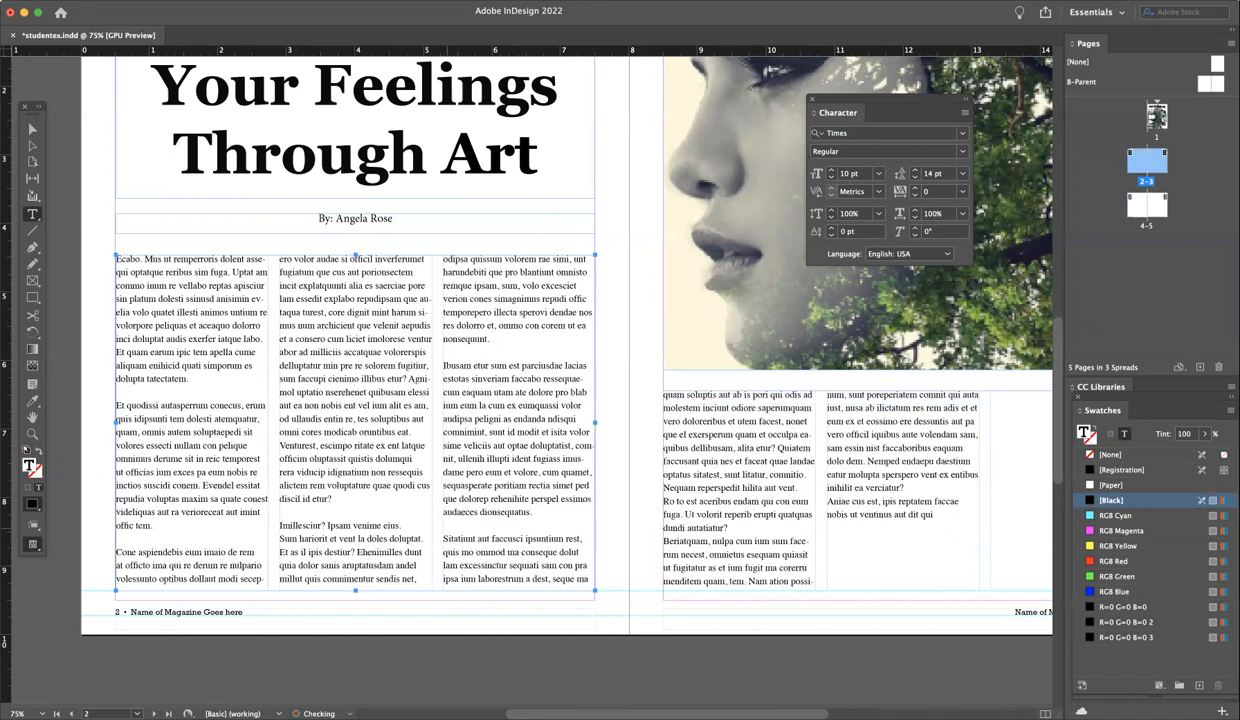
# Add a blank line before the paragraph starting "Beriatquam" in the right page's first column.
pyautogui.hscroll(2, 680, 540)
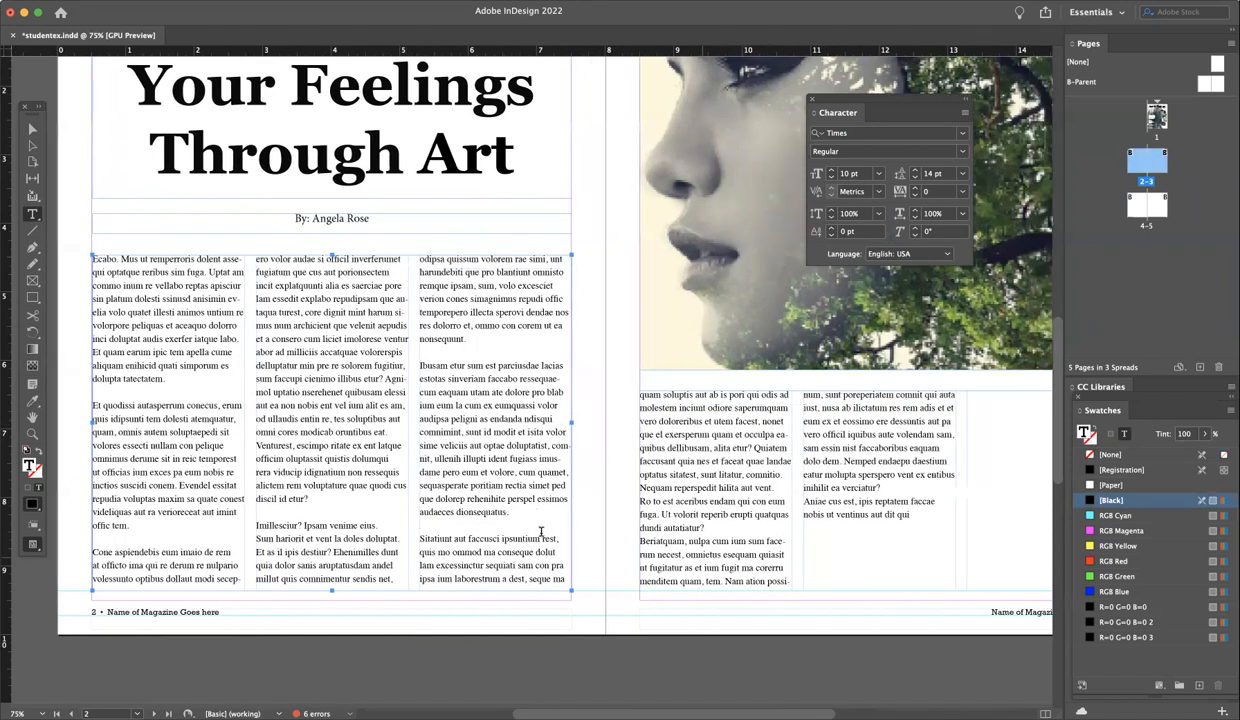
pyautogui.click(712, 540)
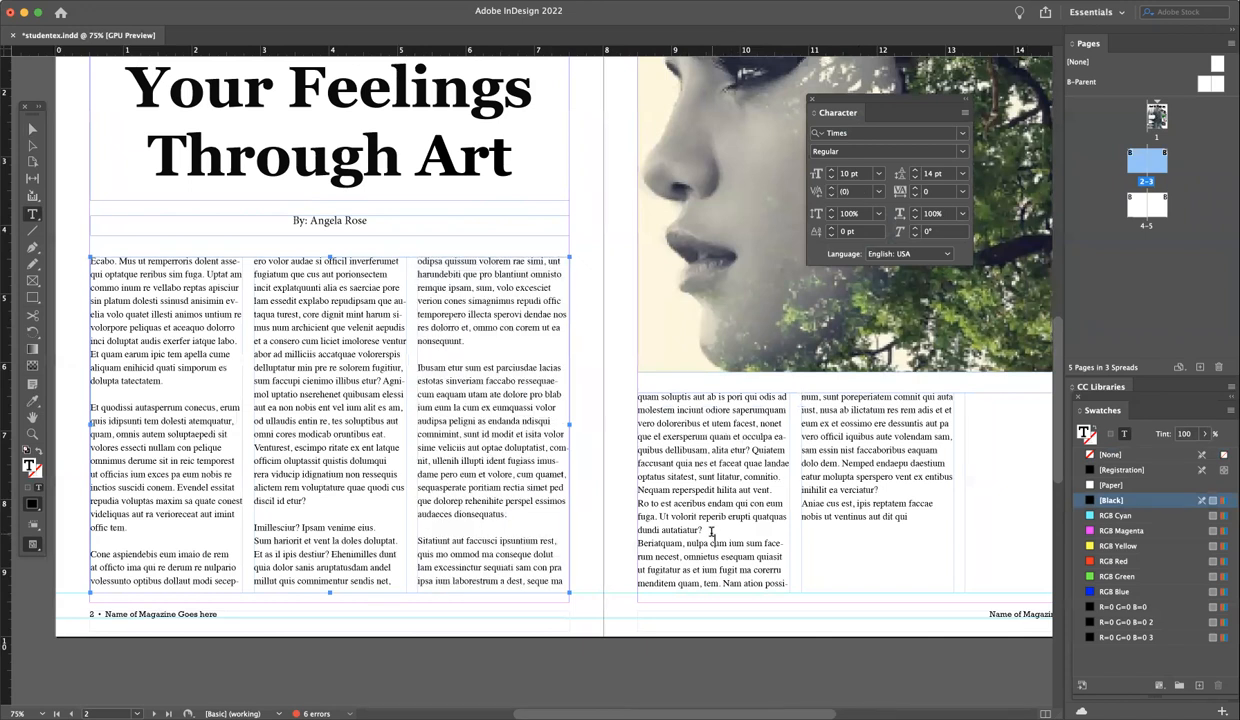
pyautogui.press('Return')
pyautogui.press('super+z')
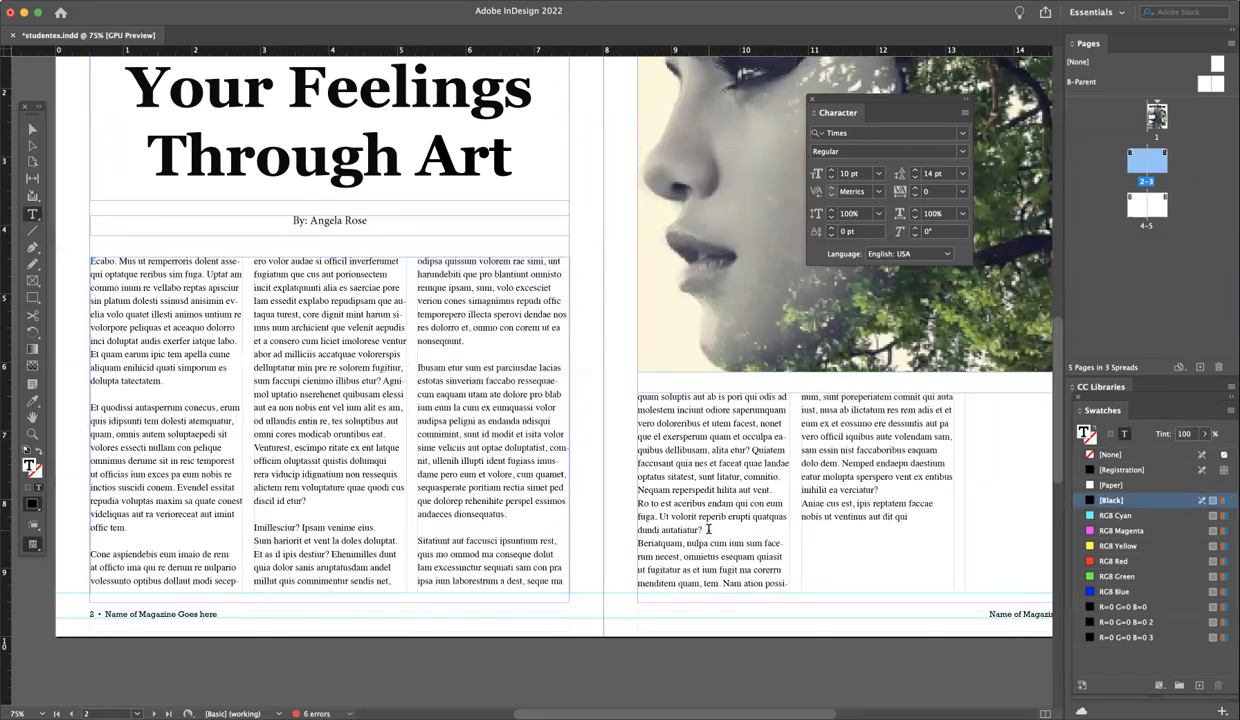
pyautogui.press('Return')
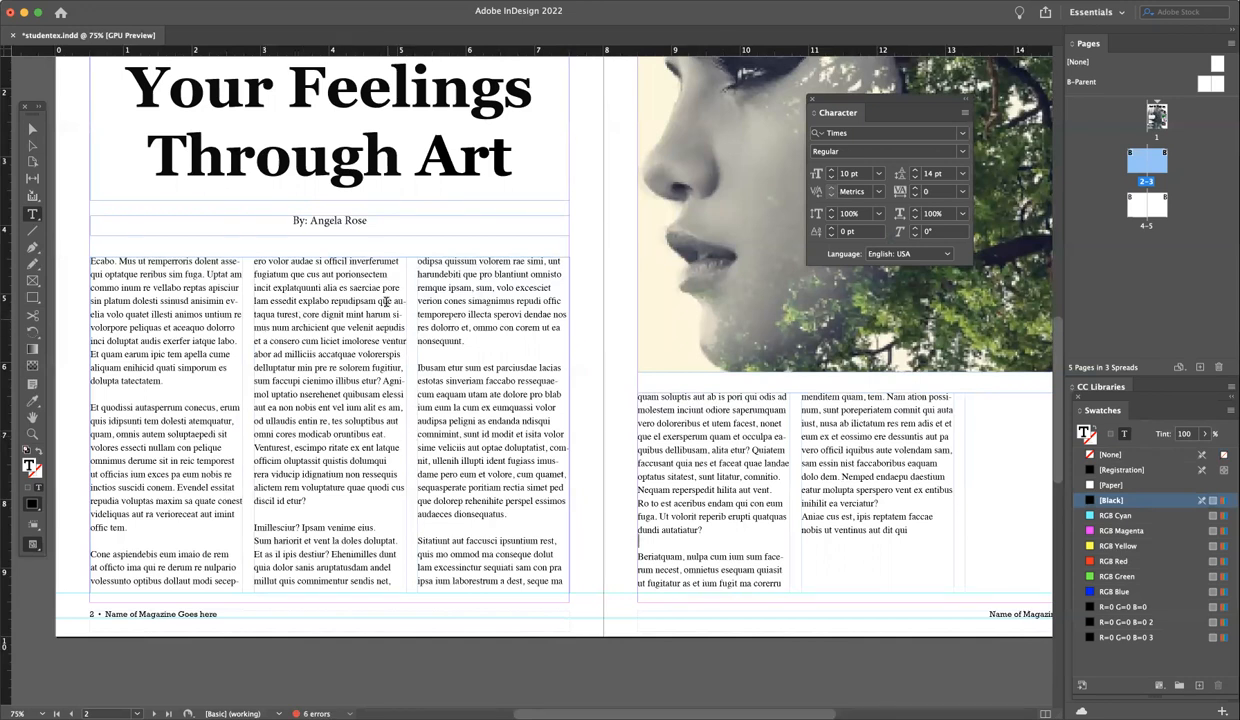
# In the left page's second column, end the sentence at "archicient que." and start a new paragraph with "Velenit" after a blank line.
pyautogui.click(347, 327)
pyautogui.write('.')
pyautogui.press('Return')
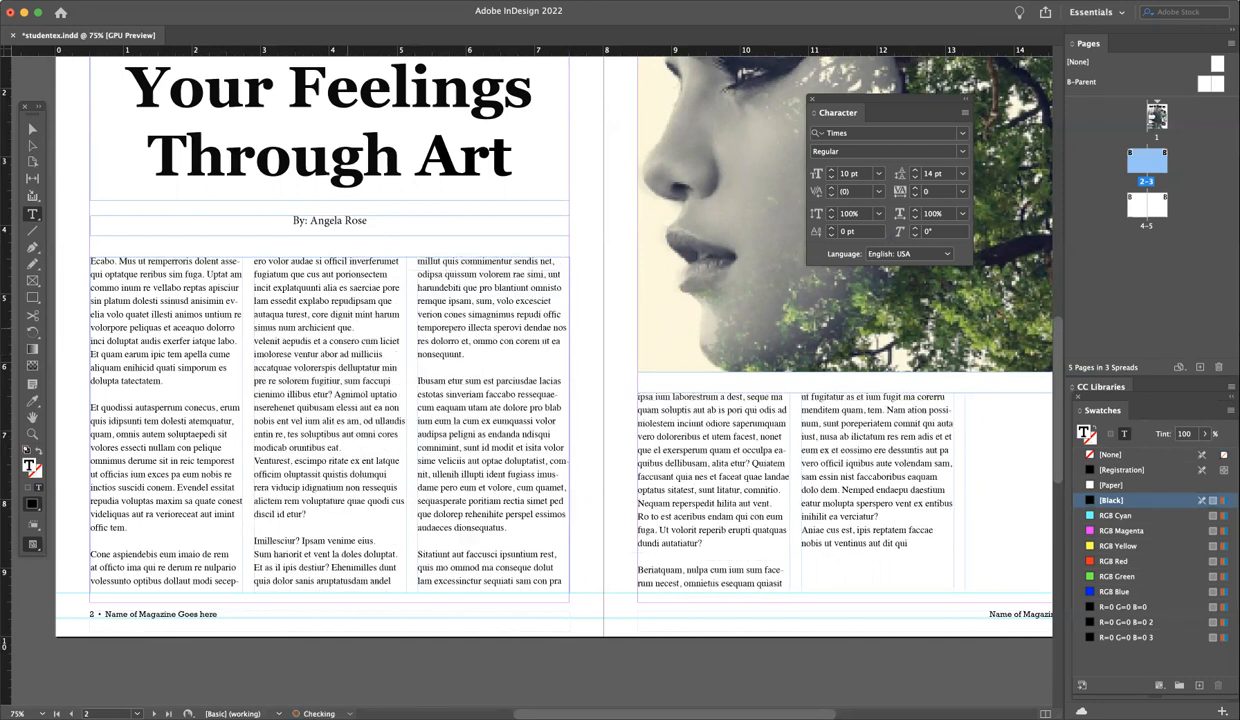
pyautogui.press('Return')
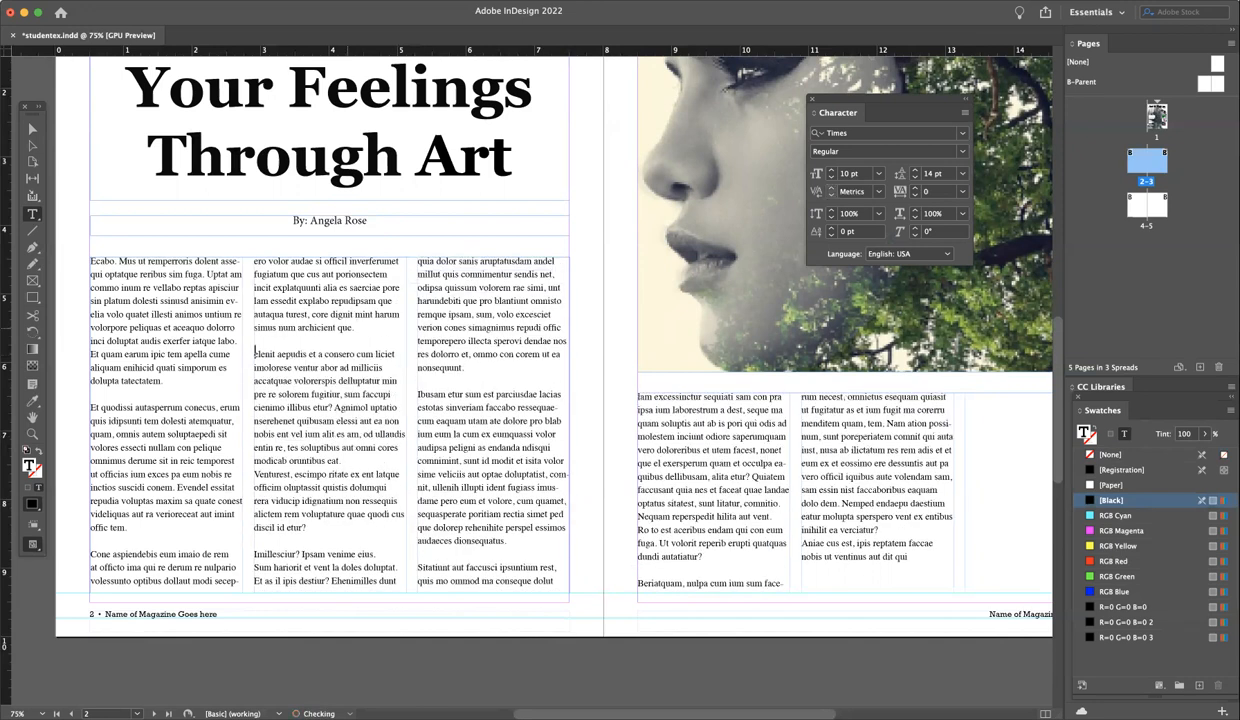
pyautogui.scroll(-1, 656, 548)
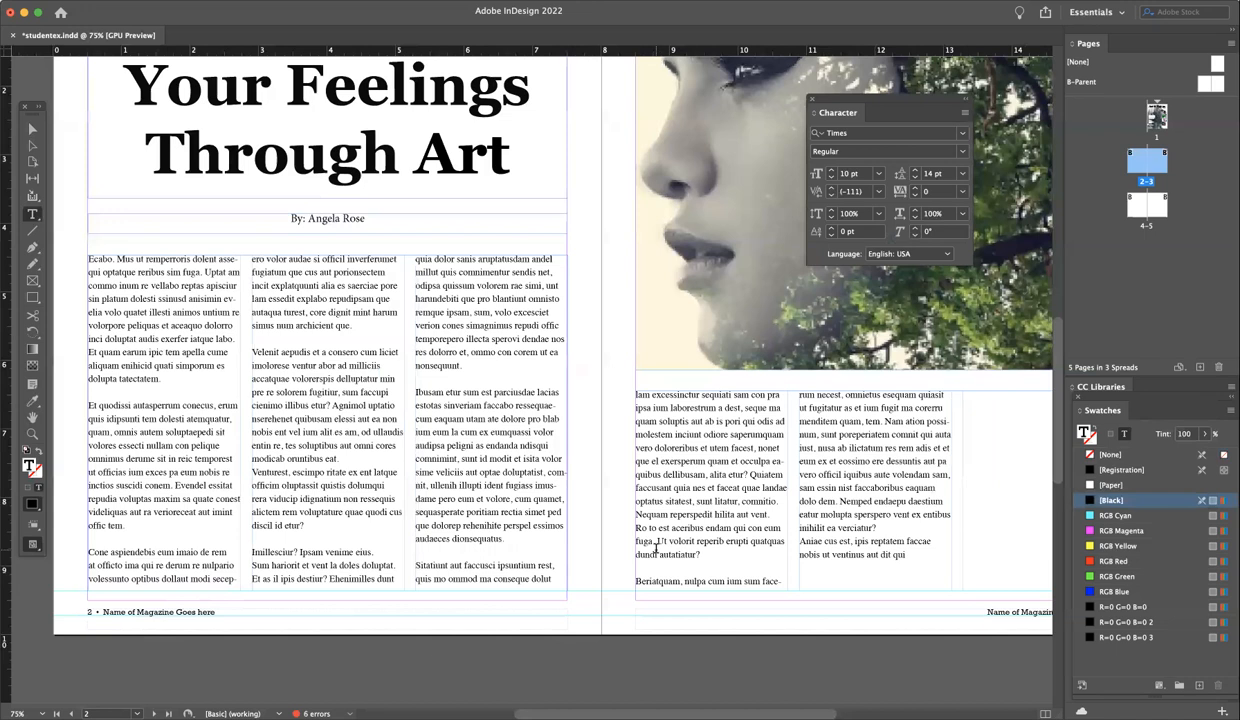
# Add a blank line after "sunt litatur, comnitio." in the right page's first column.
pyautogui.hscroll(5, 466, 545)
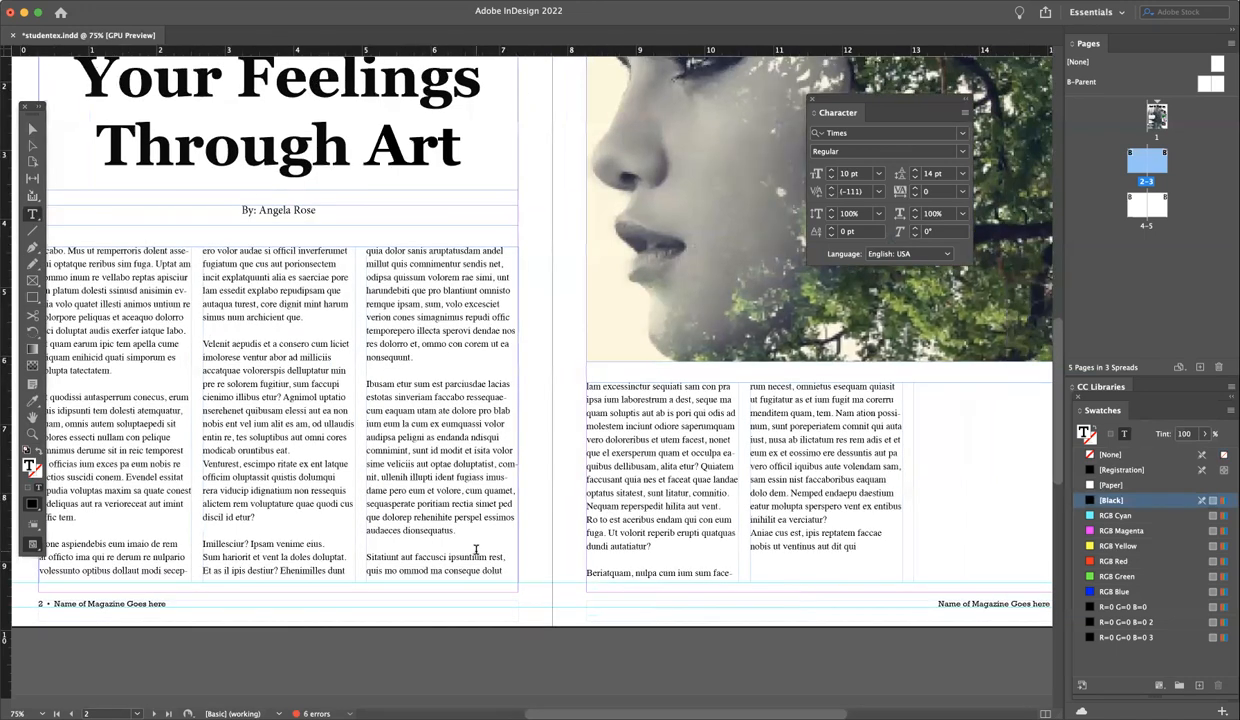
pyautogui.tripleClick(527, 565)
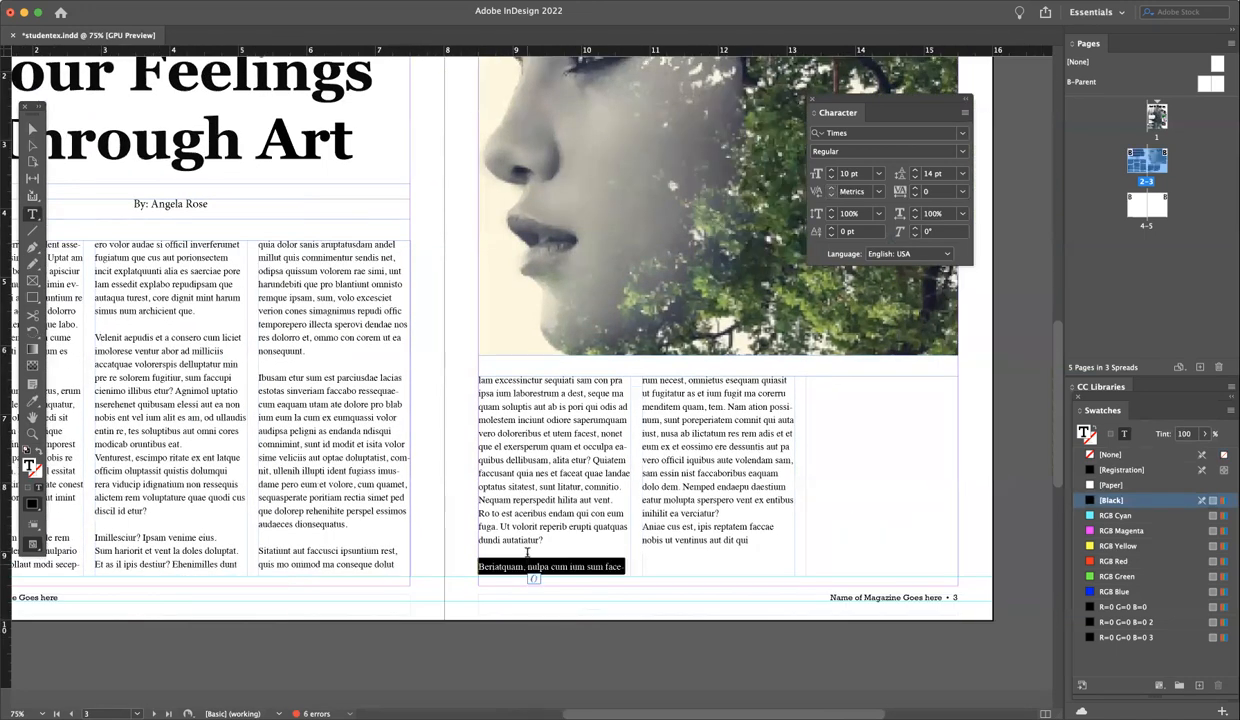
pyautogui.click(553, 508)
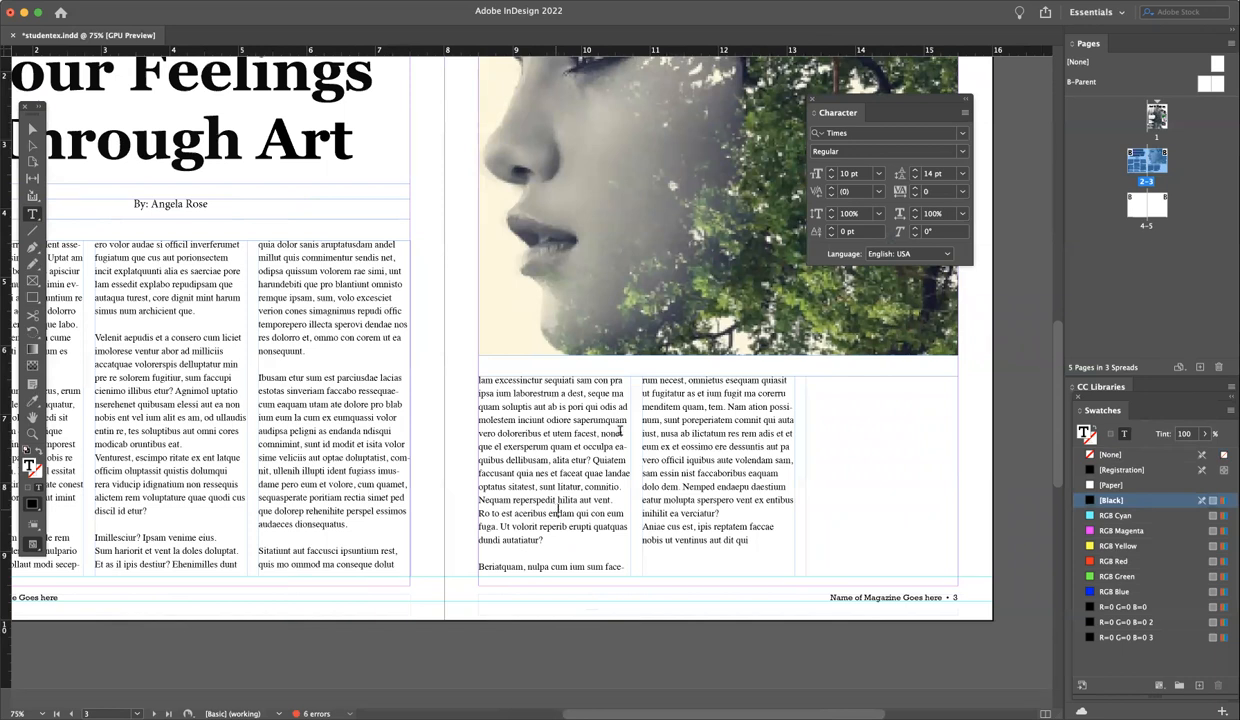
pyautogui.click(622, 487)
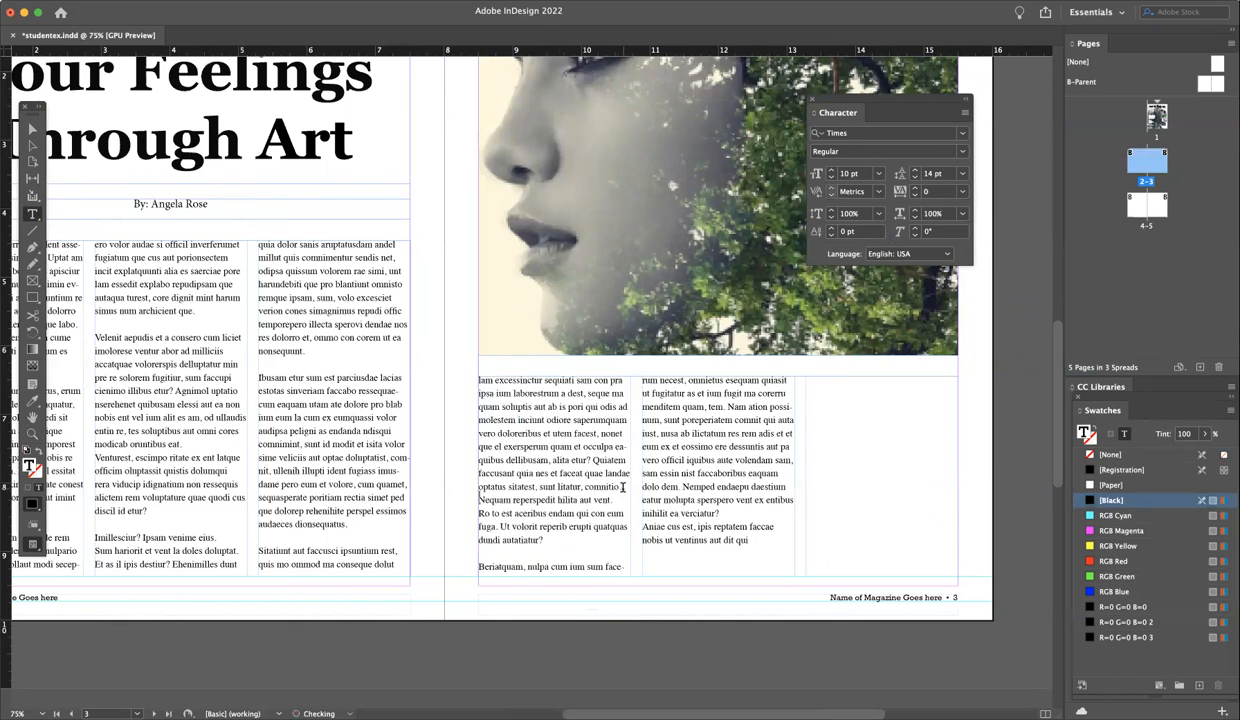
pyautogui.press('Return')
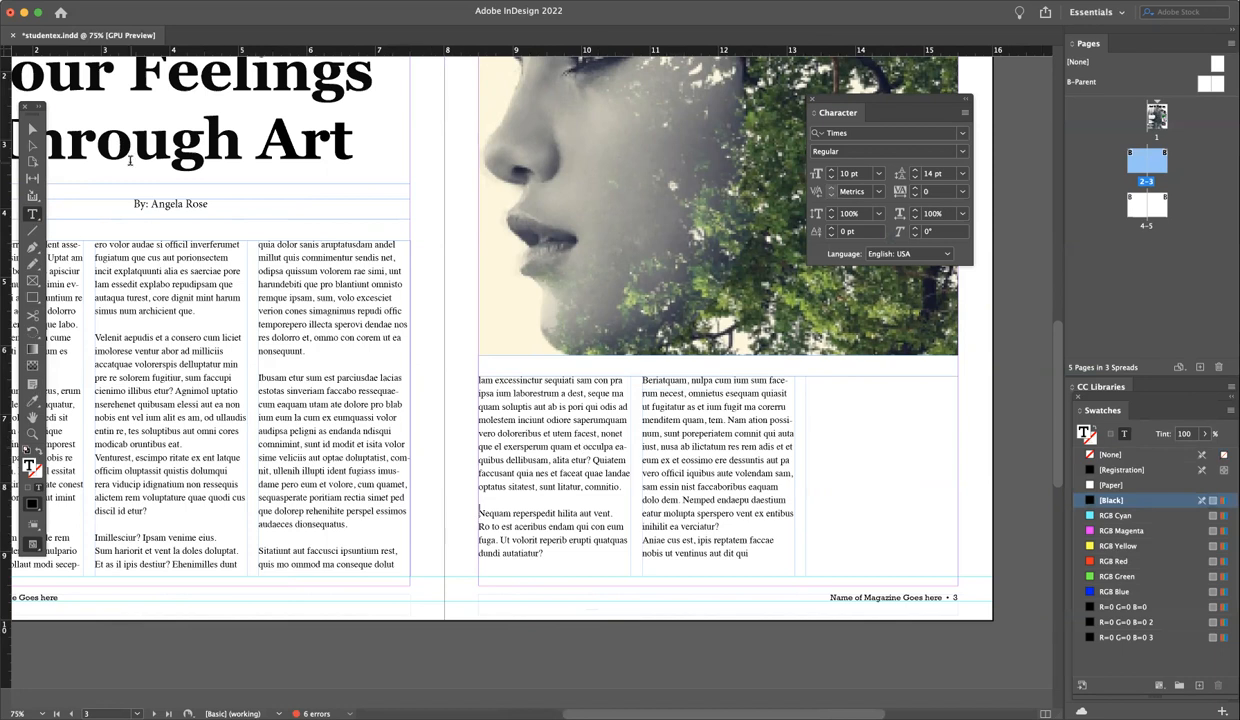
# Lower the top edge of the right page's text frame and extend the photo's frame downward above it.
pyautogui.press('Escape')
pyautogui.press('super+shift+a')
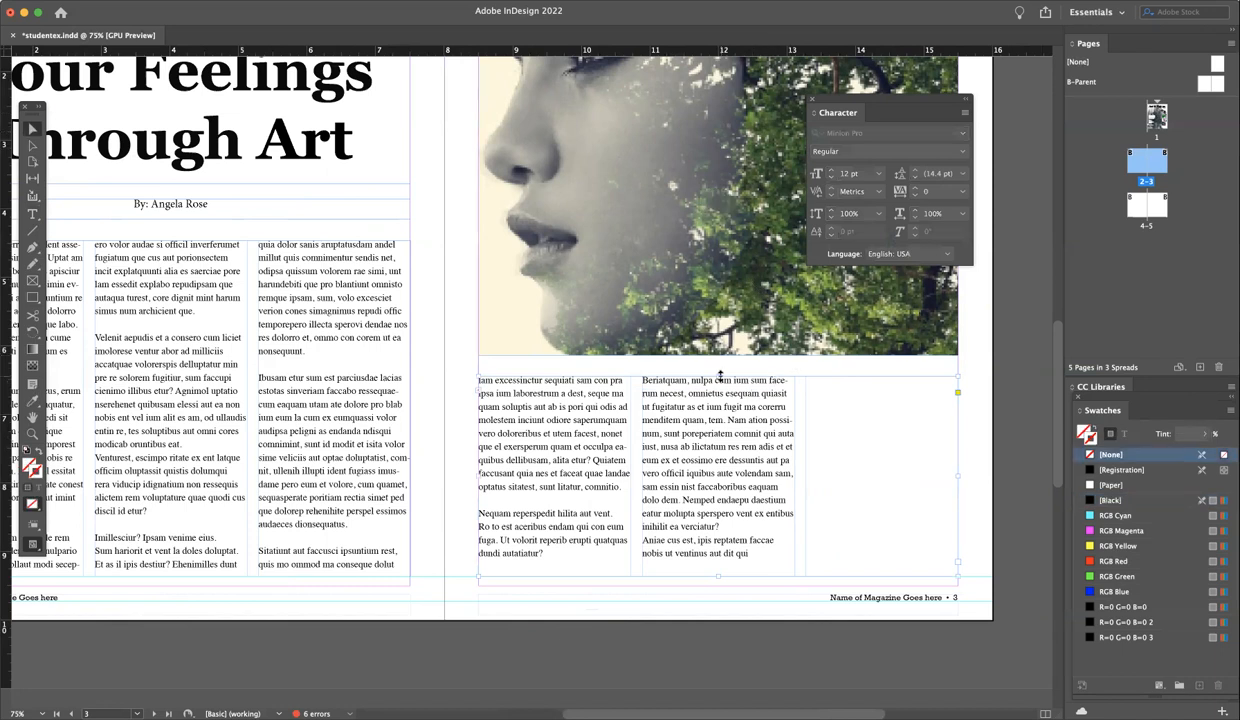
pyautogui.moveTo(716, 383)
pyautogui.mouseDown()
pyautogui.moveTo(706, 360)
pyautogui.moveTo(719, 368)
pyautogui.mouseUp()
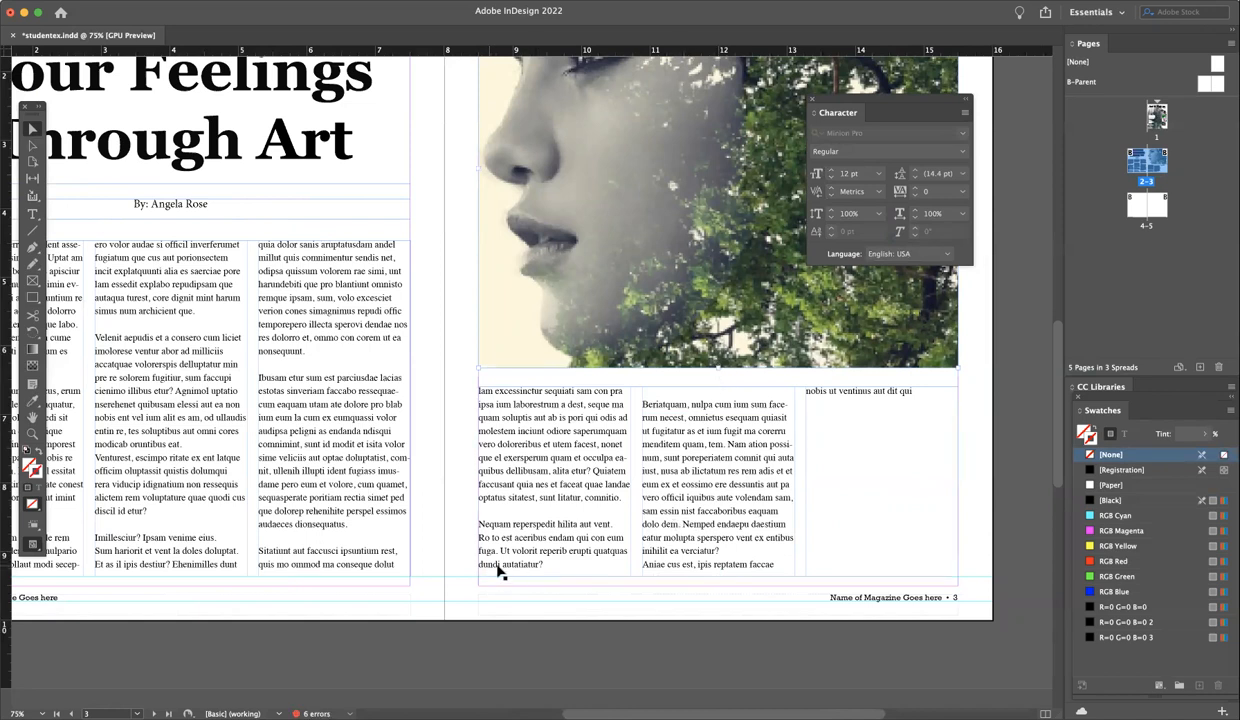
pyautogui.click(483, 592)
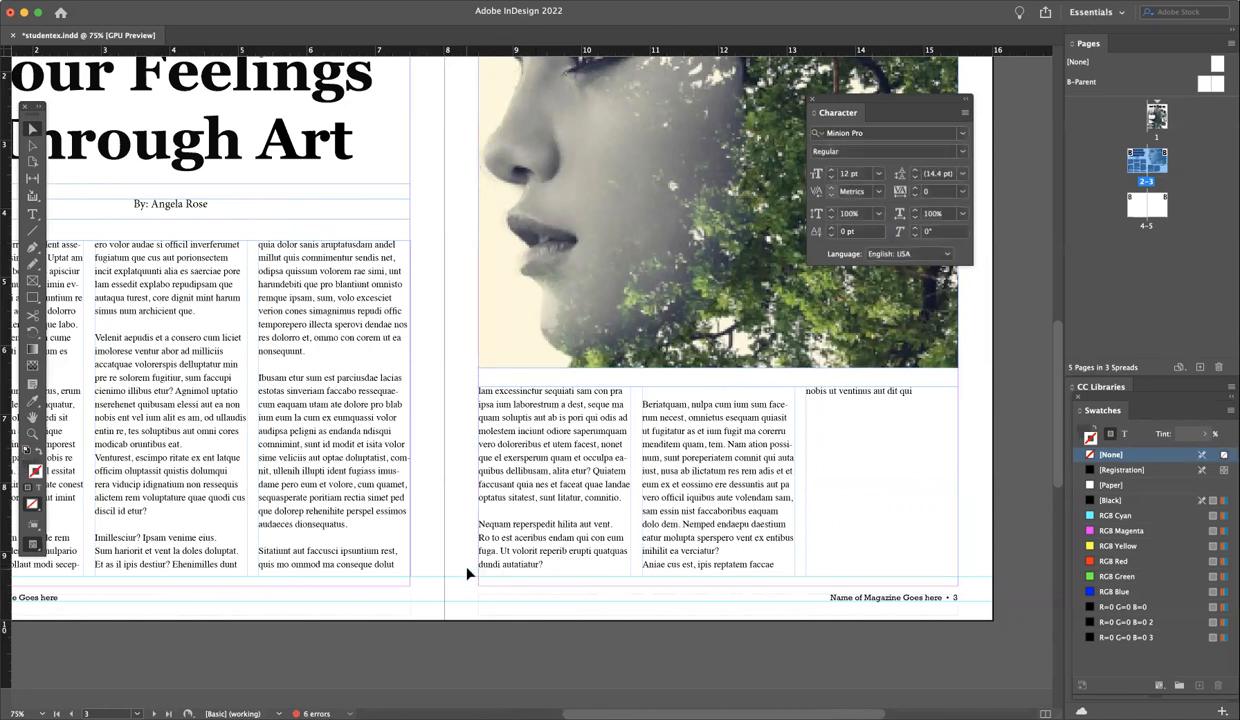
# Unlock the guides and move the horizontal guide below the body text up to the last text line.
pyautogui.click(300, 2)
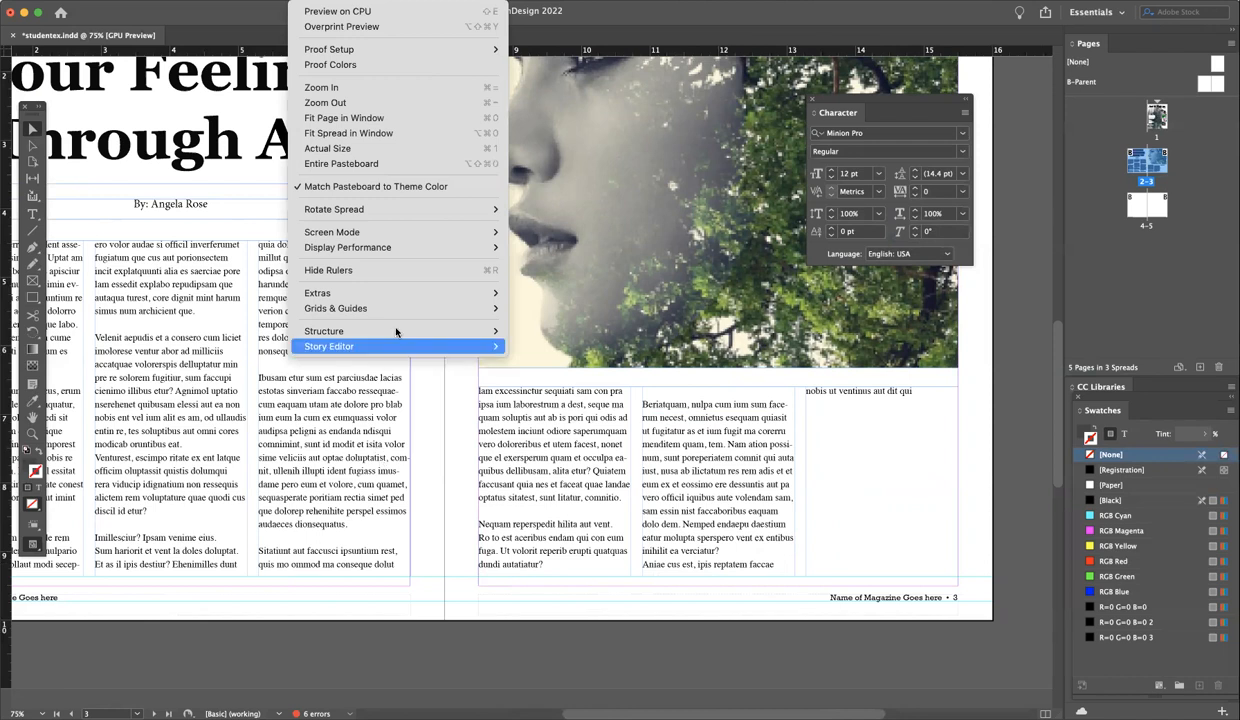
pyautogui.moveTo(480, 308)
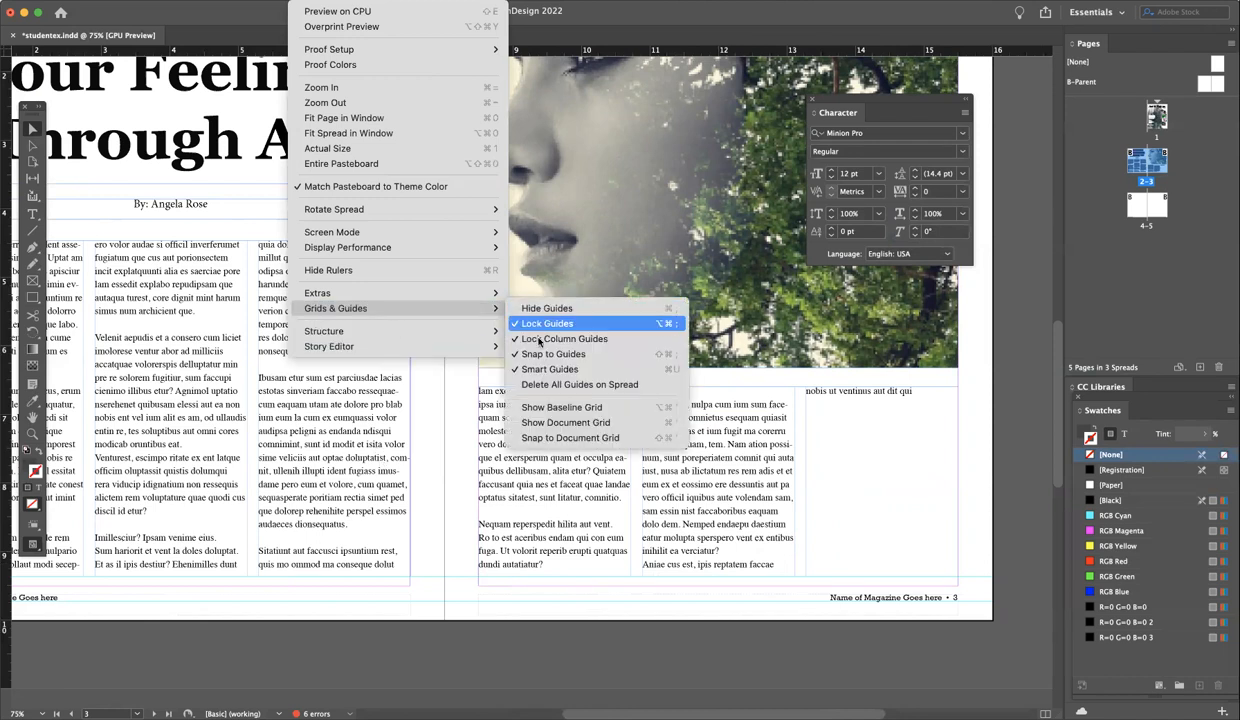
pyautogui.click(546, 323)
pyautogui.moveTo(462, 581); pyautogui.dragTo(437, 570)
pyautogui.click(454, 676)
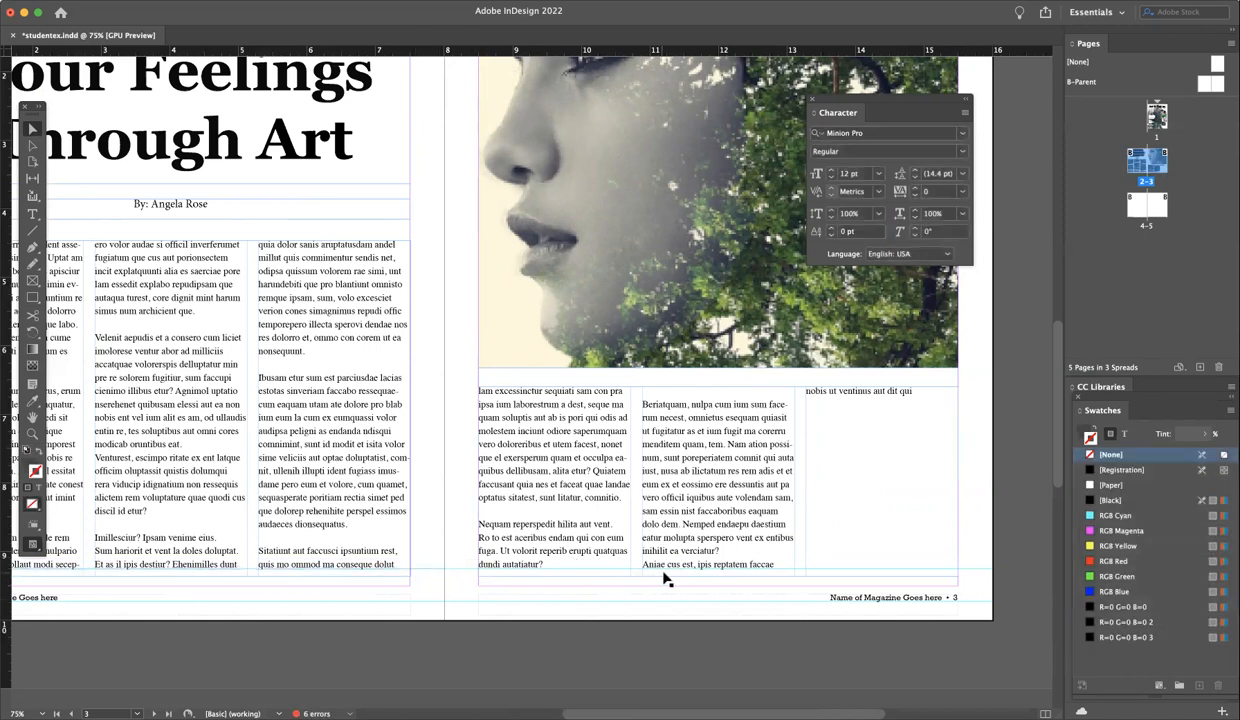
# Remove the blank line above "Beriatquam" so the right page's second column starts with text at its top.
pyautogui.hscroll(2, 665, 578)
pyautogui.hscroll(2, 648, 562)
pyautogui.click(620, 460)
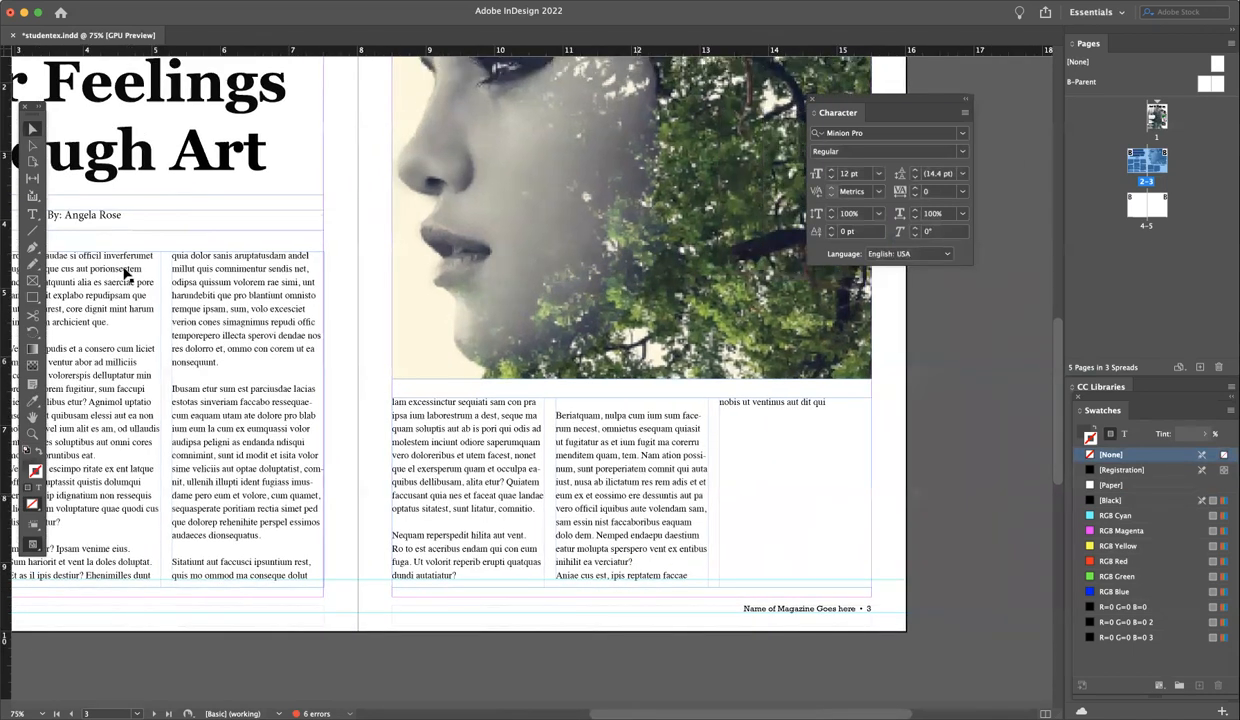
pyautogui.click(36, 217)
pyautogui.click(557, 415)
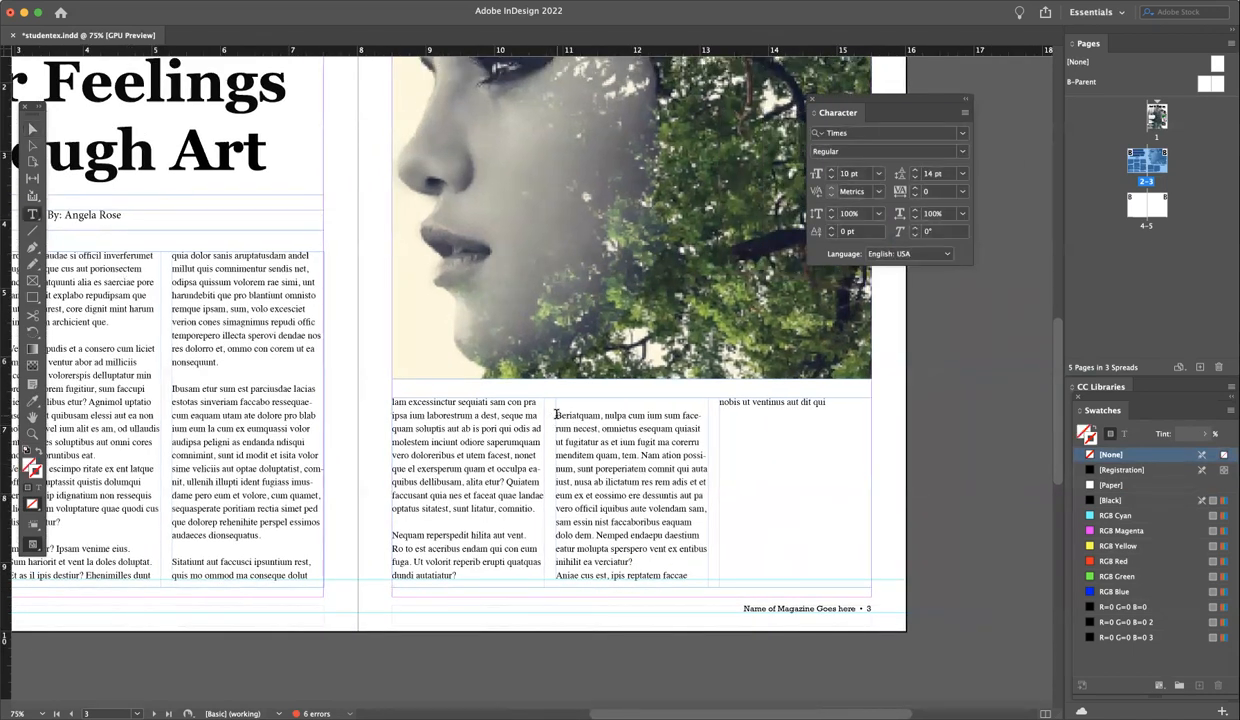
pyautogui.press('BackSpace')
# Try a blank line before the closing paragraph starting "Aniae cus est" in the right page's second column, and remove it again.
pyautogui.click(634, 548)
pyautogui.press('Return')
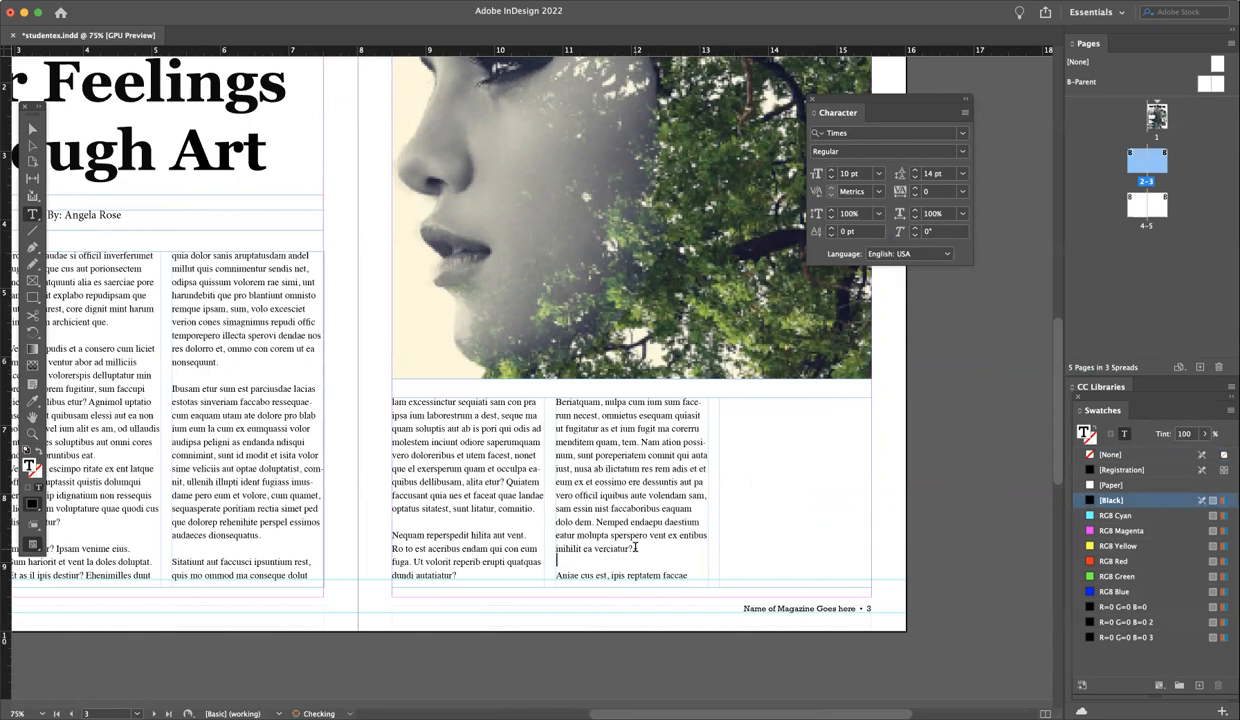
pyautogui.tripleClick(580, 575)
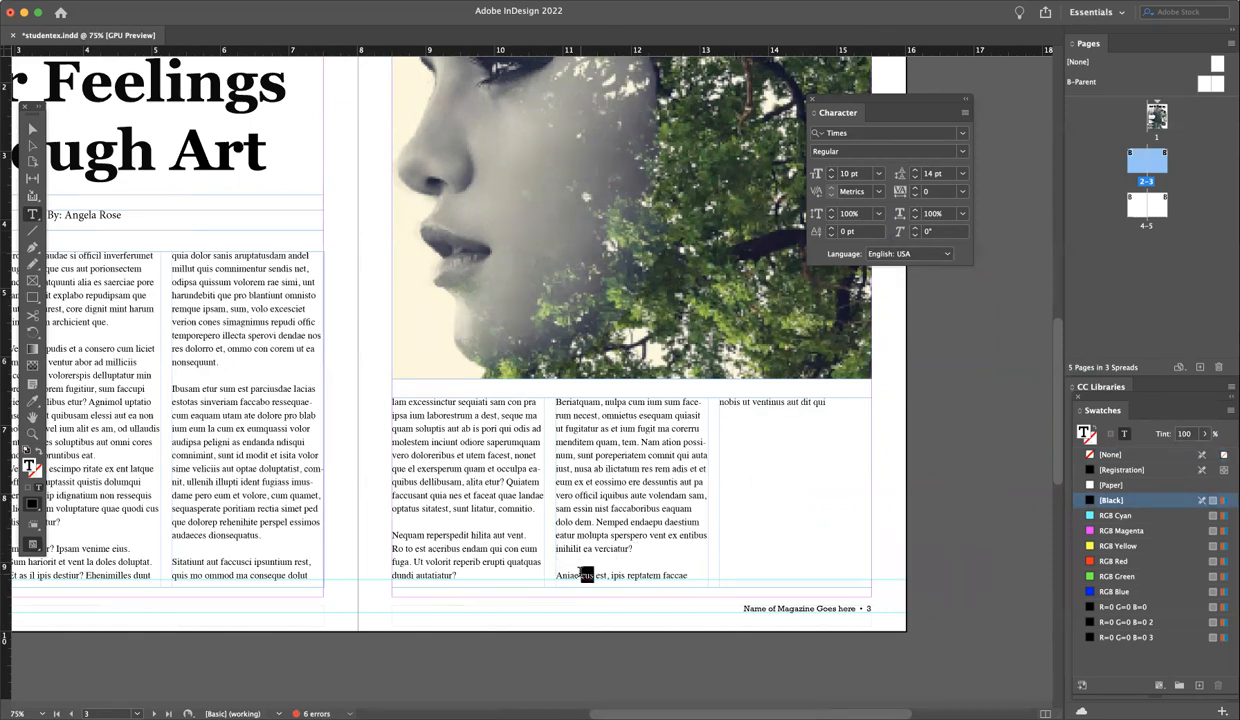
pyautogui.click(557, 574)
pyautogui.press('BackSpace')
pyautogui.press('BackSpace')
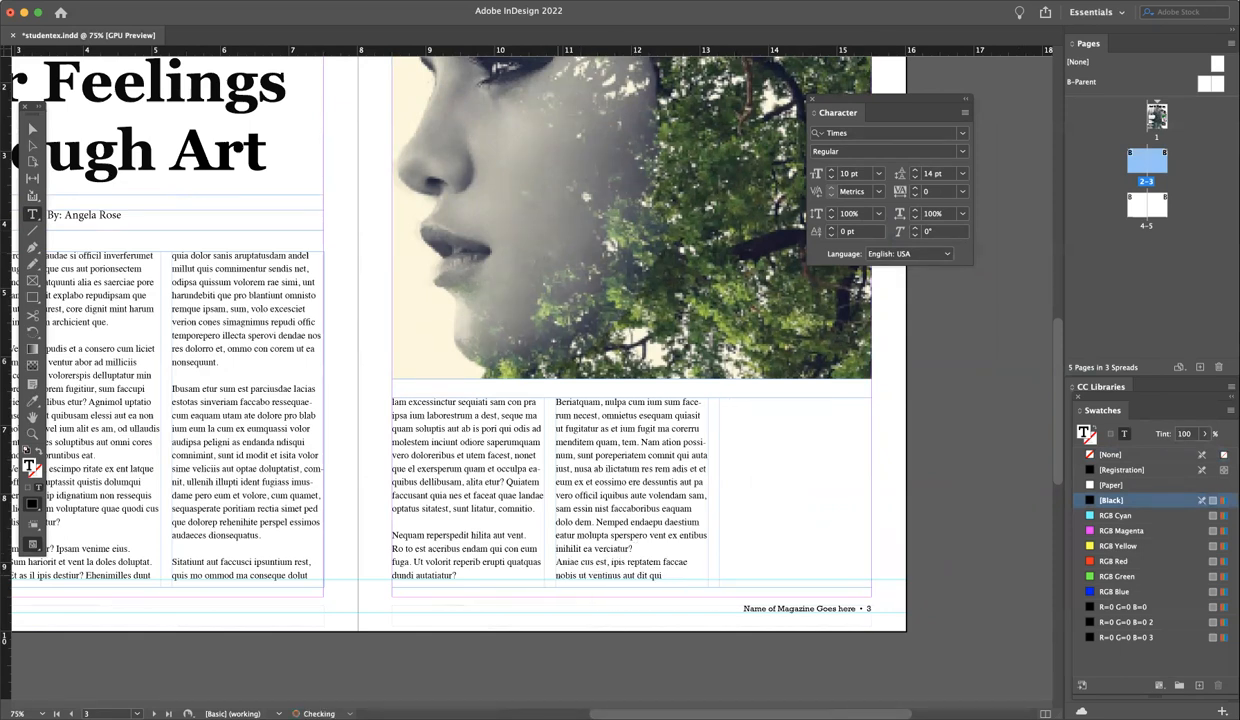
# Break the right page's second column before "Nam ation possinum" into a new paragraph preceded by a blank line.
pyautogui.click(586, 576)
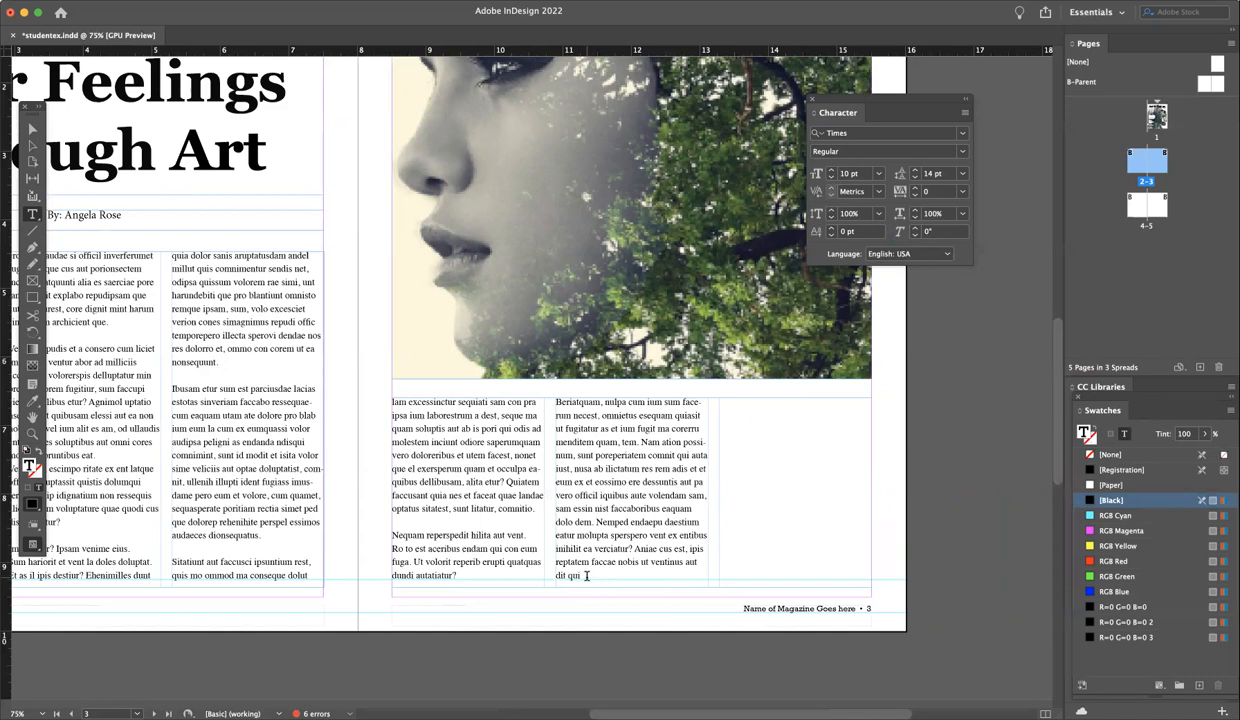
pyautogui.click(643, 442)
pyautogui.press('Return')
pyautogui.press('Return')
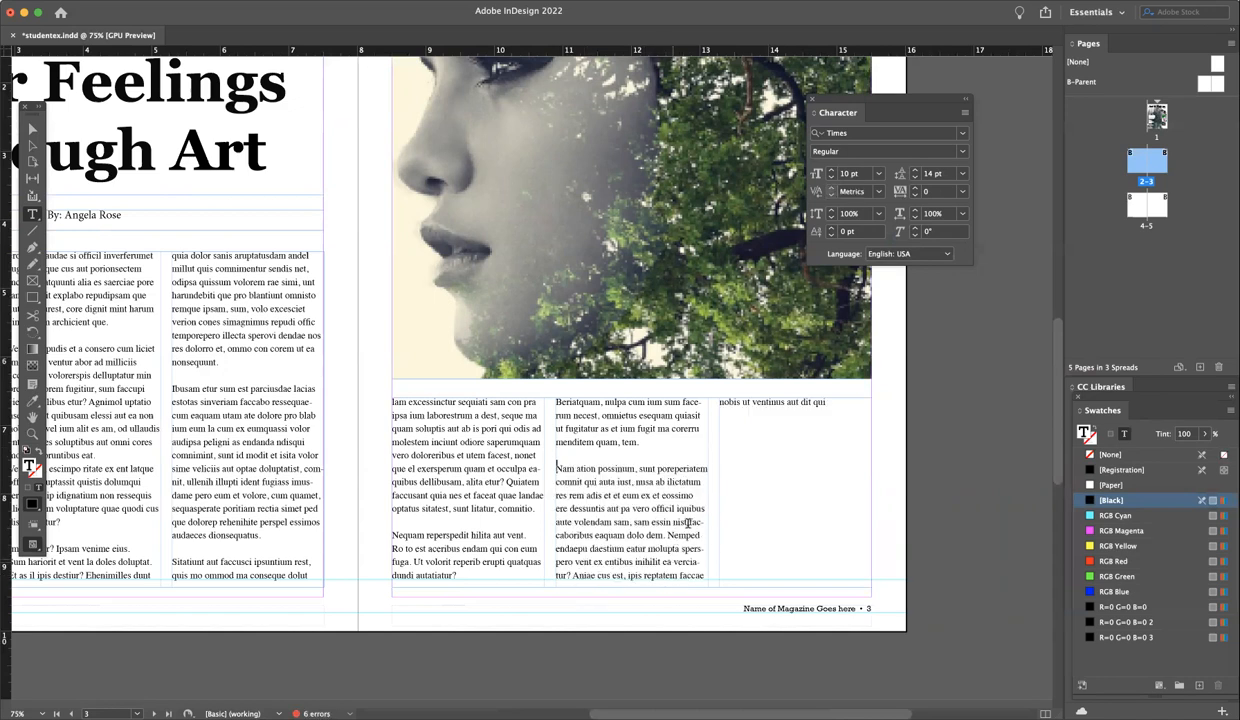
# Fill the rest of the right page's third column with placeholder text and deselect the frame.
pyautogui.click(835, 403)
pyautogui.click(238, 1)
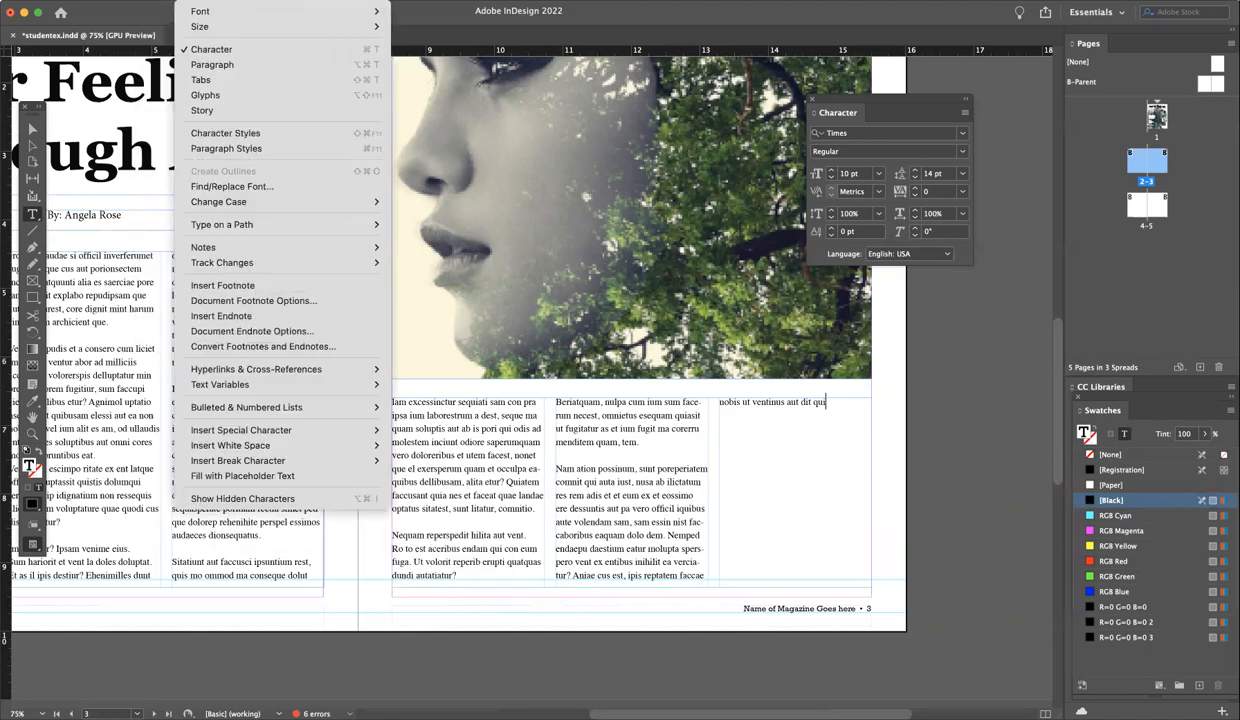
pyautogui.click(219, 477)
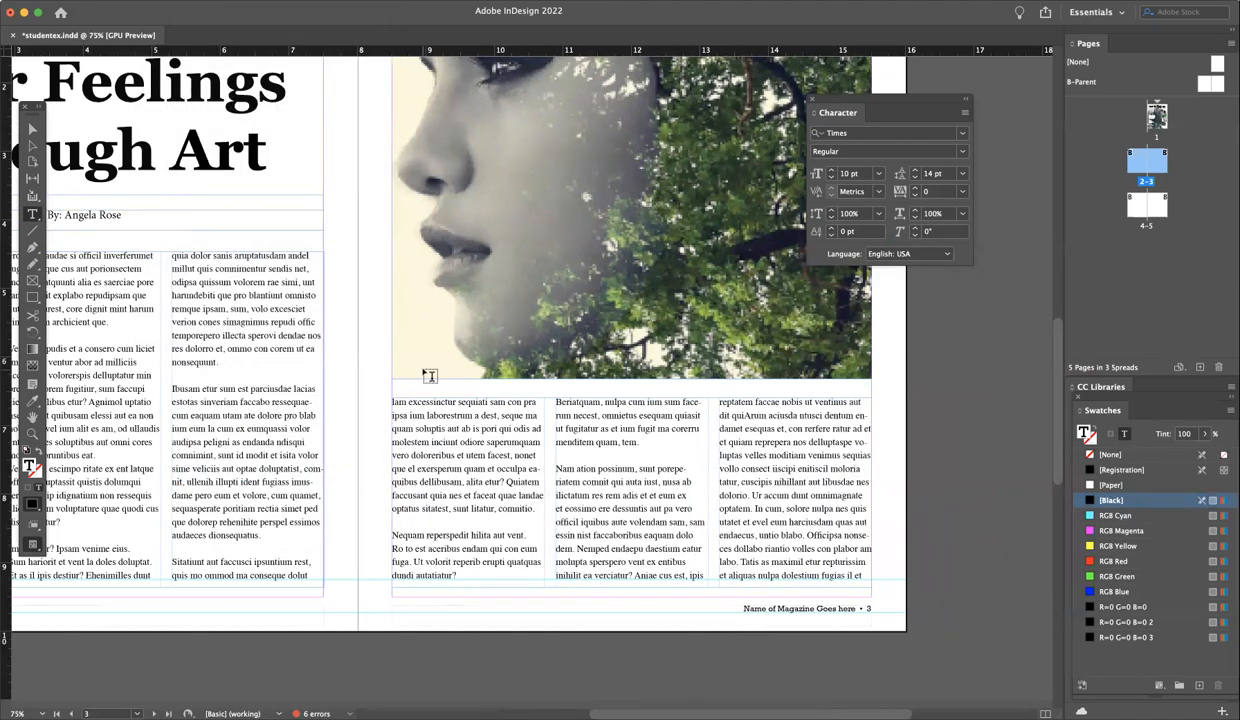
pyautogui.click(32, 128)
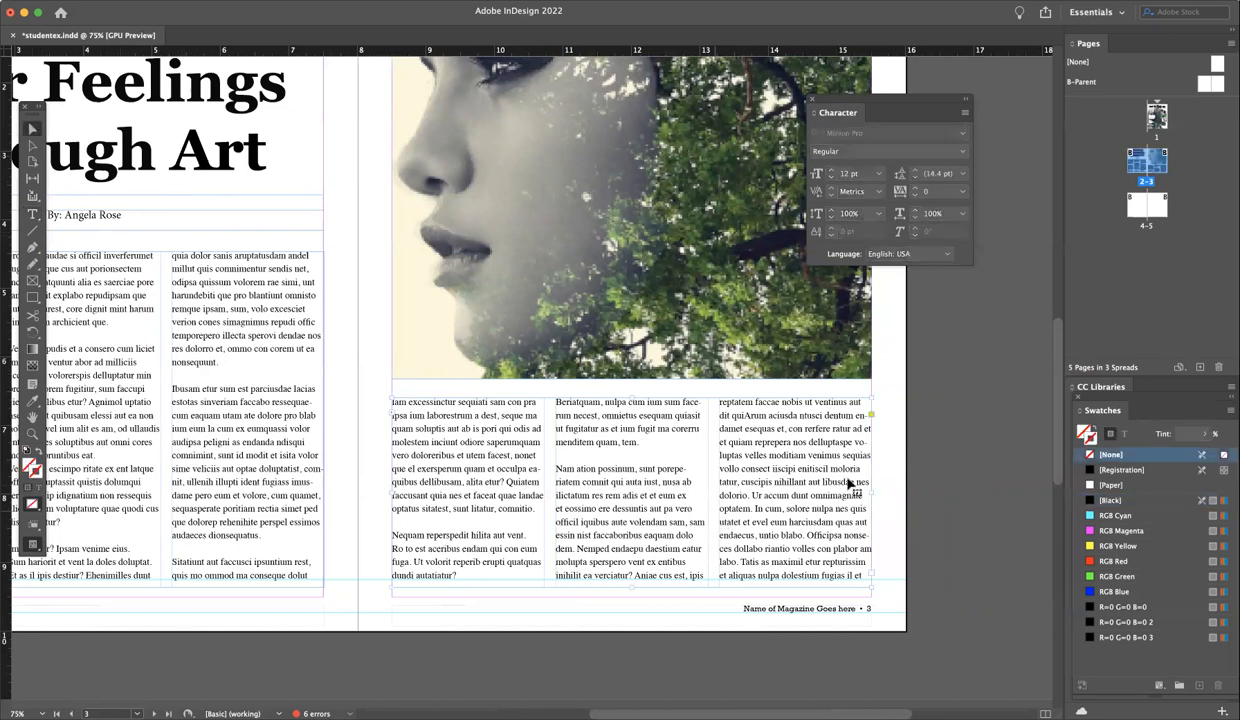
pyautogui.click(910, 480)
# Hide the guides on the magazine spread.
pyautogui.hscroll(-5, 645, 500)
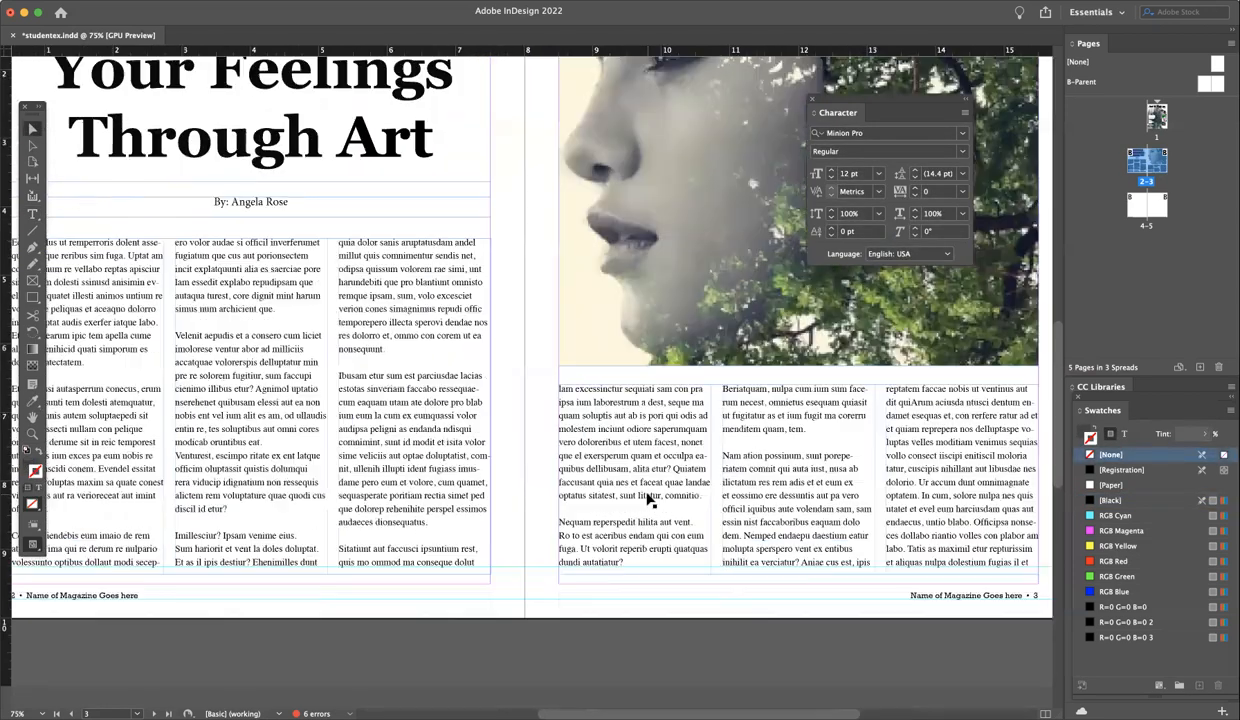
pyautogui.hscroll(-3, 648, 500)
pyautogui.scroll(1, 645, 499)
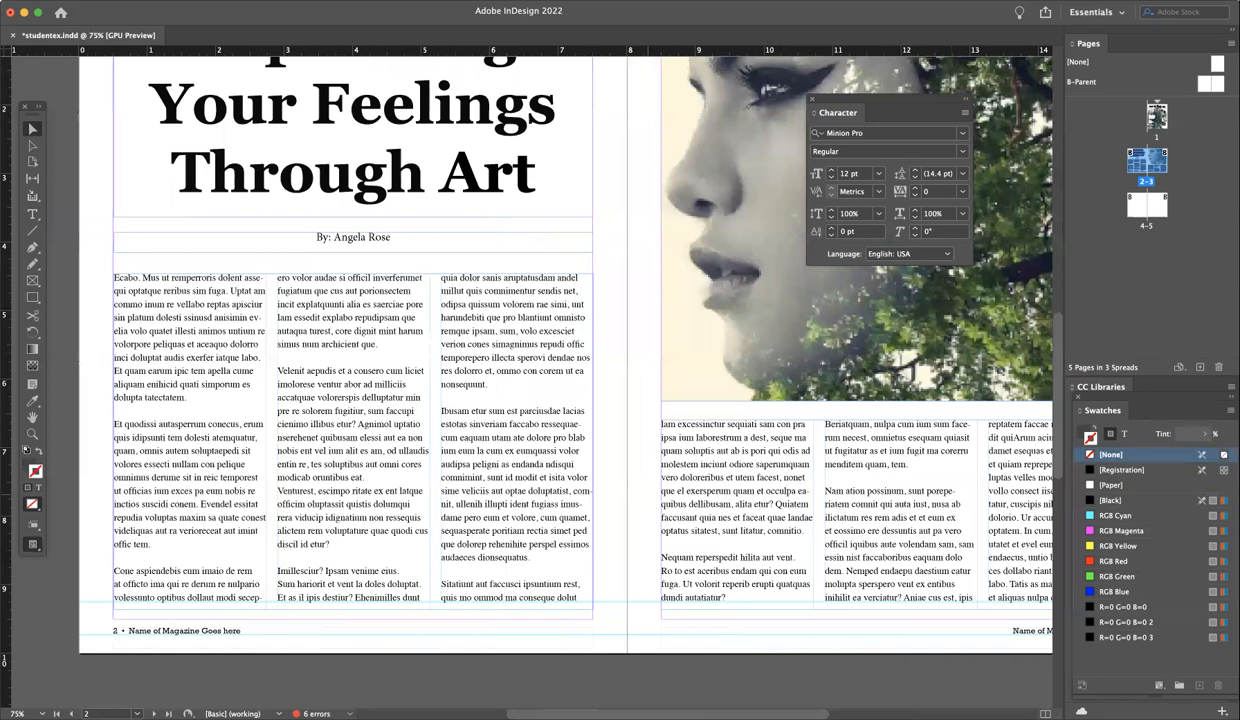
pyautogui.click(303, 1)
pyautogui.moveTo(474, 308)
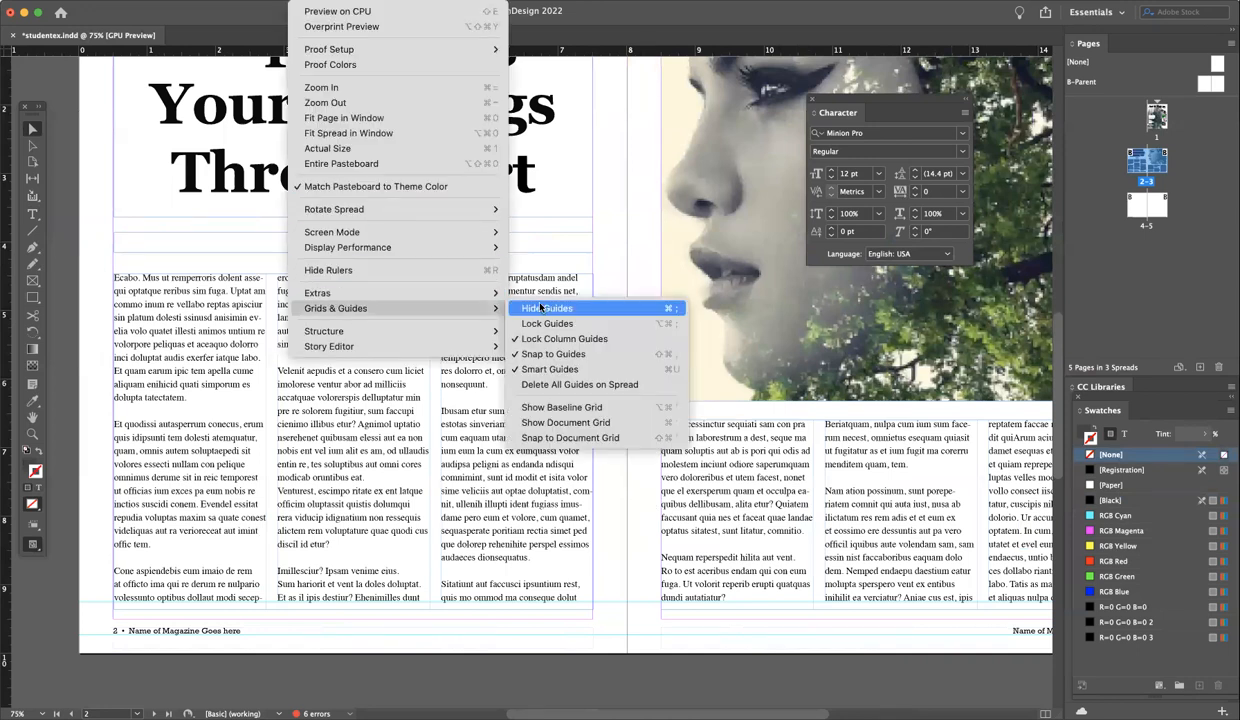
pyautogui.click(540, 308)
# Turn on Overprint Preview for the whole spread and move the Character panel off the photo.
pyautogui.press('super+minus')
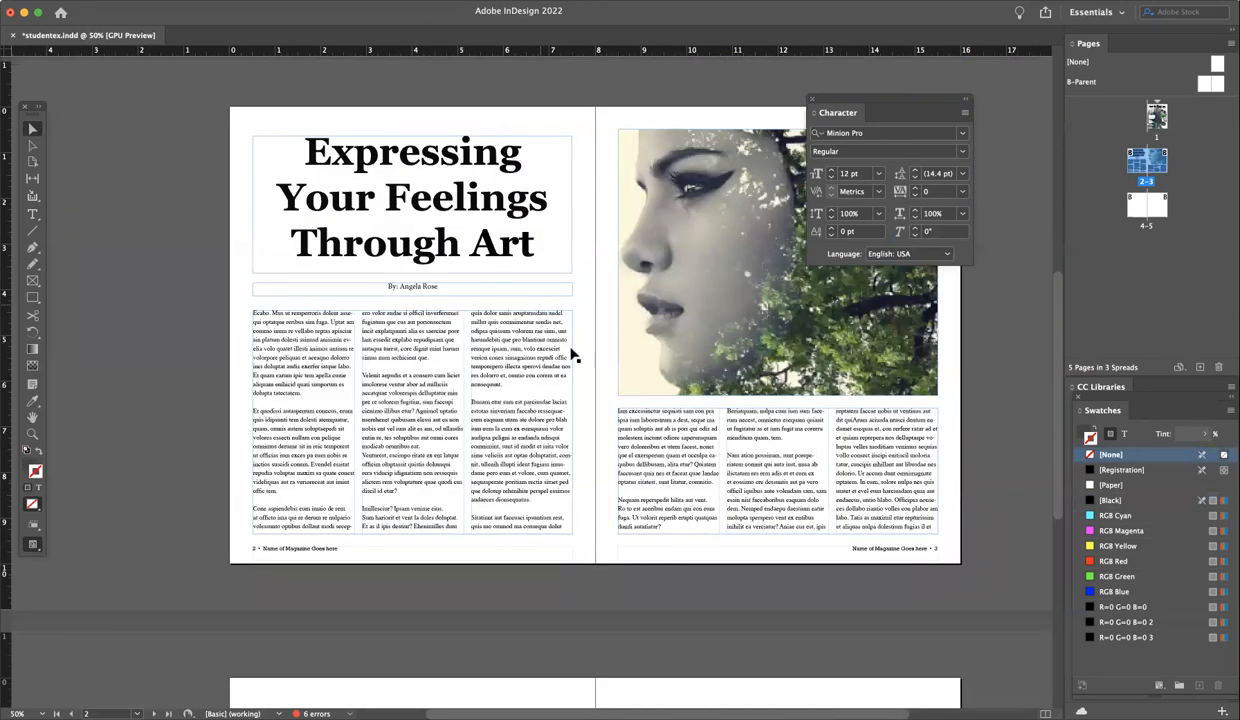
pyautogui.hscroll(2, 573, 355)
pyautogui.click(303, 1)
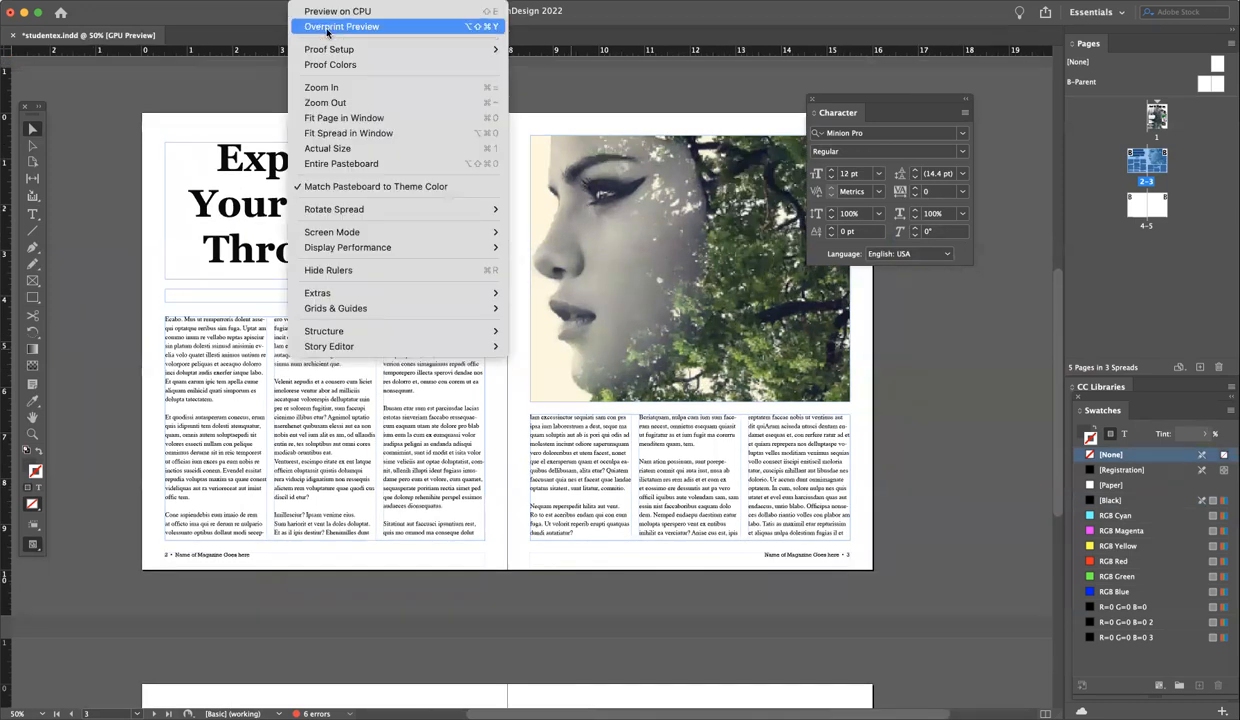
pyautogui.click(330, 26)
pyautogui.click(739, 410)
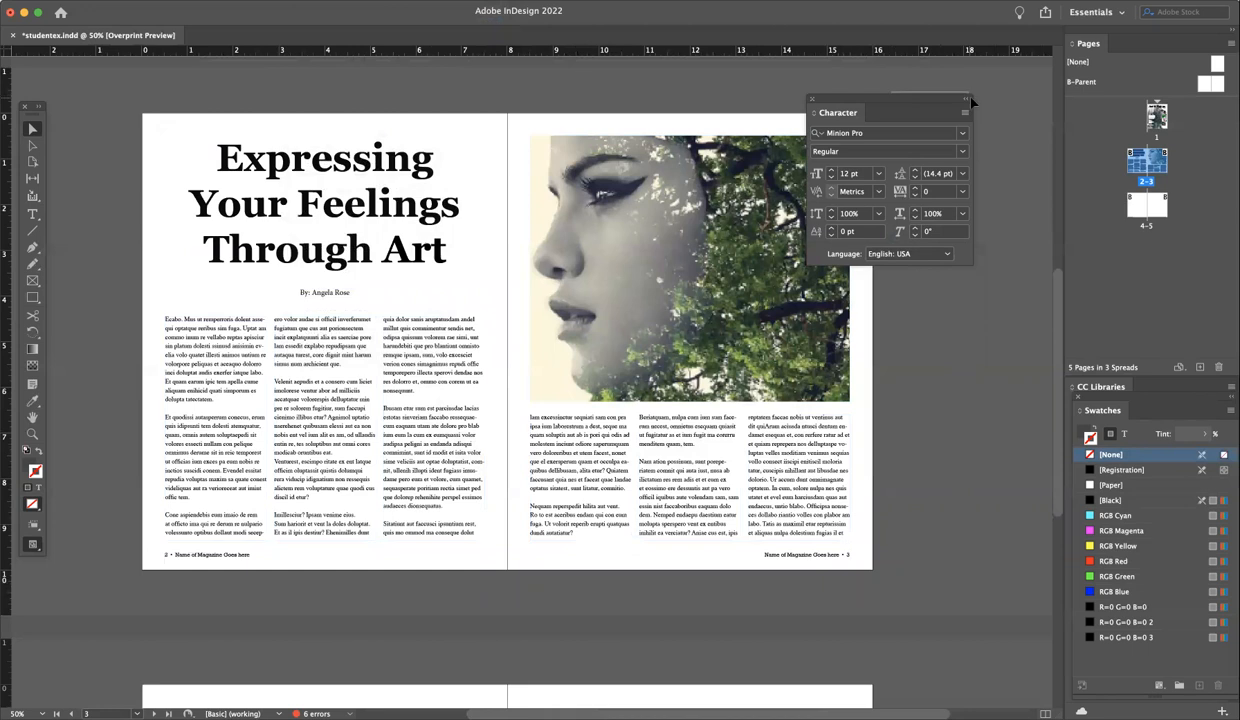
pyautogui.moveTo(912, 97); pyautogui.dragTo(1039, 117)
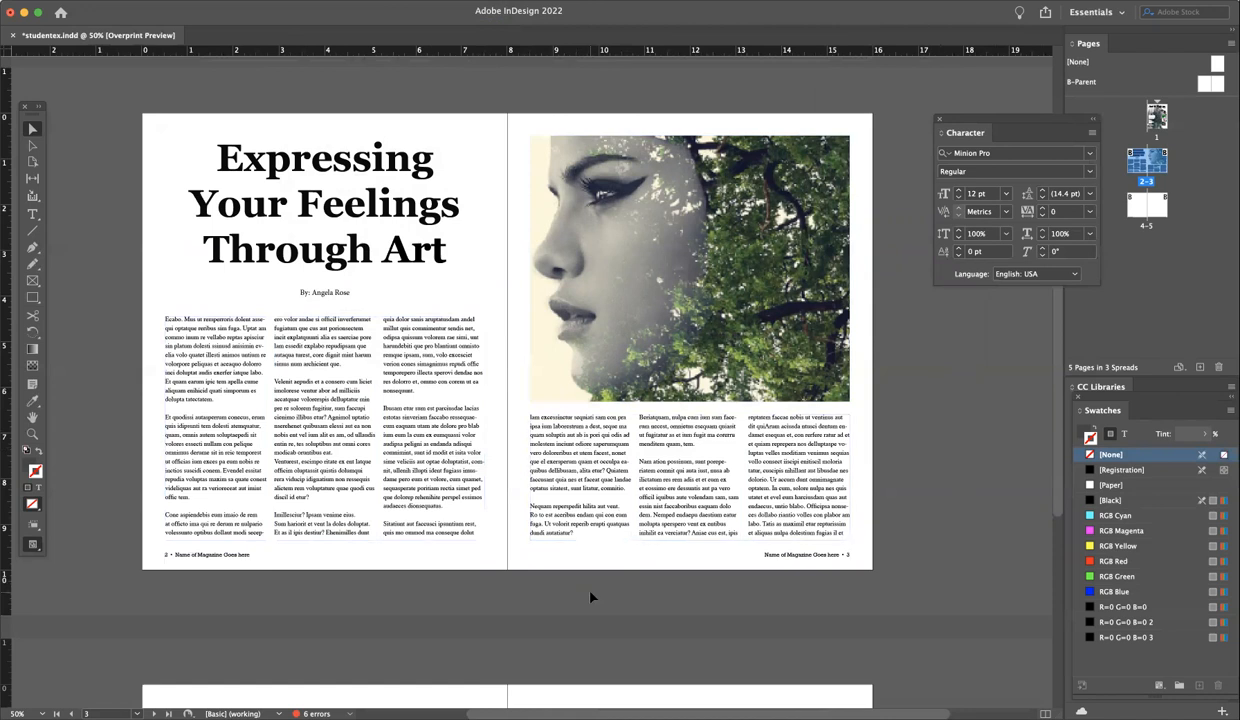
# Remove the blank lines before "Et quodissi" and "Cone aspiendebis" in the left page's first column.
pyautogui.press('super+equal')
pyautogui.hscroll(-3, 101, 306)
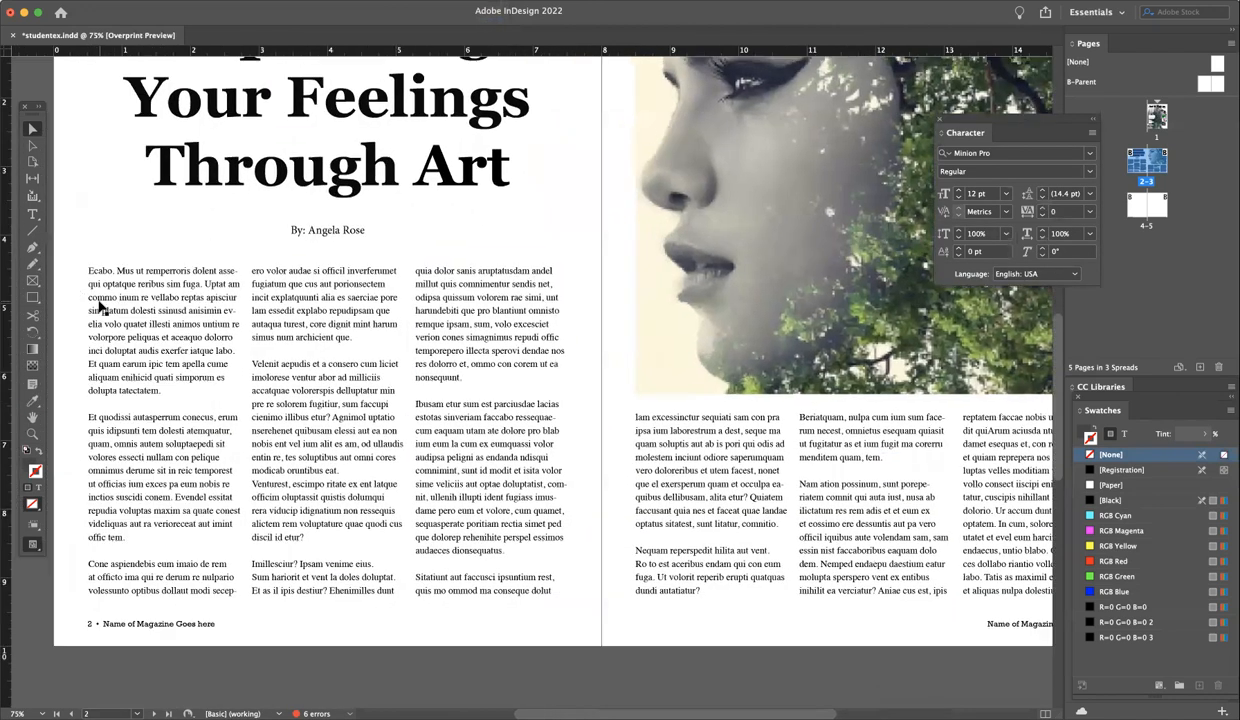
pyautogui.click(33, 214)
pyautogui.hscroll(-1, 137, 357)
pyautogui.click(101, 392)
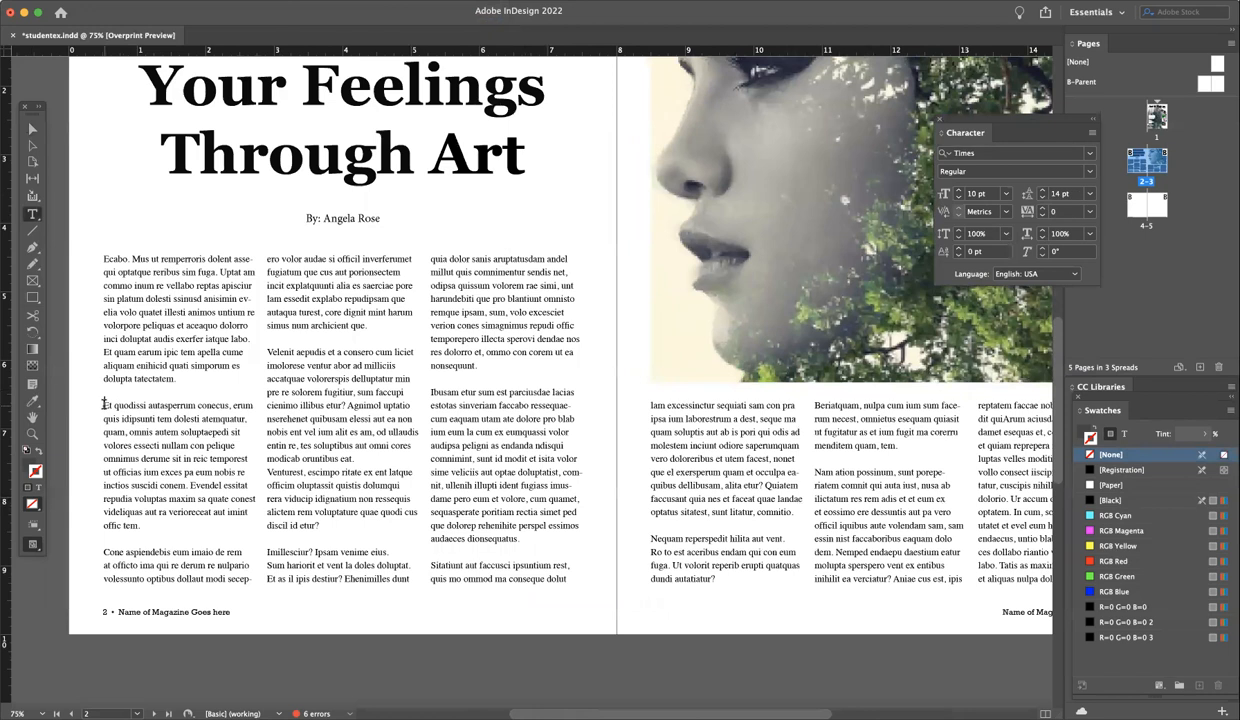
pyautogui.press('BackSpace')
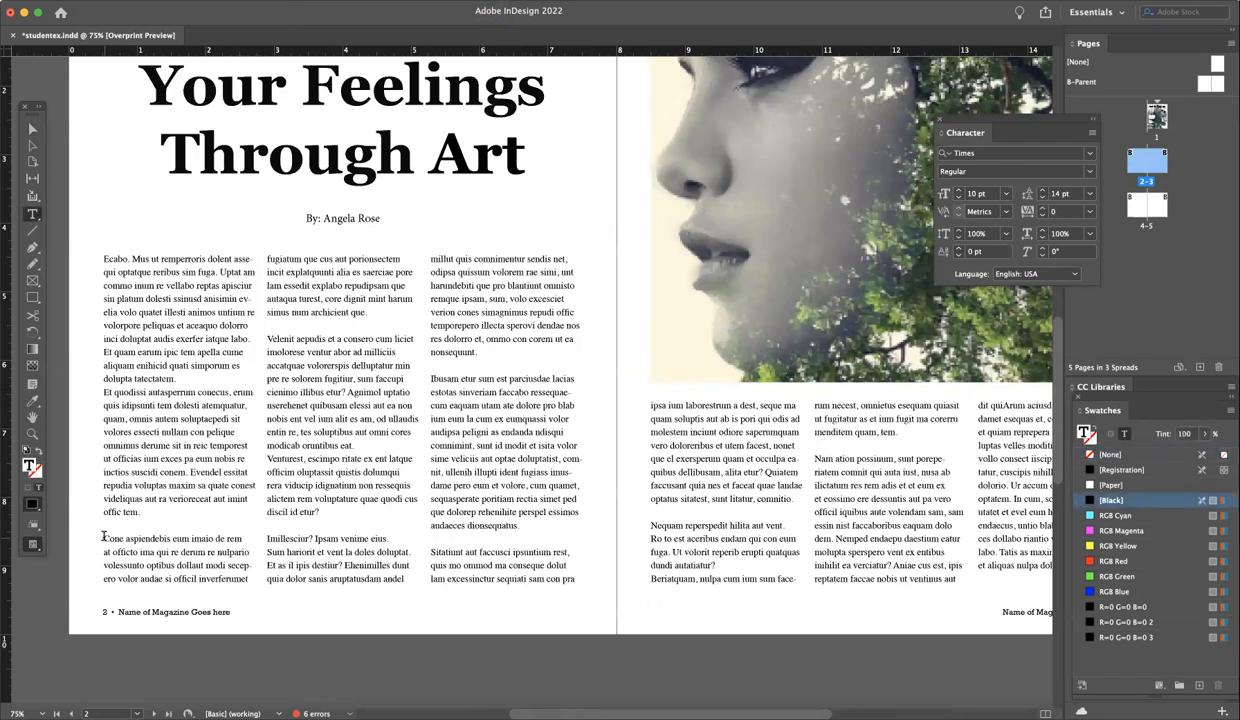
pyautogui.click(103, 536)
pyautogui.press('BackSpace')
# Remove the blank lines between paragraphs in the left page's second and third columns.
pyautogui.click(262, 313)
pyautogui.press('BackSpace')
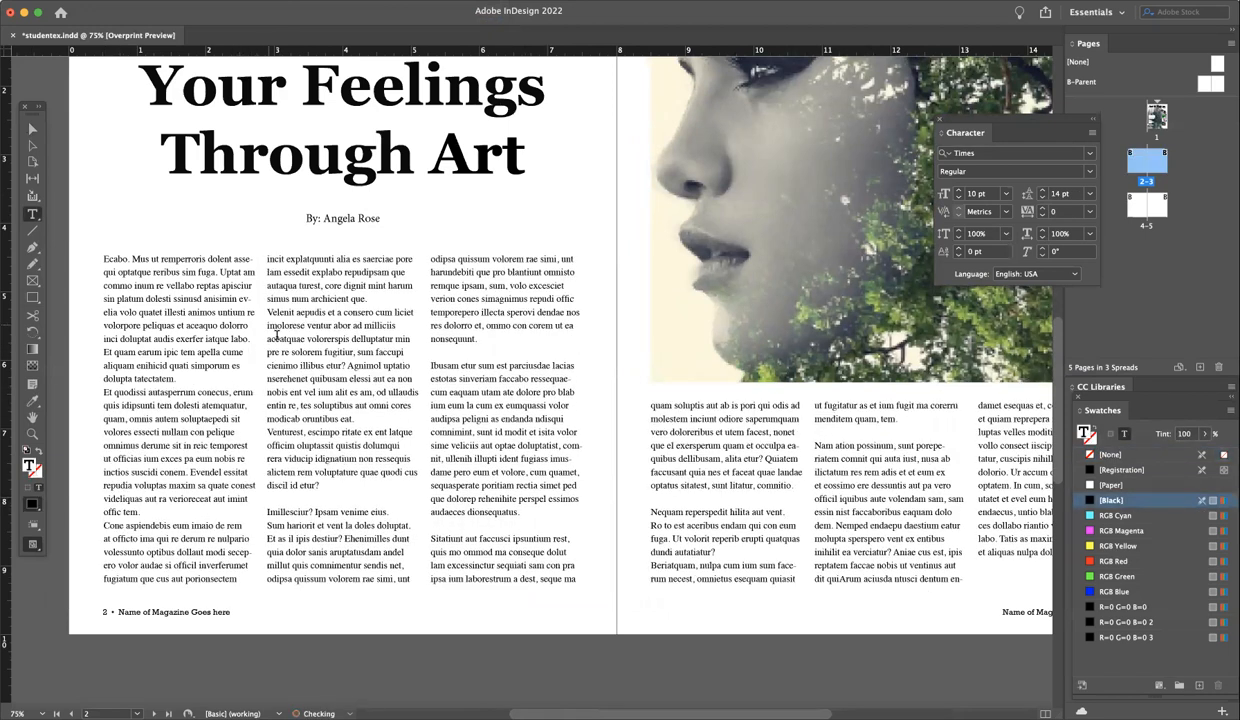
pyautogui.click(267, 511)
pyautogui.press('BackSpace')
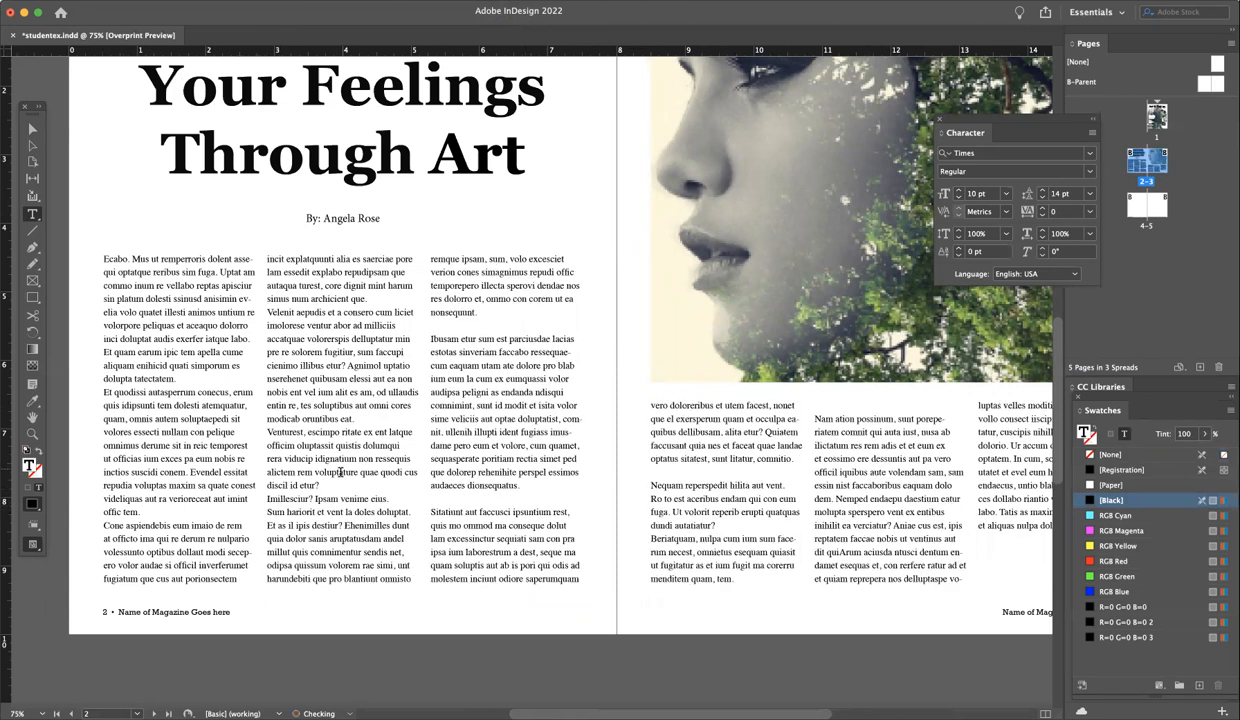
pyautogui.click(433, 330)
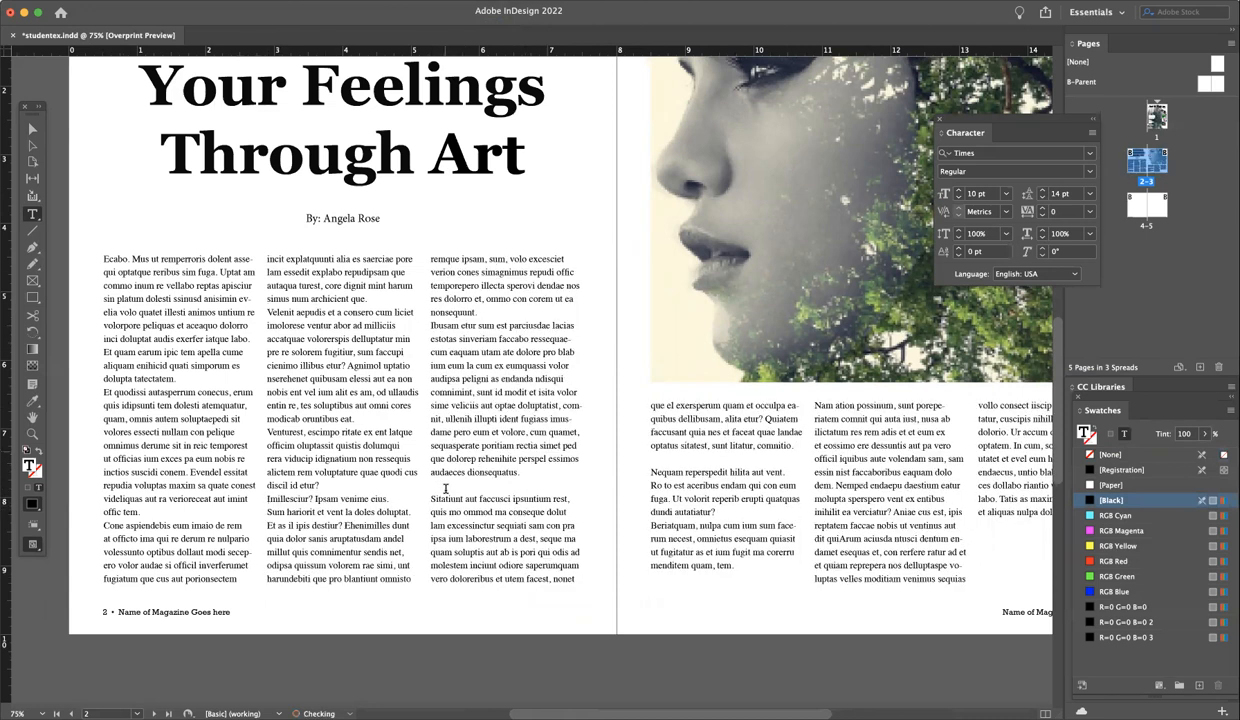
pyautogui.press('BackSpace')
# Remove the blank lines before "Nequam reperspedit" and "Nam ation possinum" on the right page.
pyautogui.click(641, 452)
pyautogui.press('BackSpace')
pyautogui.click(651, 562)
pyautogui.press('BackSpace')
pyautogui.hscroll(2, 733, 553)
pyautogui.scroll(1, 733, 553)
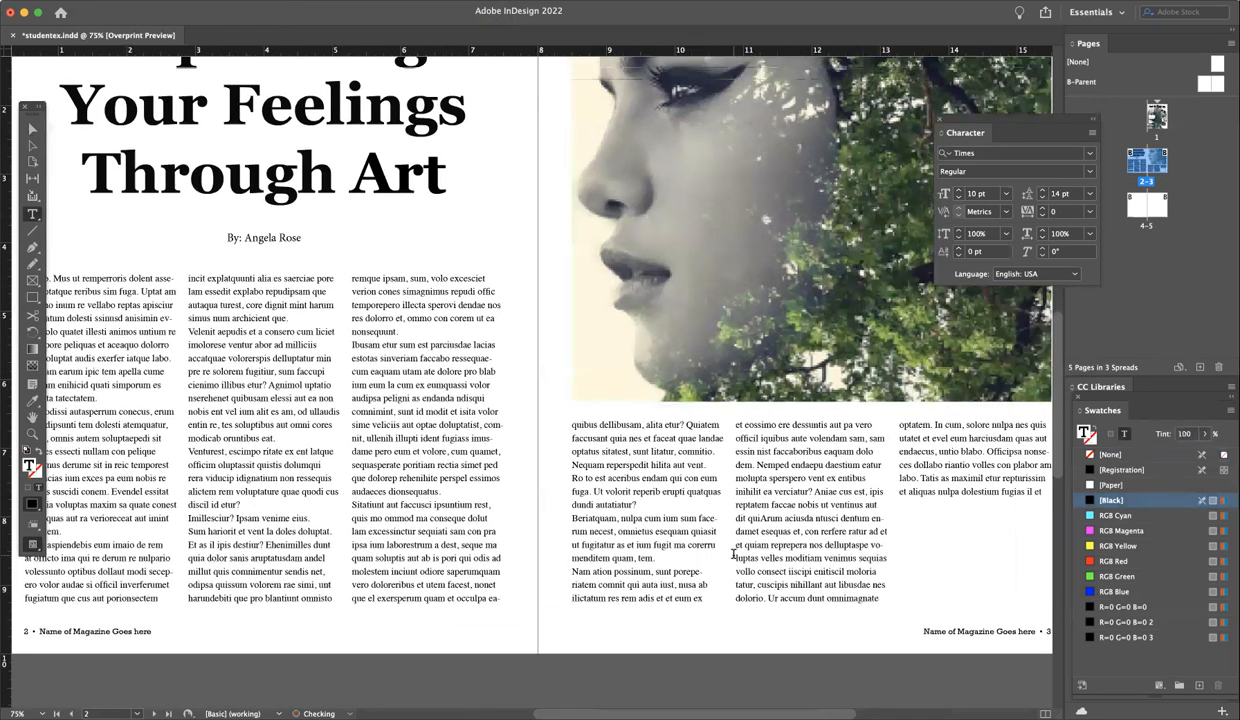
pyautogui.hscroll(-2, 603, 417)
pyautogui.scroll(-1, 603, 417)
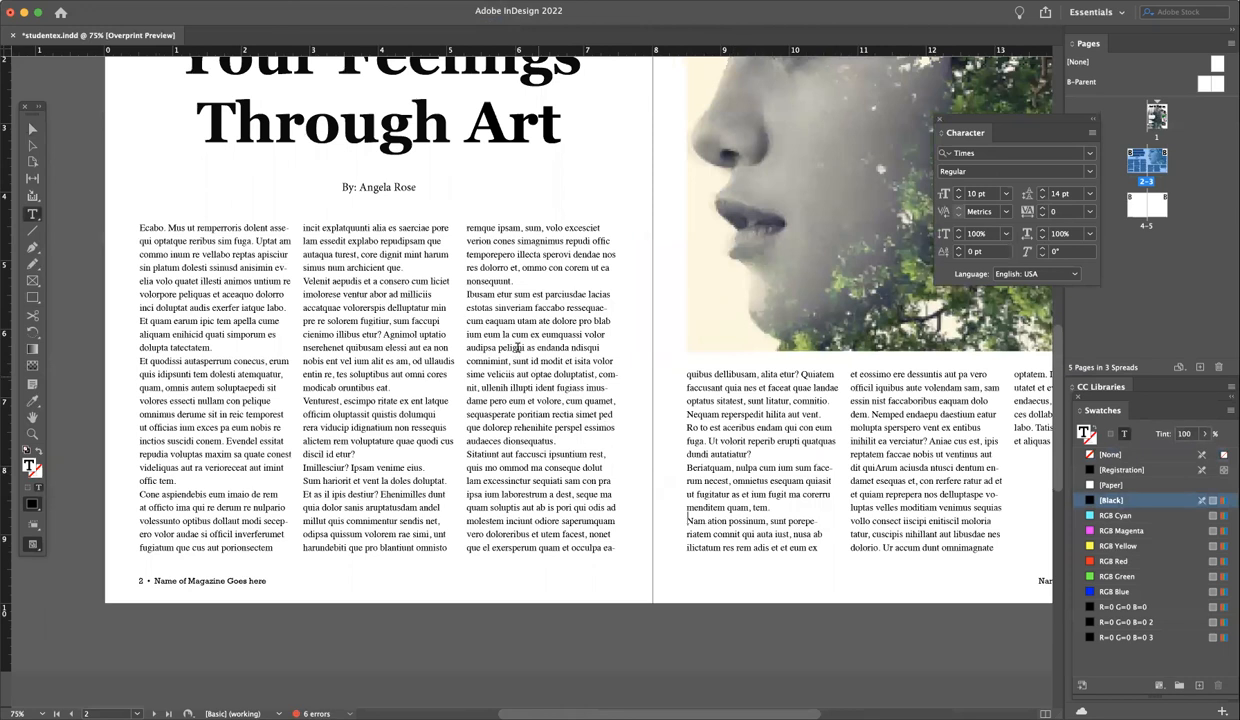
# Select all the threaded body text and show the Paragraph Styles panel over the photo.
pyautogui.press('super+a')
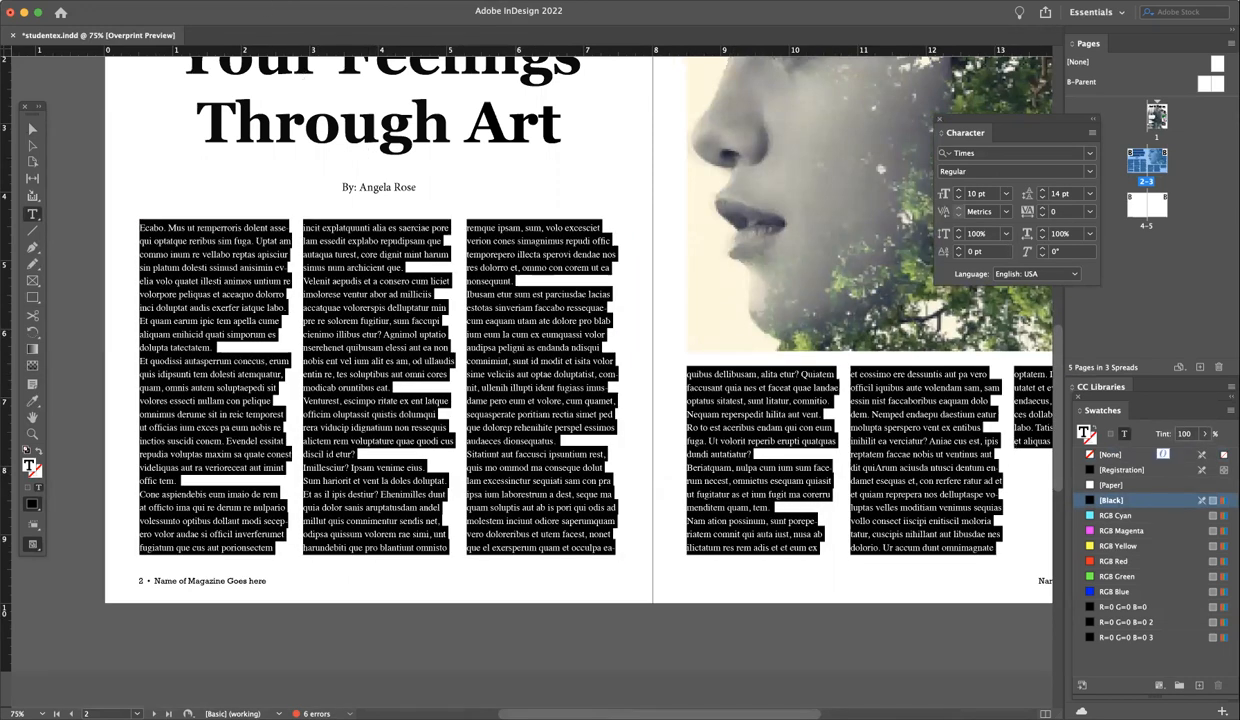
pyautogui.click(192, 1)
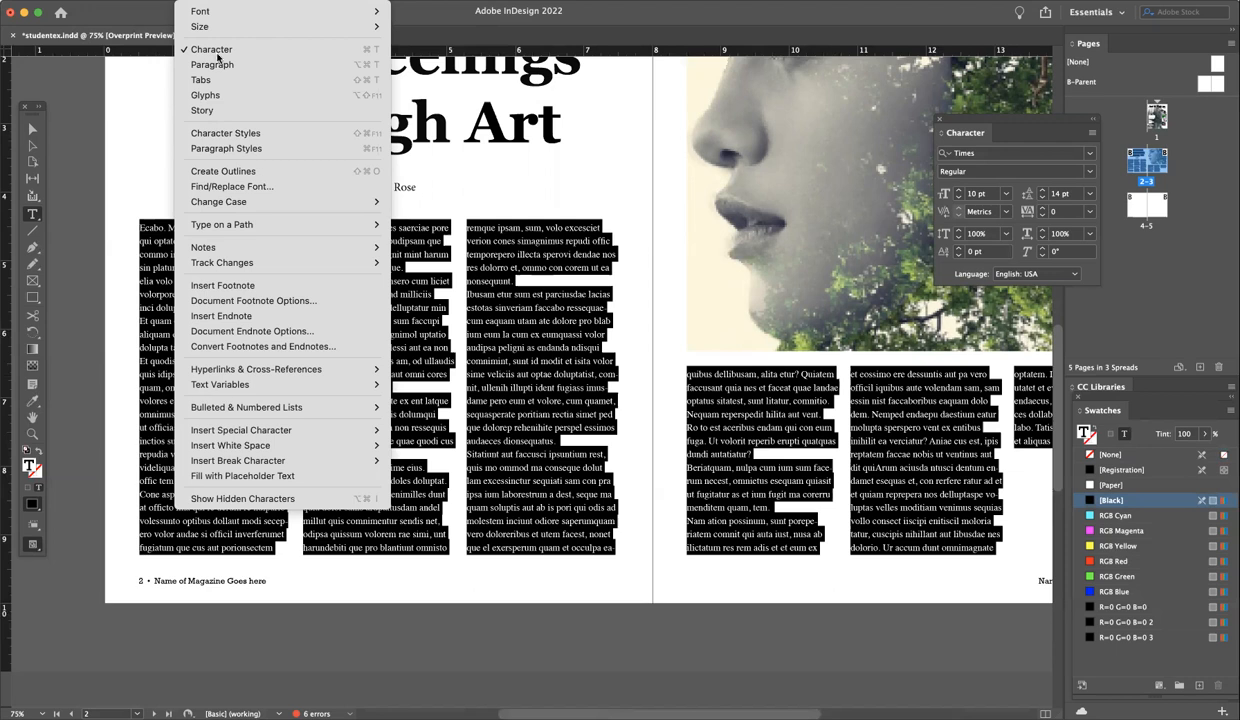
pyautogui.click(221, 148)
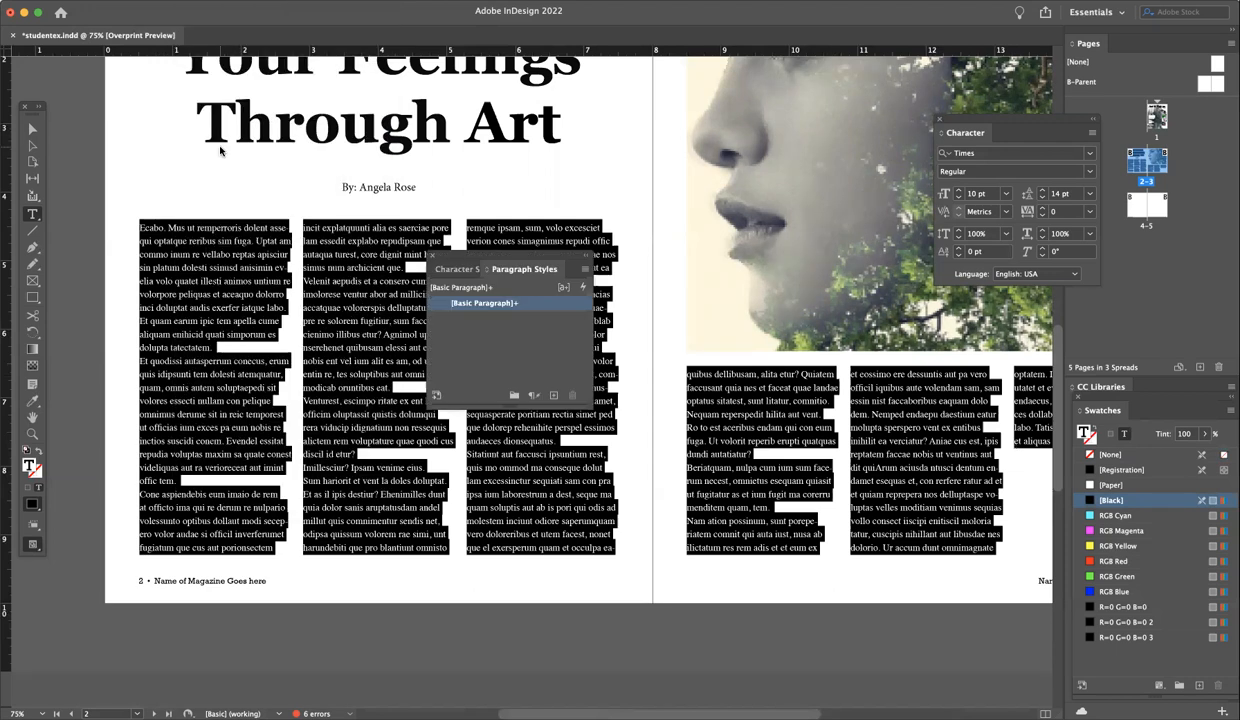
pyautogui.moveTo(459, 259); pyautogui.dragTo(721, 140)
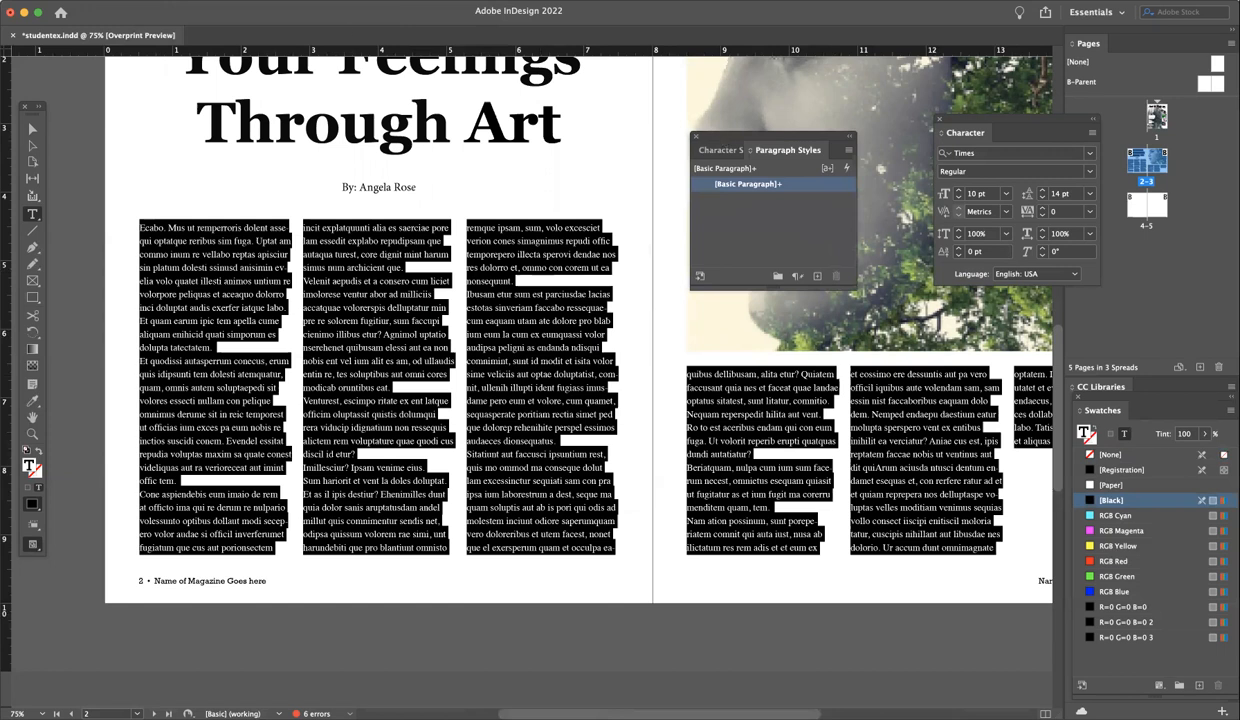
pyautogui.click(199, 1)
pyautogui.moveTo(162, 1)
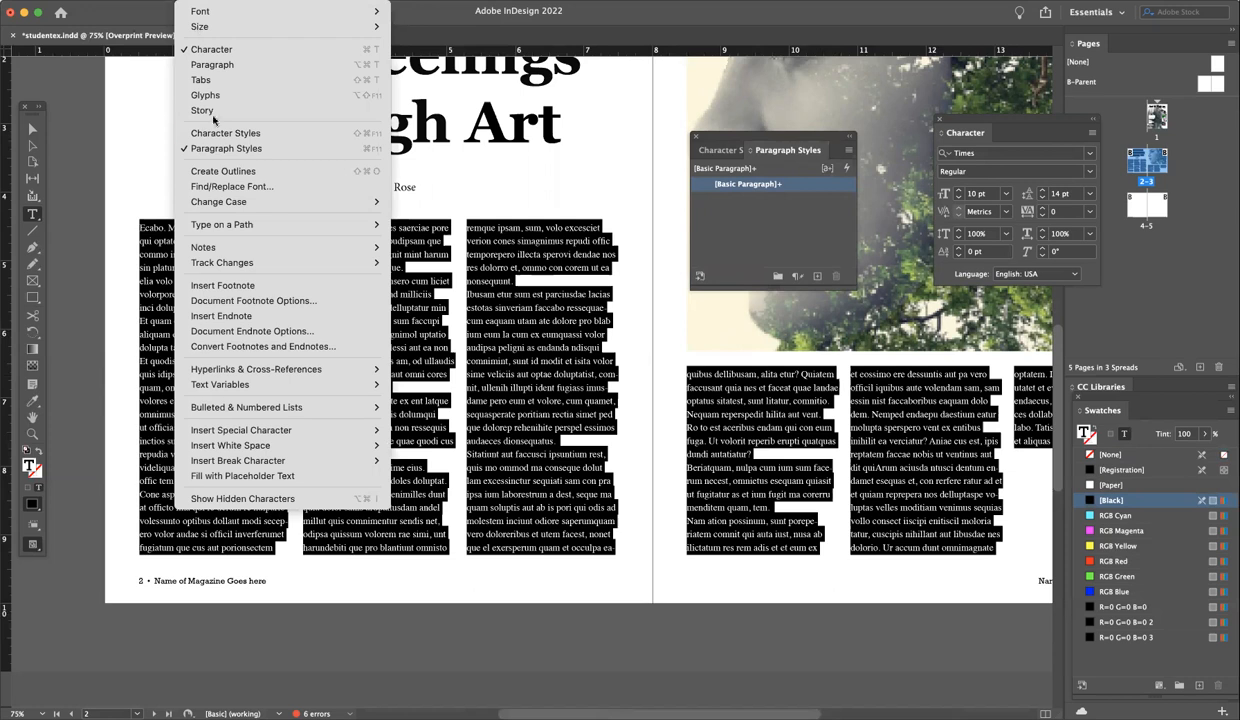
pyautogui.click(733, 140)
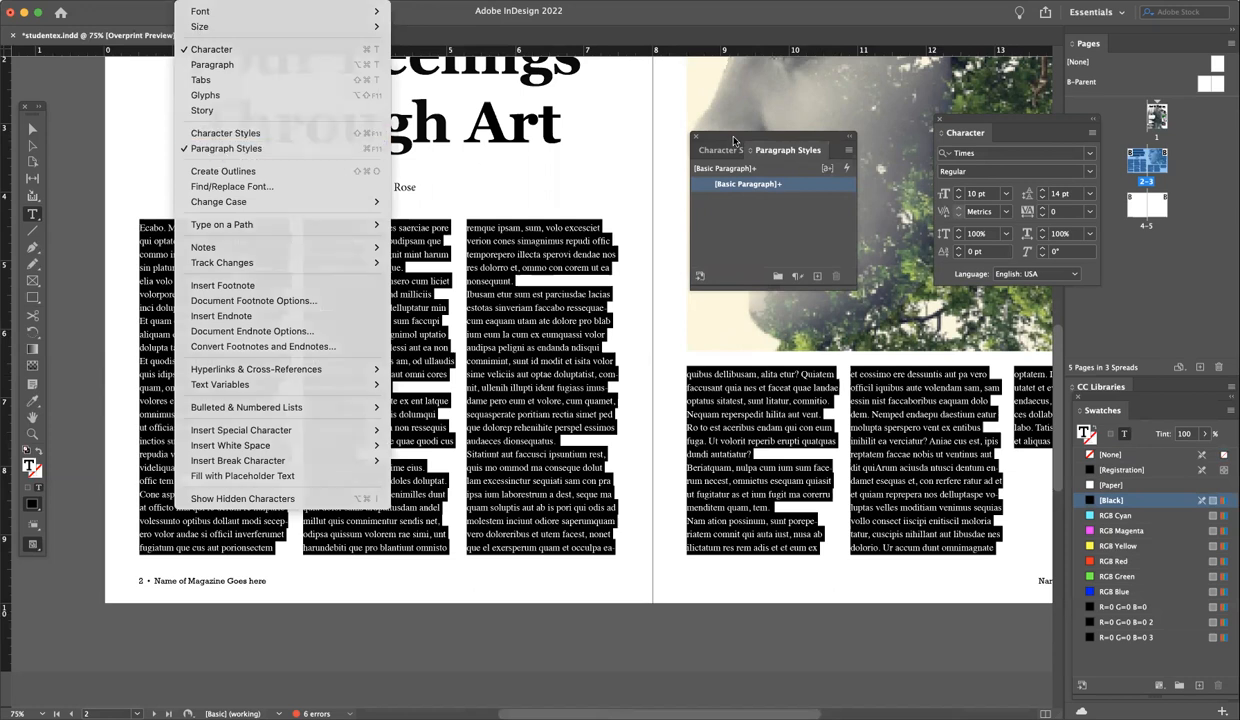
# Create a new paragraph style from the selected body text and name it "Body Copy".
pyautogui.click(796, 196)
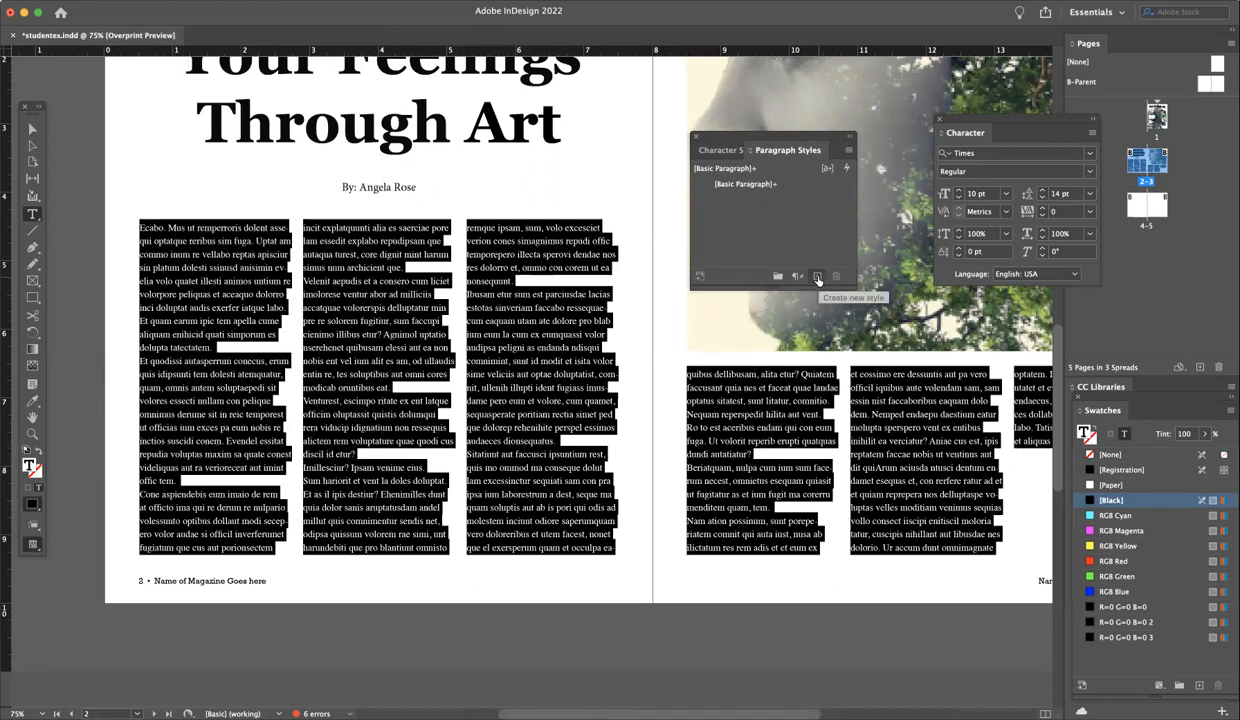
pyautogui.click(818, 277)
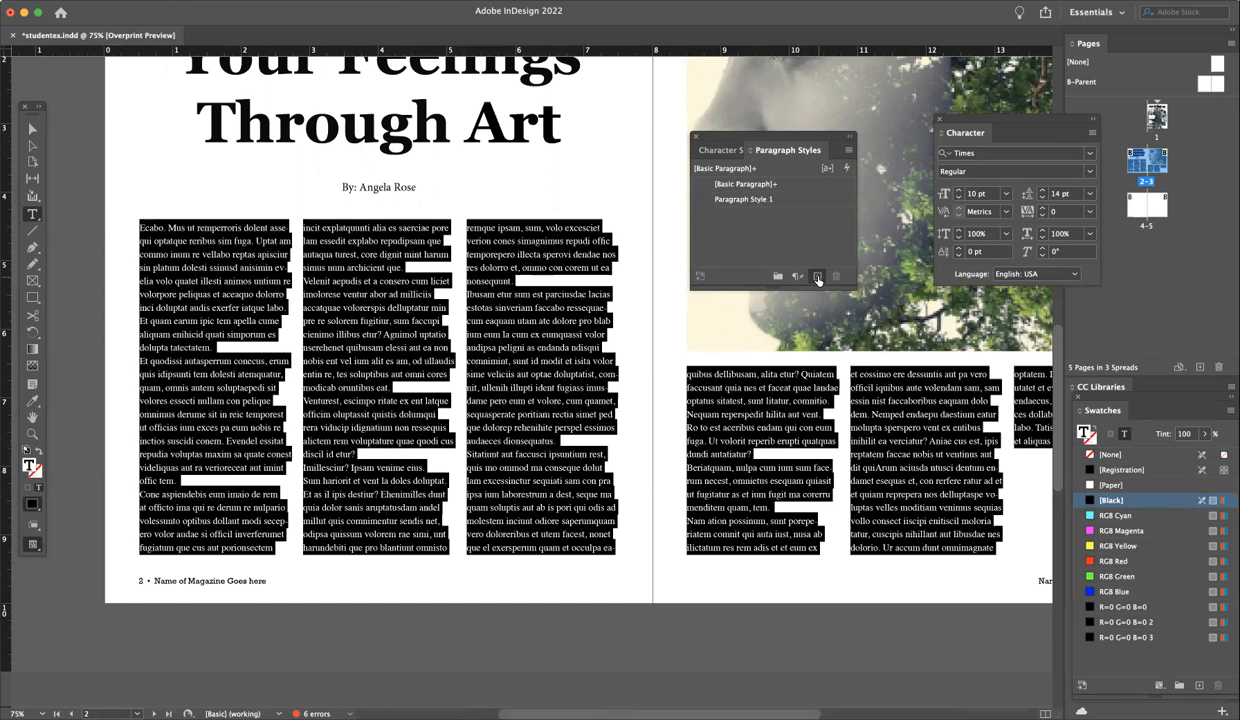
pyautogui.doubleClick(742, 200)
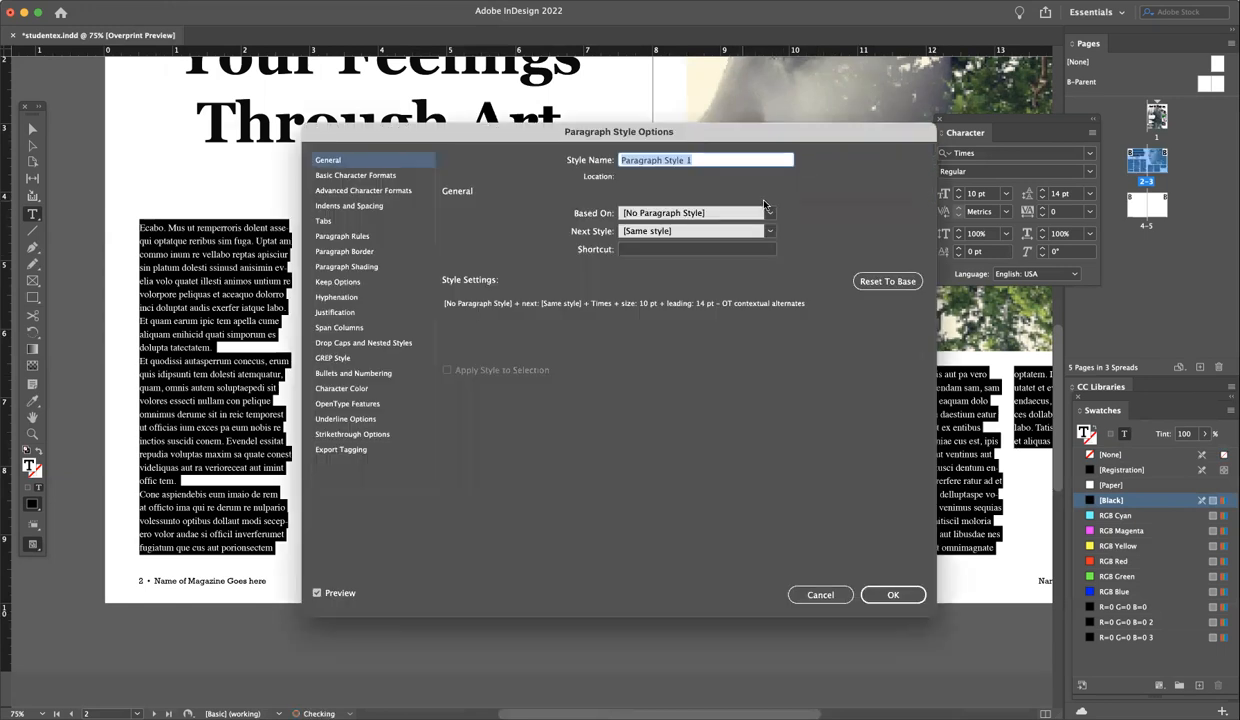
pyautogui.write('Body Copy')
# Set the Body Copy style's first line indent to 0.125 in, confirm the style options and deselect the text.
pyautogui.click(382, 173)
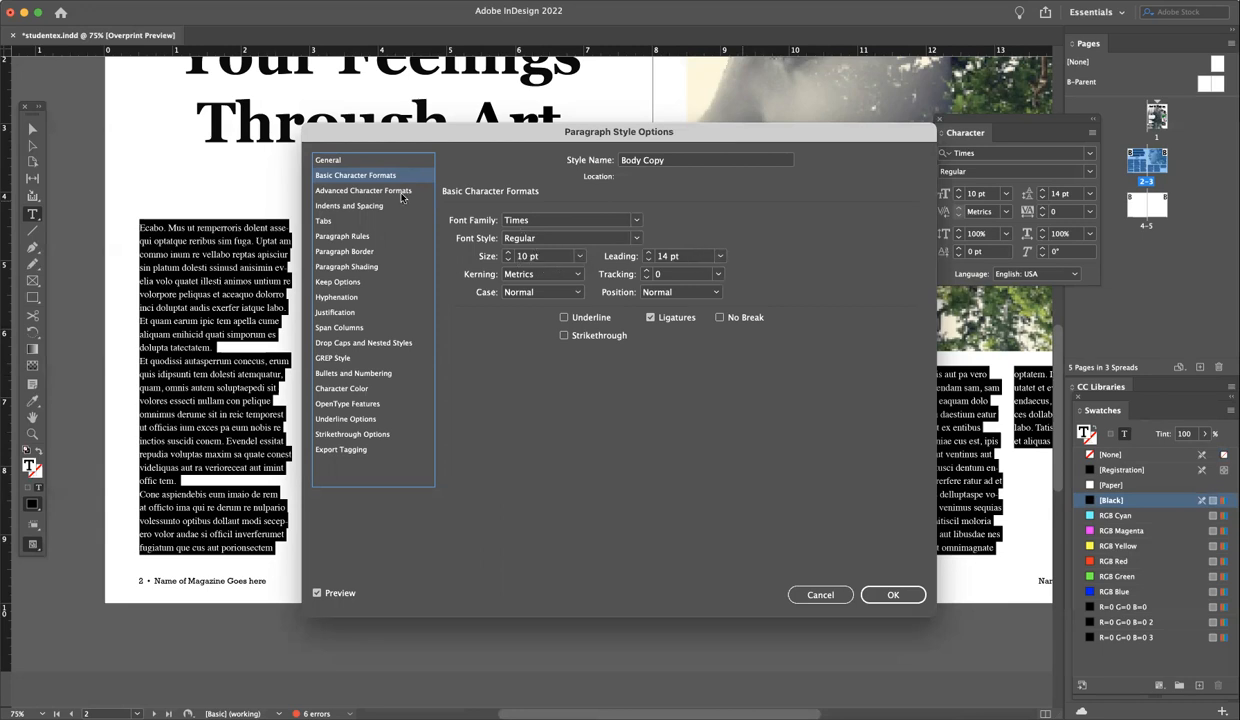
pyautogui.click(350, 206)
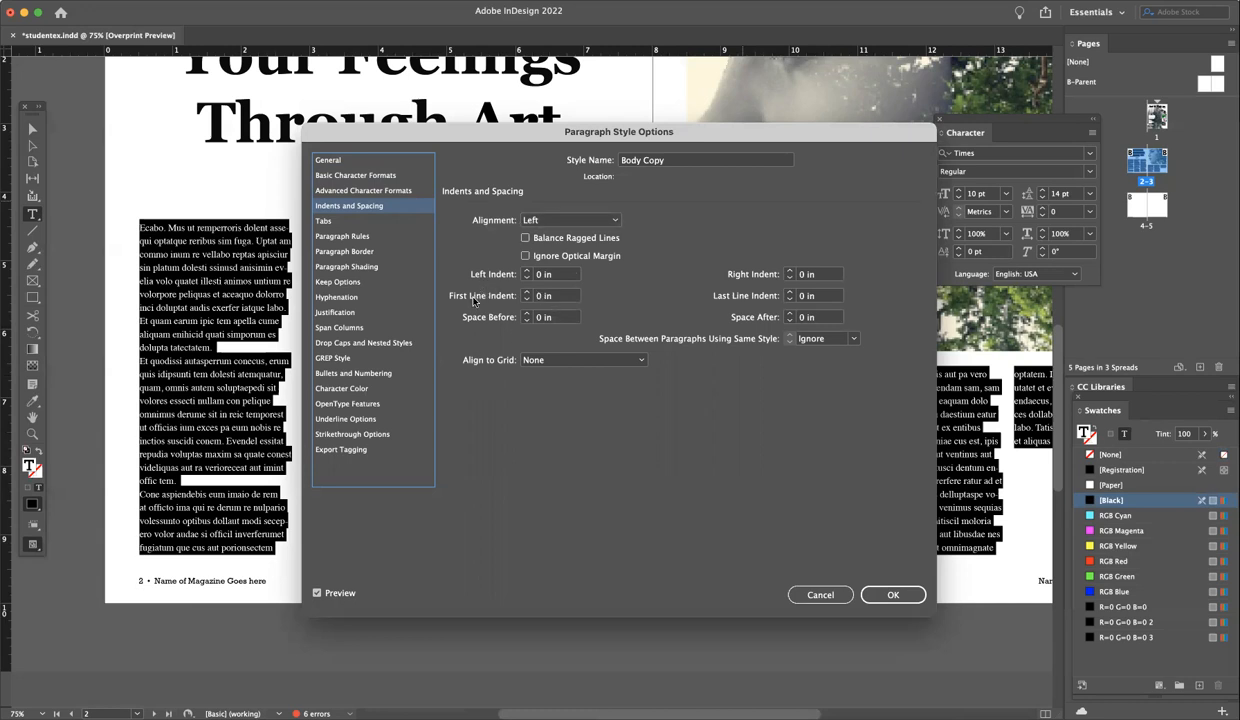
pyautogui.click(527, 292)
pyautogui.click(527, 292)
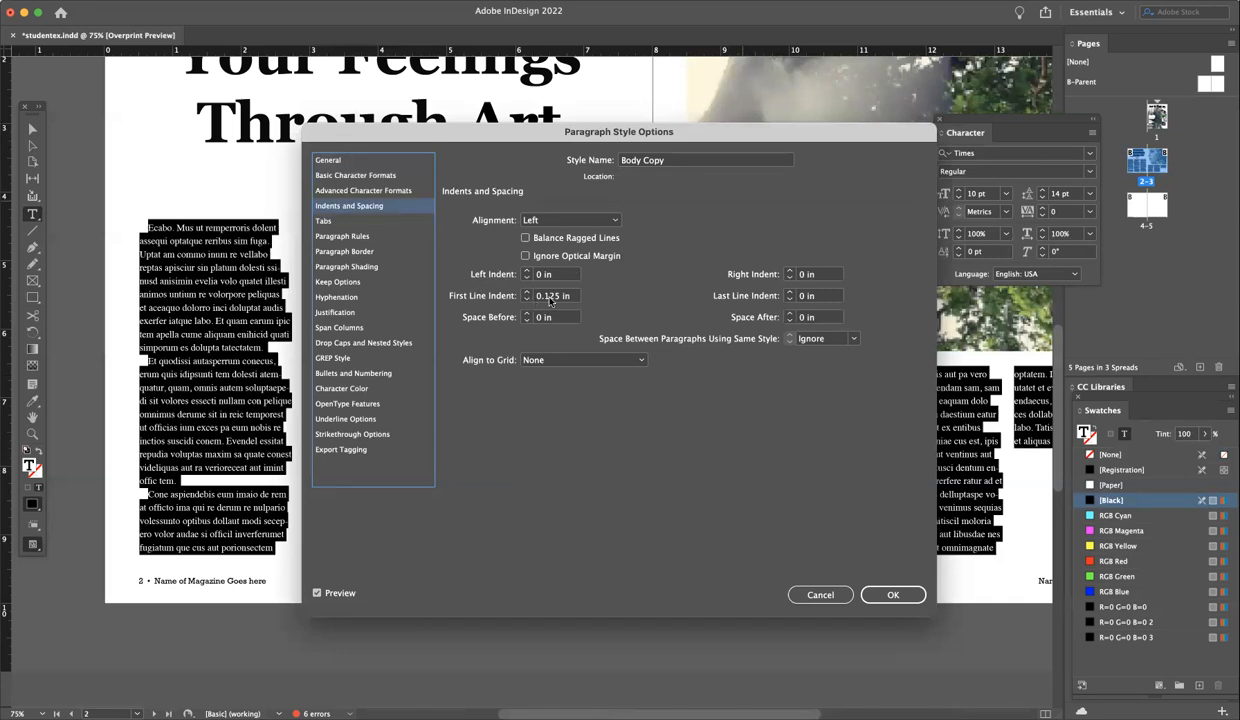
pyautogui.click(878, 593)
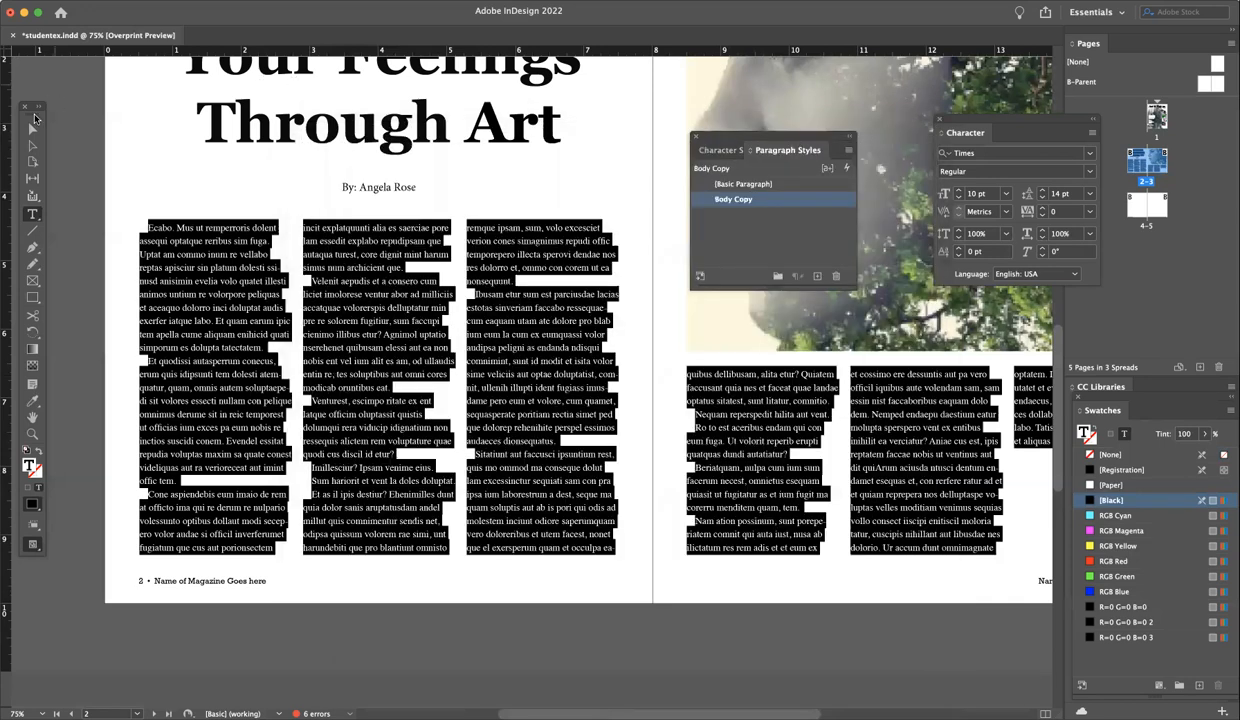
pyautogui.click(32, 128)
pyautogui.click(74, 150)
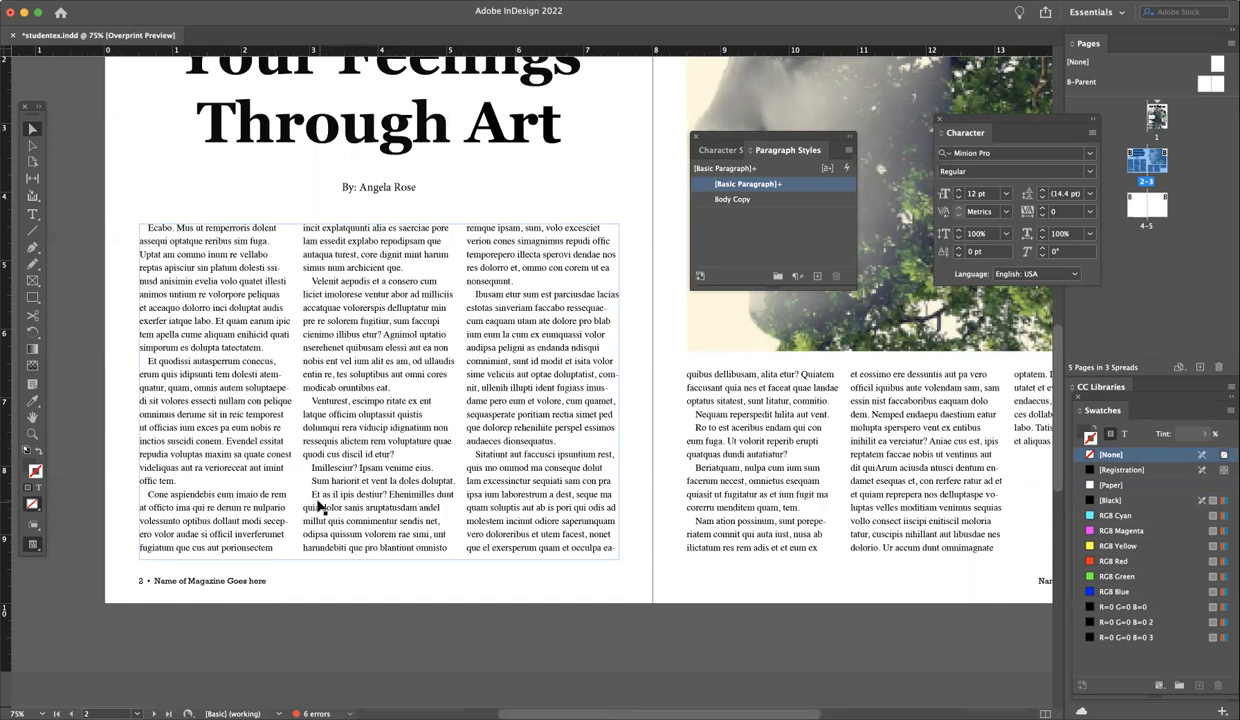
pyautogui.click(32, 214)
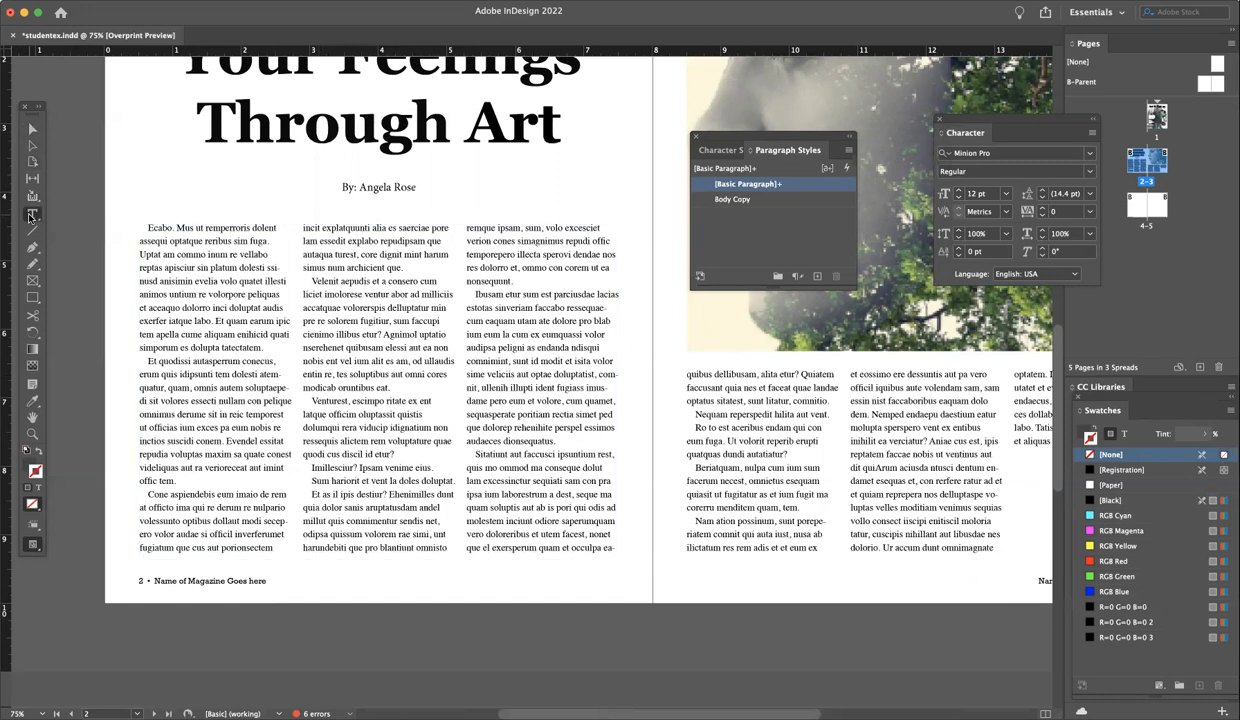
# Join the short paragraphs starting "Sum hariorit", "Et as il ipis" and "Ro to est aceribus" to the paragraphs before them.
pyautogui.click(311, 467)
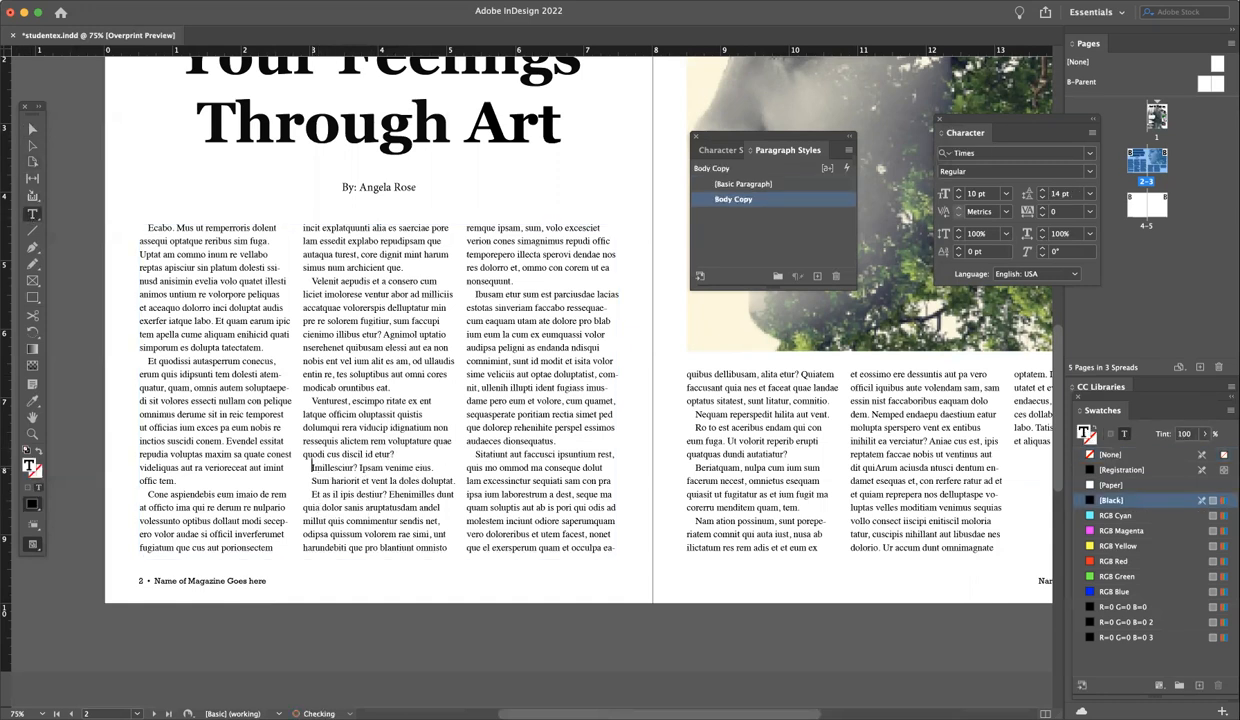
pyautogui.press('BackSpace')
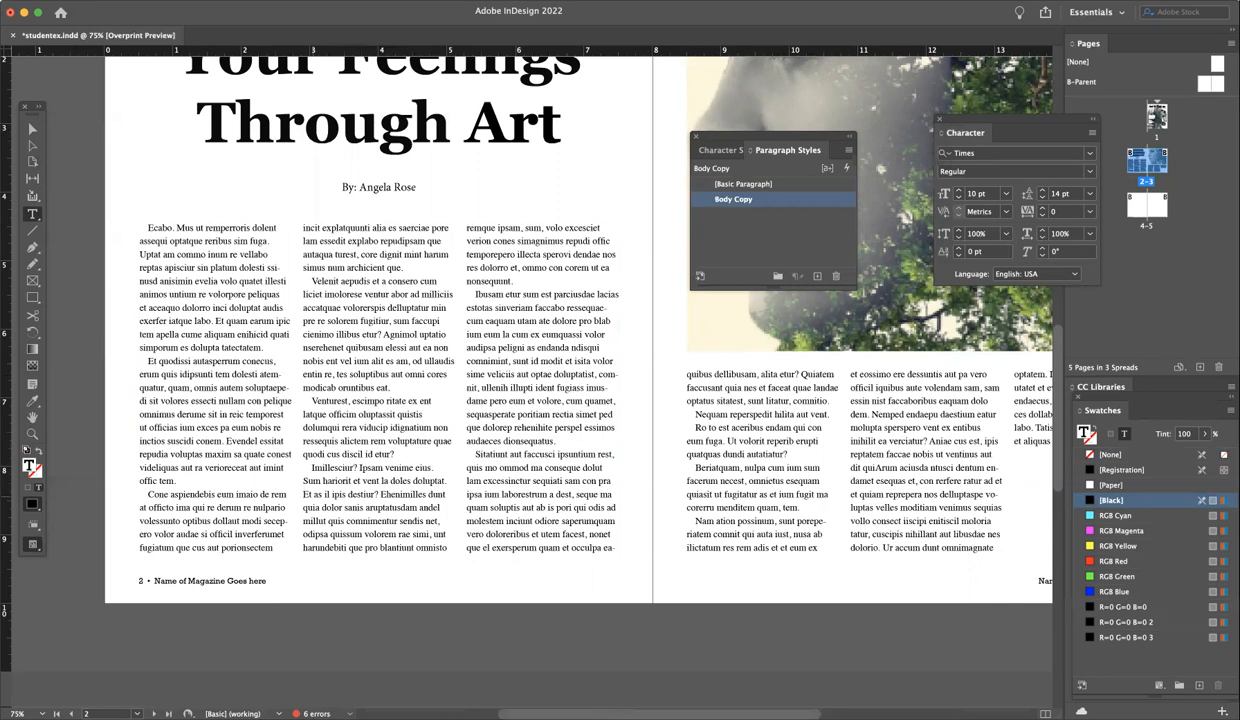
pyautogui.scroll(-1, 484, 524)
pyautogui.hscroll(1, 484, 524)
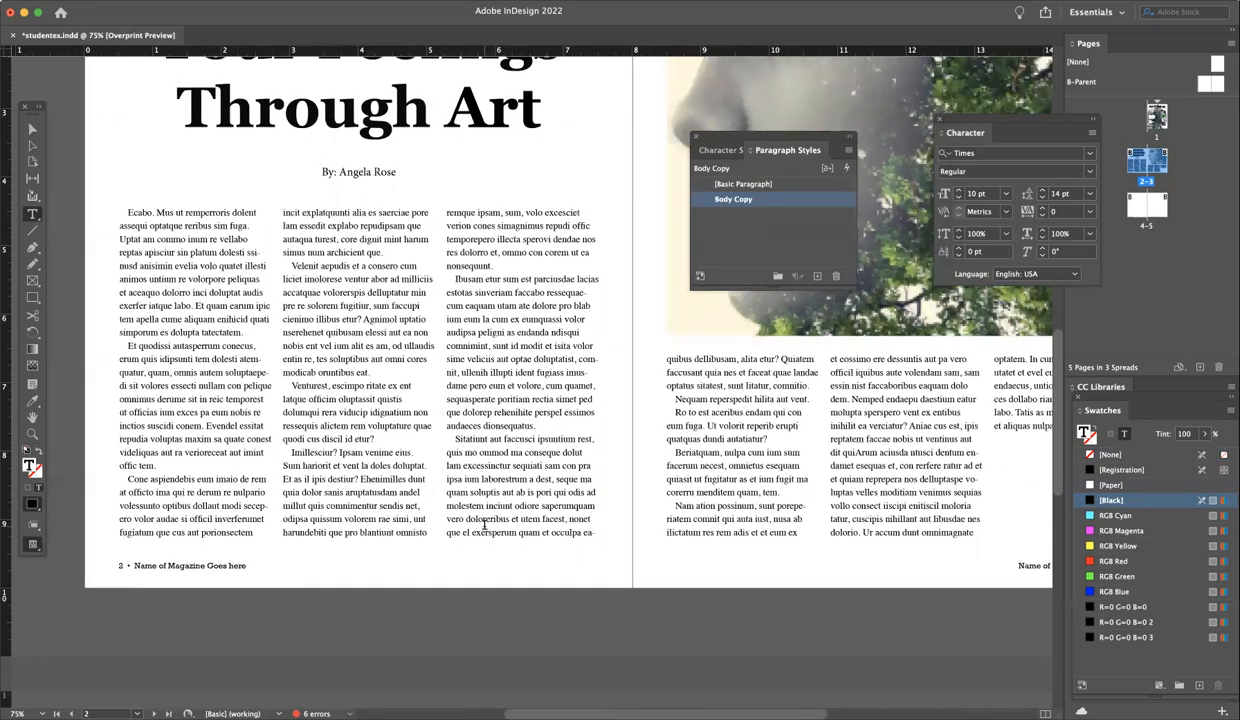
pyautogui.scroll(2, 484, 524)
pyautogui.hscroll(3, 484, 524)
pyautogui.press('BackSpace')
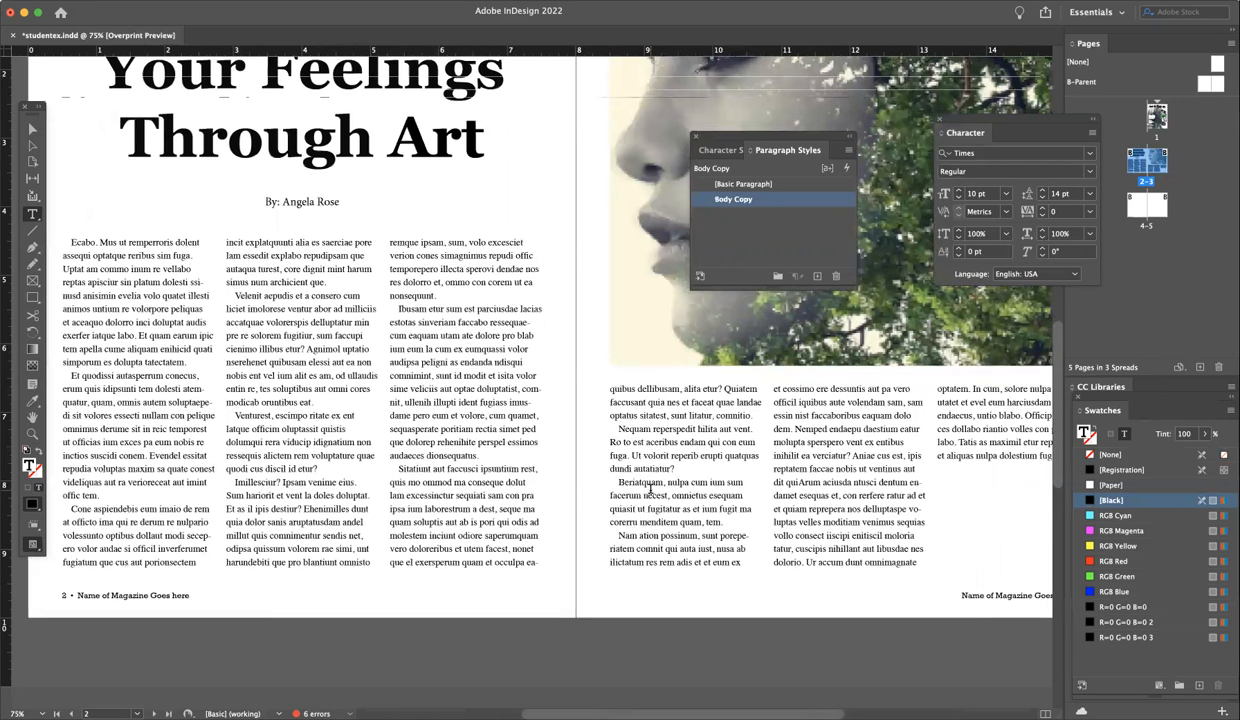
# Fill the rest of the last column on page 3 with placeholder text, continuing from the end of the existing body text.
pyautogui.scroll(-1, 650, 488)
pyautogui.hscroll(1, 650, 488)
pyautogui.scroll(2, 651, 488)
pyautogui.hscroll(2, 651, 488)
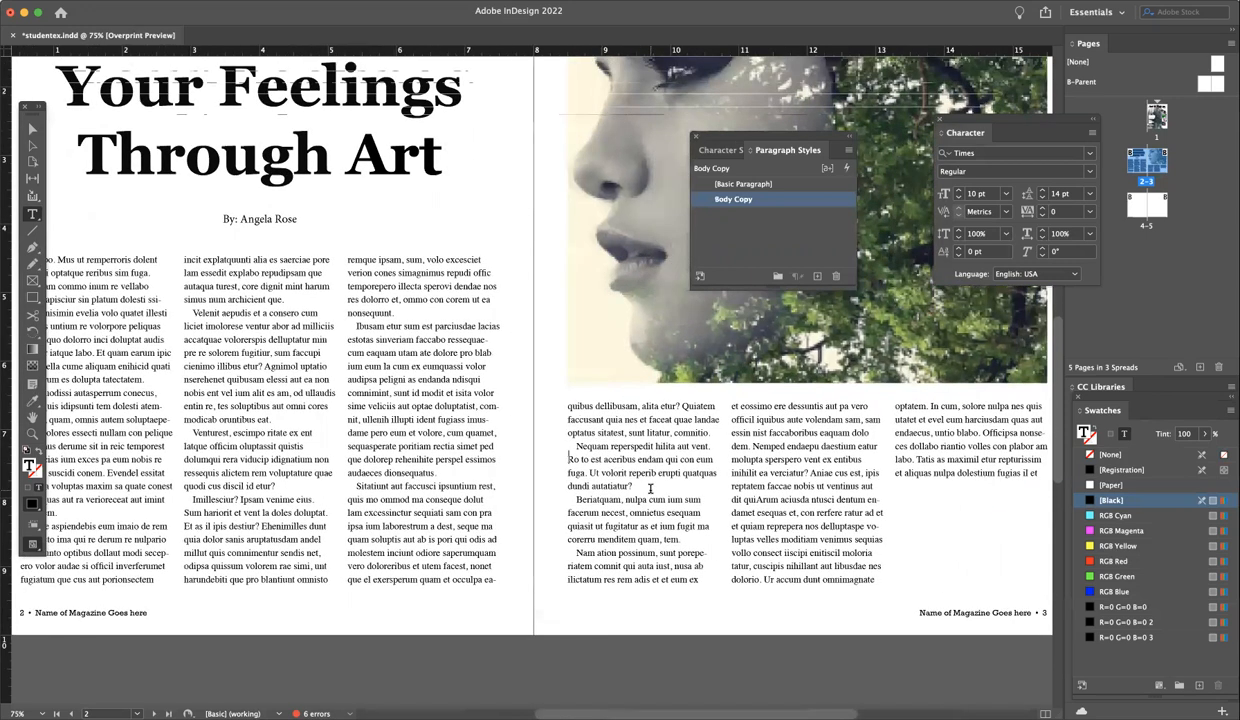
pyautogui.scroll(-1, 650, 488)
pyautogui.hscroll(-3, 650, 488)
pyautogui.hscroll(-1, 650, 488)
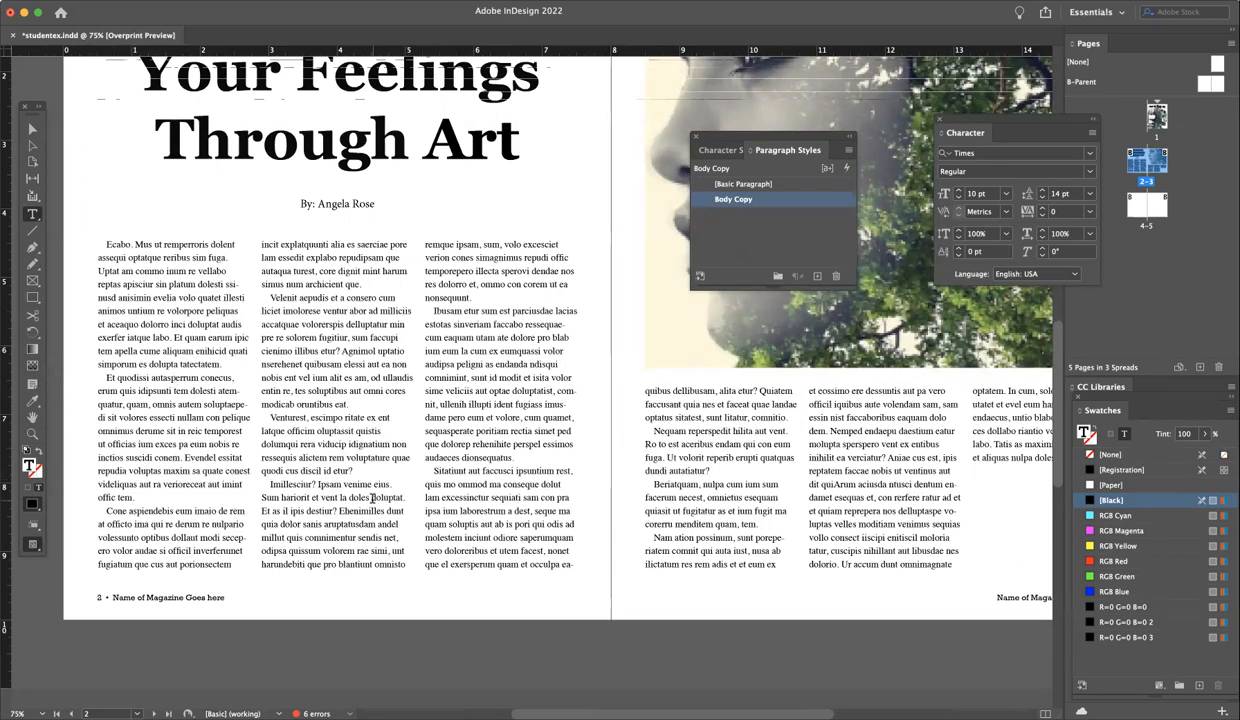
pyautogui.hscroll(1, 373, 497)
pyautogui.hscroll(2, 372, 497)
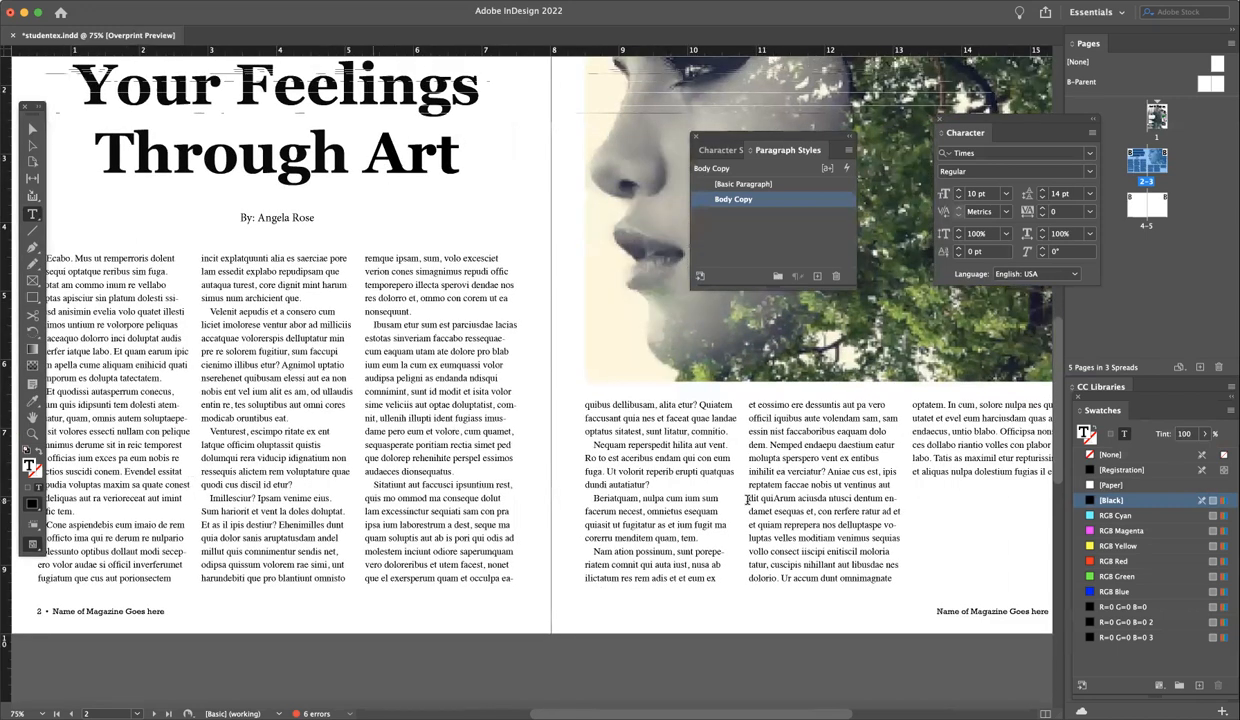
pyautogui.hscroll(4, 889, 437)
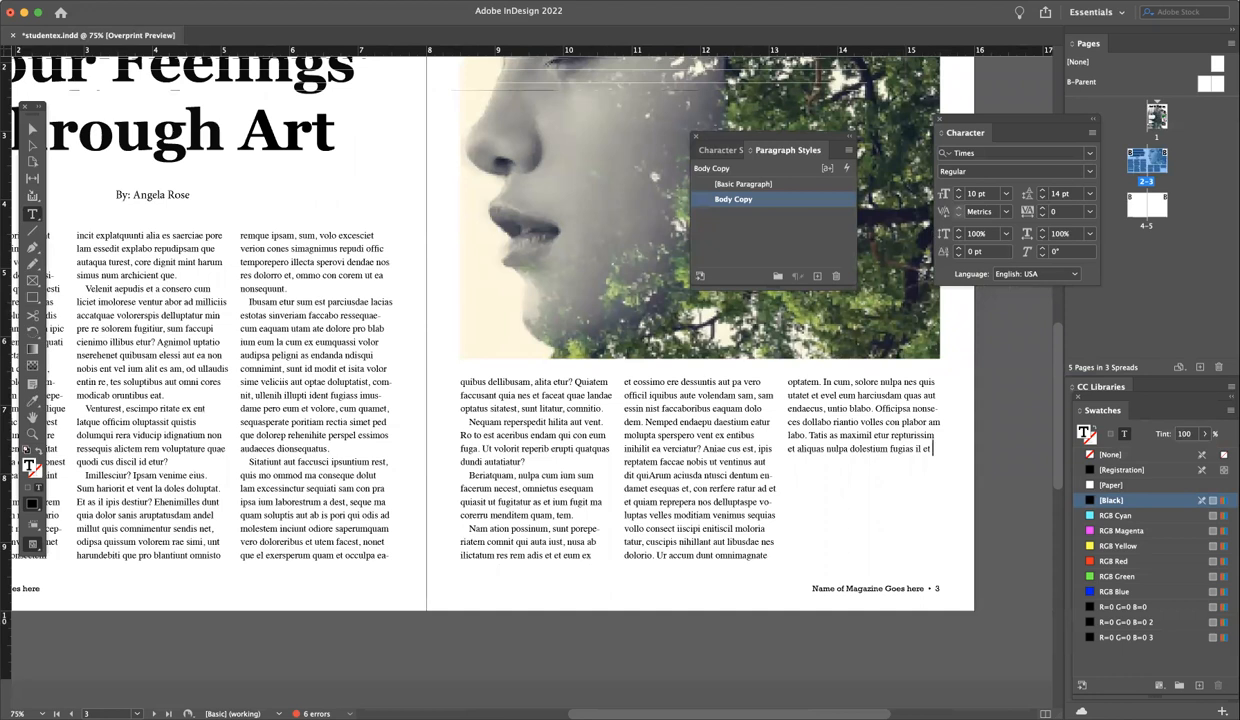
pyautogui.click(190, 1)
pyautogui.click(236, 474)
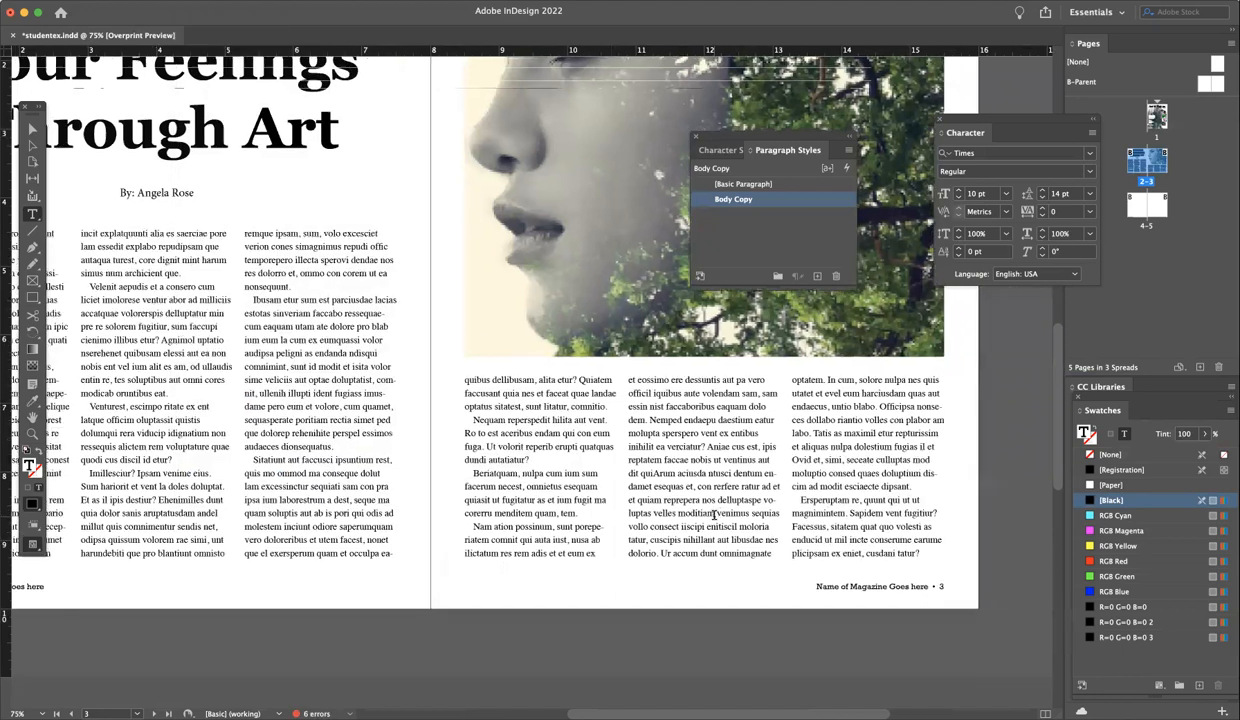
# Deselect the text frame, show the whole spread at 50% and move the Paragraph Styles panel off the photo, below the Character panel.
pyautogui.hscroll(-3, 713, 515)
pyautogui.scroll(2, 713, 515)
pyautogui.hscroll(-3, 713, 515)
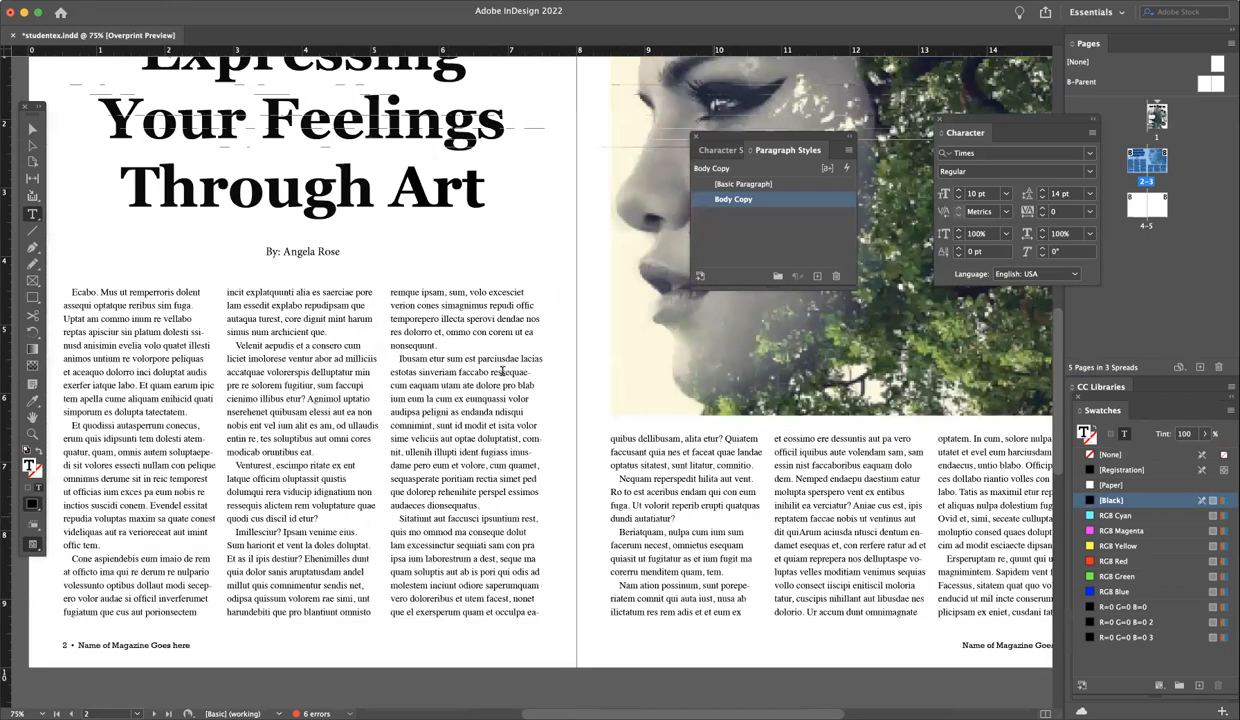
pyautogui.hscroll(-1, 473, 341)
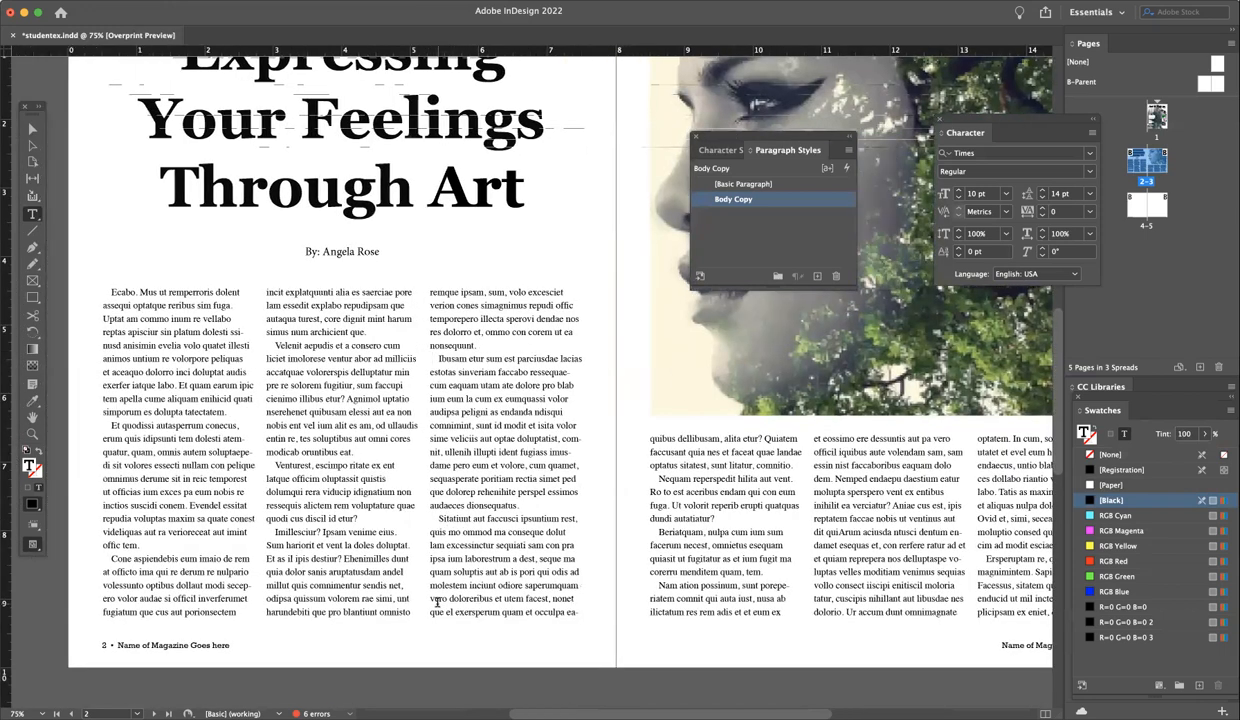
pyautogui.click(32, 131)
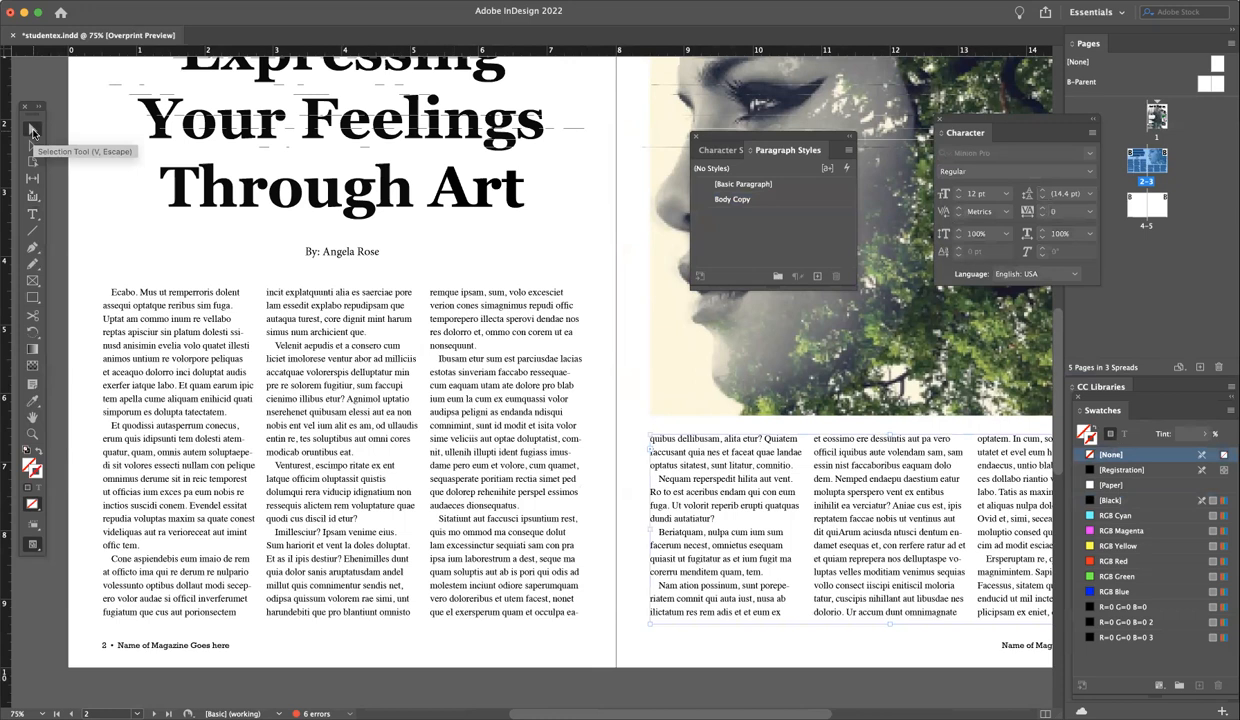
pyautogui.press('super+minus')
pyautogui.click(230, 494)
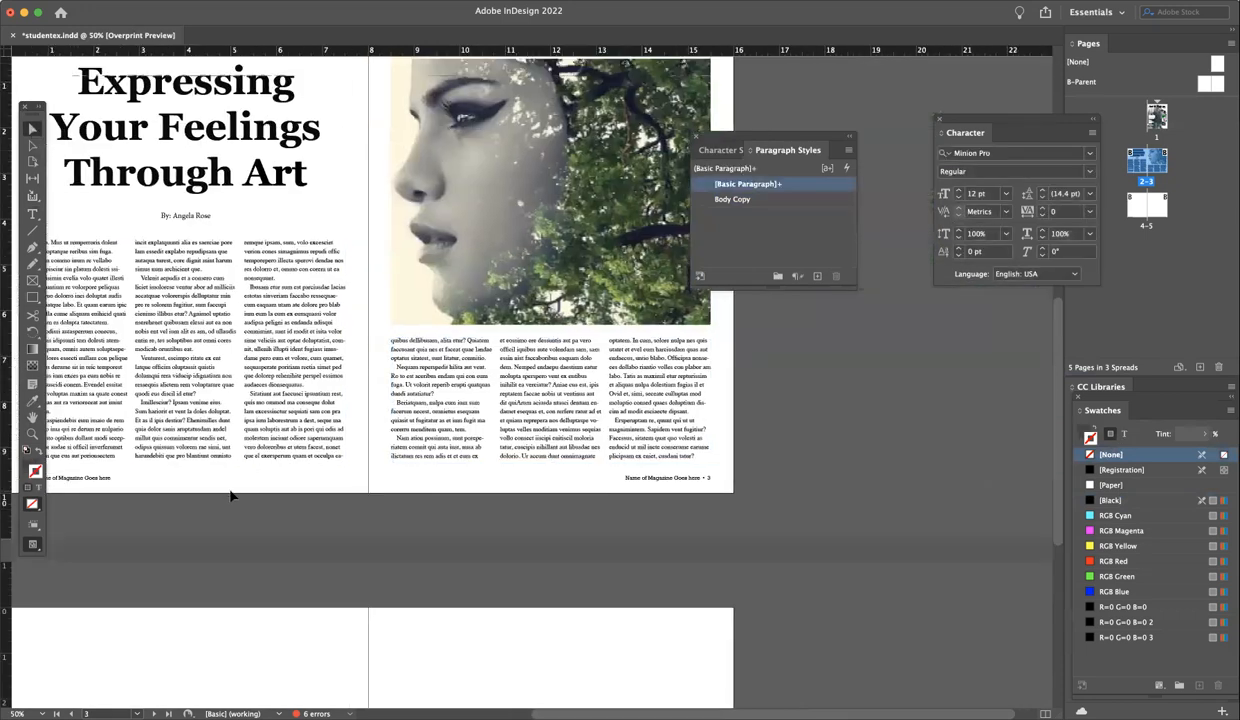
pyautogui.scroll(2, 230, 494)
pyautogui.hscroll(-3, 230, 494)
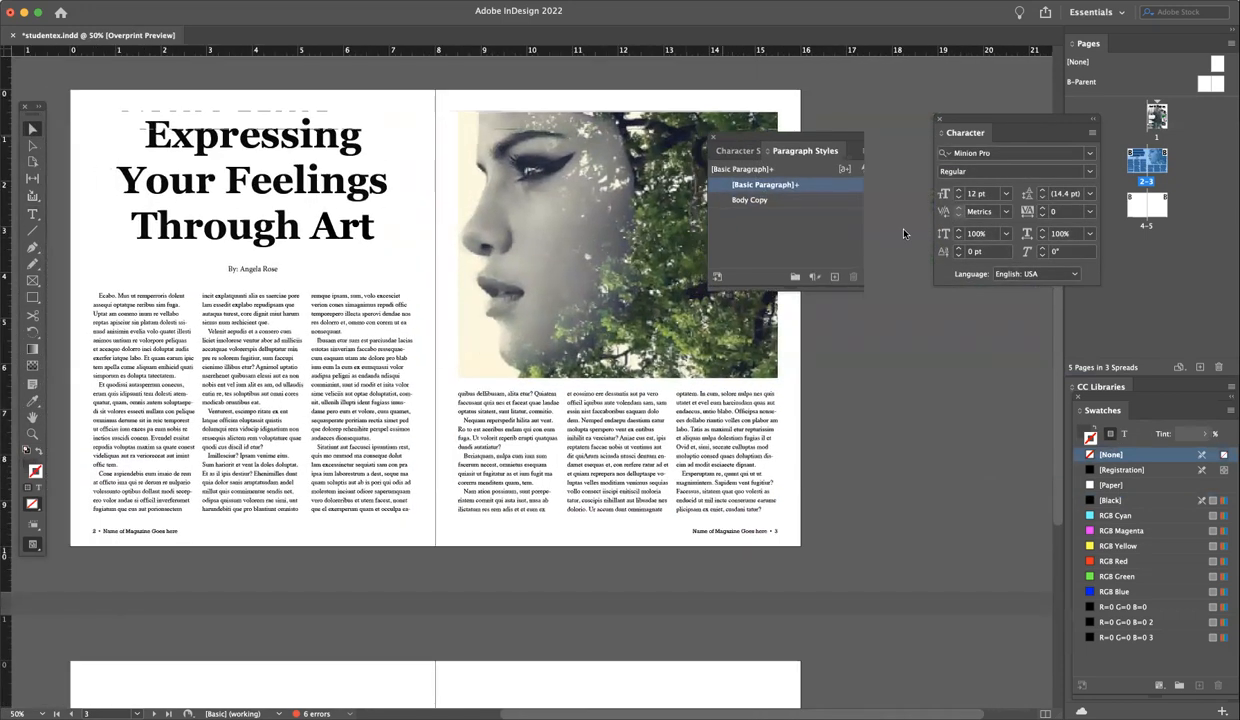
pyautogui.moveTo(903, 233); pyautogui.dragTo(1010, 310)
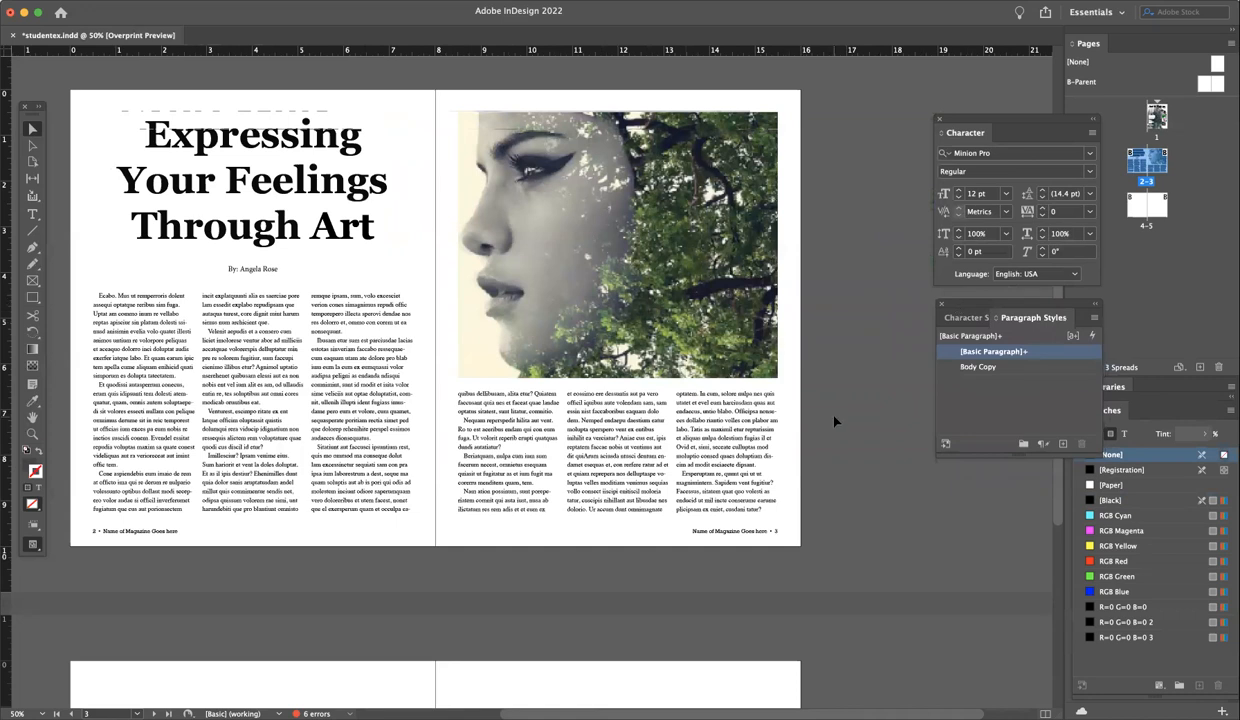